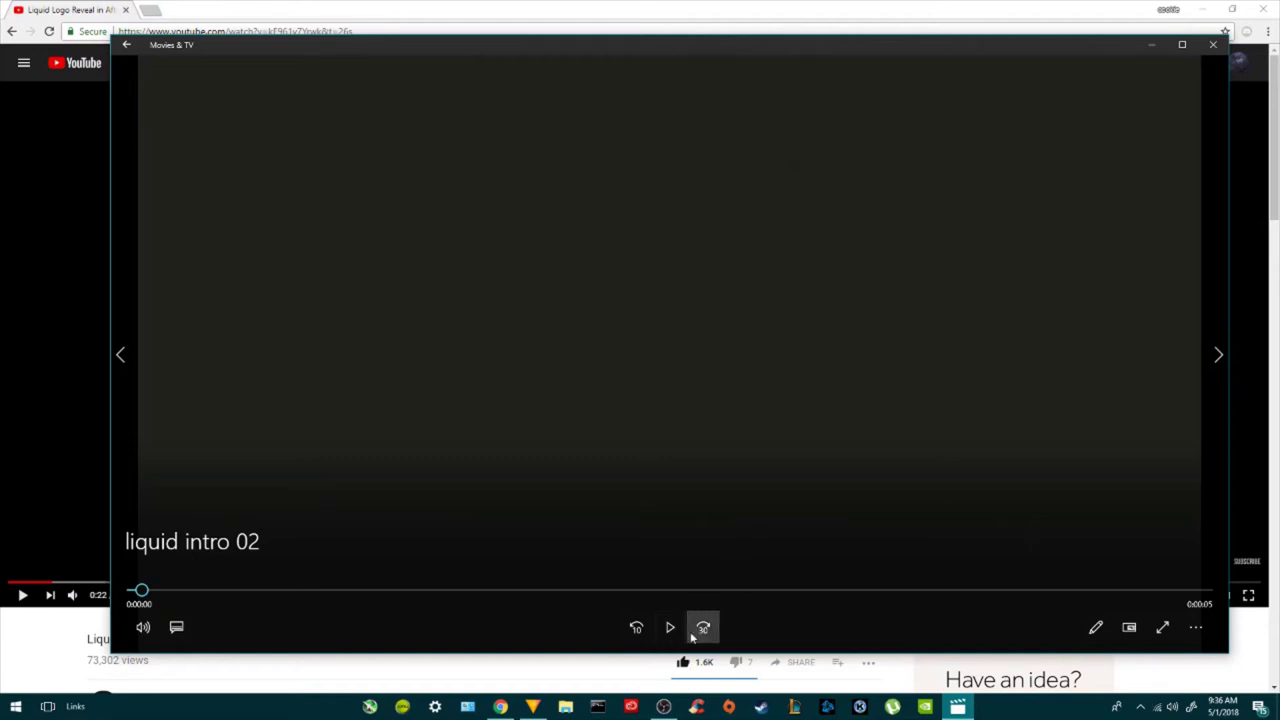
# Play the liquid intro 02 video to review the logo animation, and minimise the video player.
pyautogui.click(681, 631)
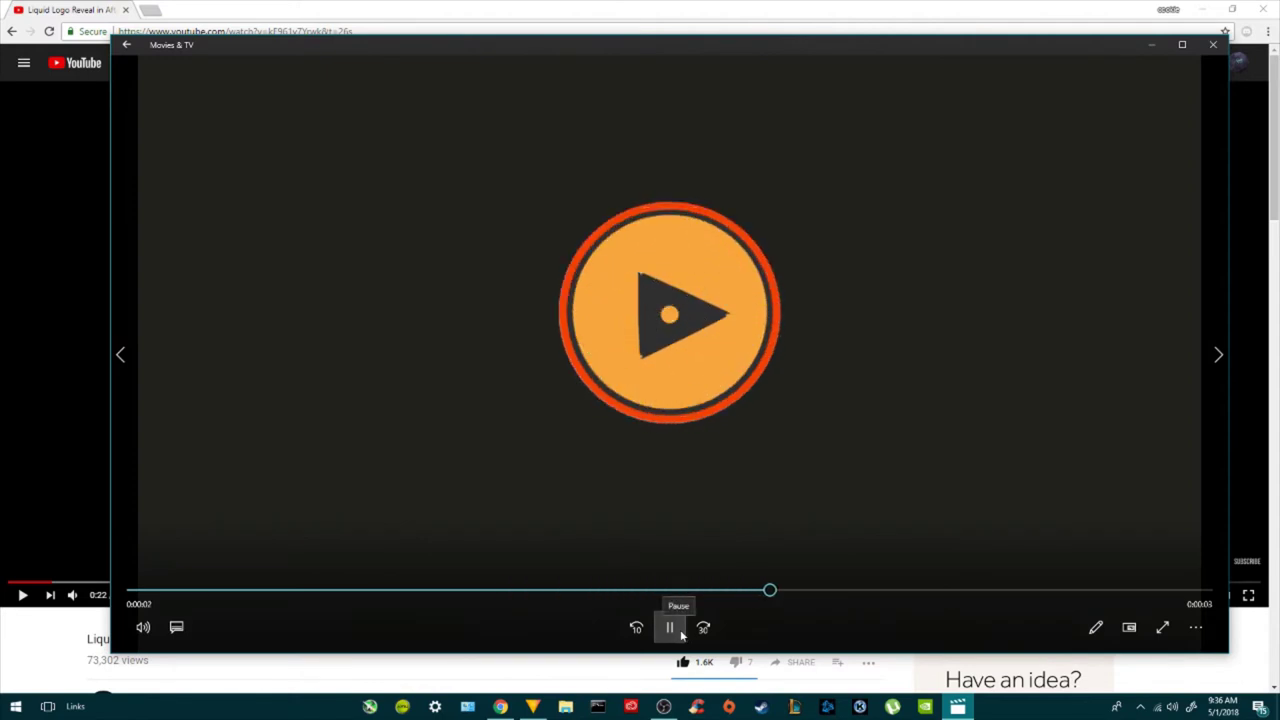
pyautogui.click(678, 632)
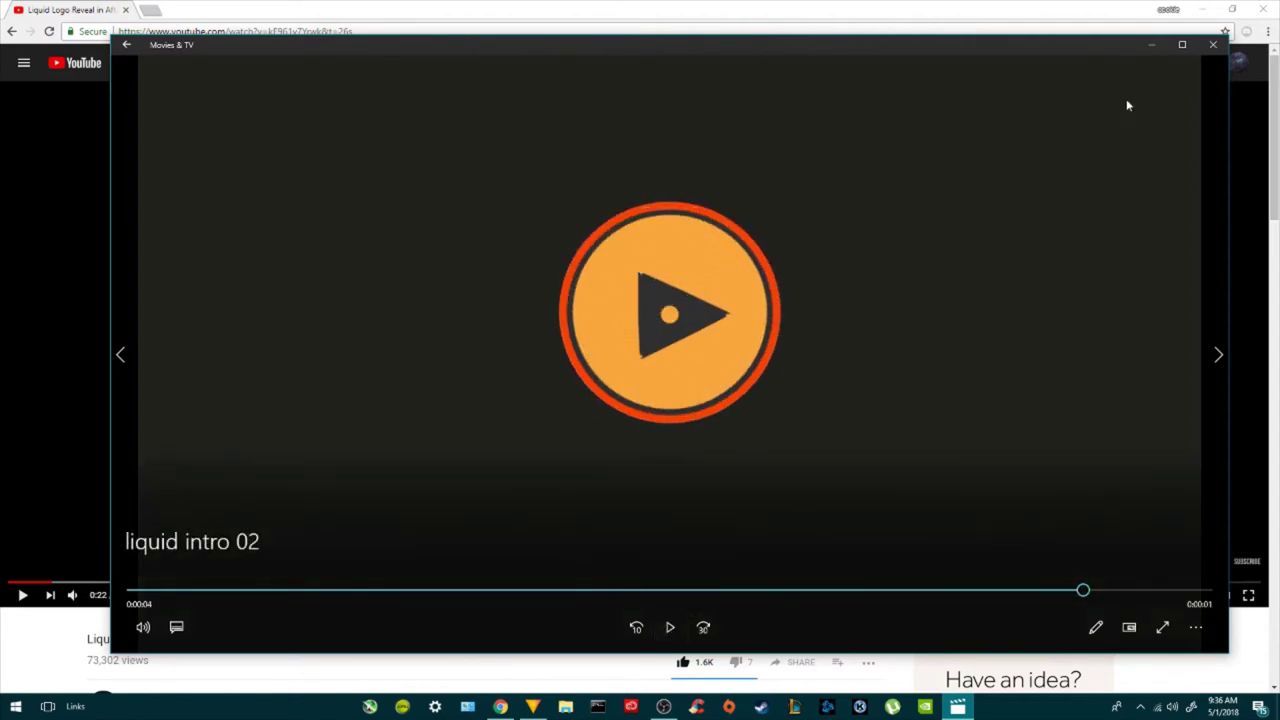
pyautogui.click(1150, 43)
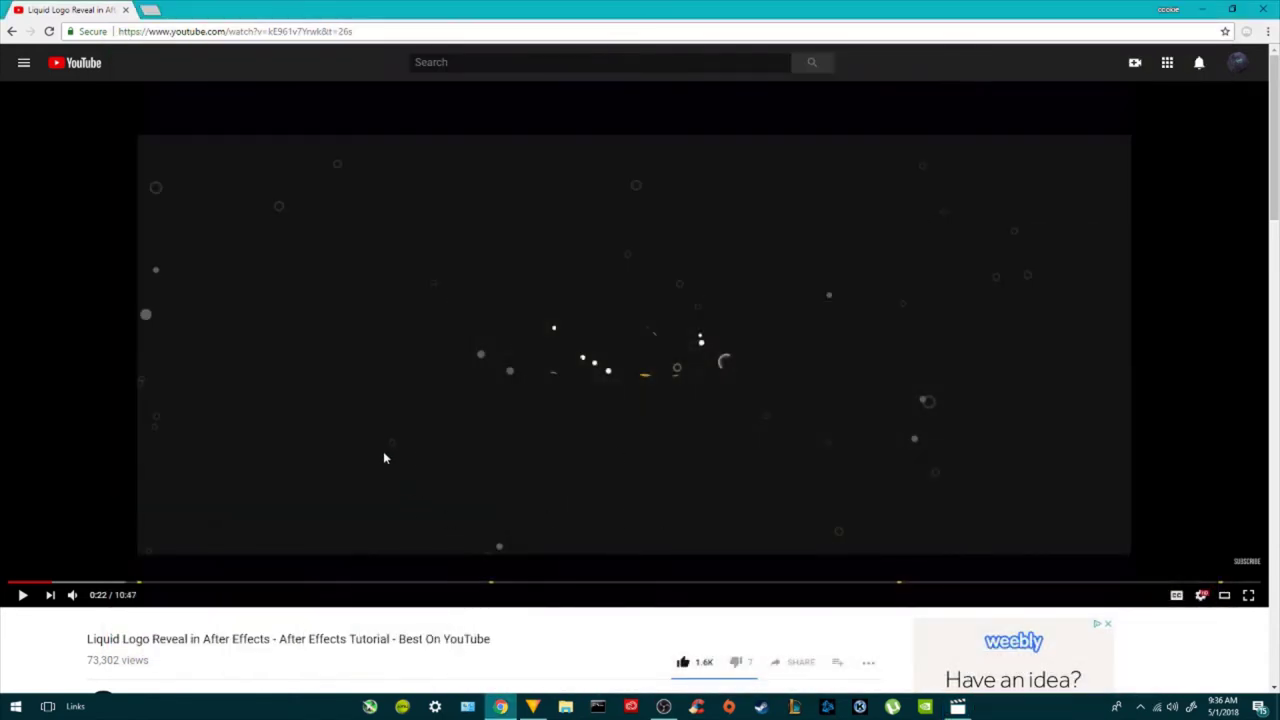
# Play a few seconds of the Liquid Logo Reveal tutorial on YouTube to view its liquid text animation.
pyautogui.scroll(-2, 400, 440)
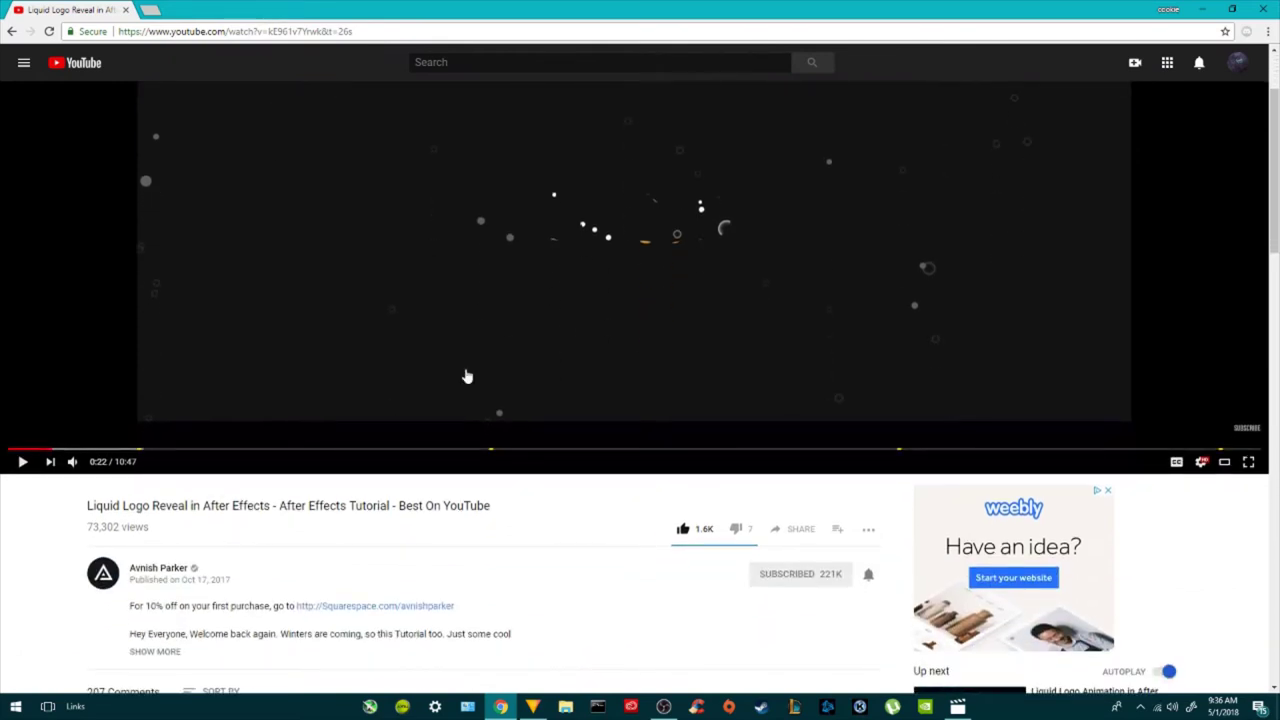
pyautogui.scroll(2, 398, 358)
pyautogui.click(399, 358)
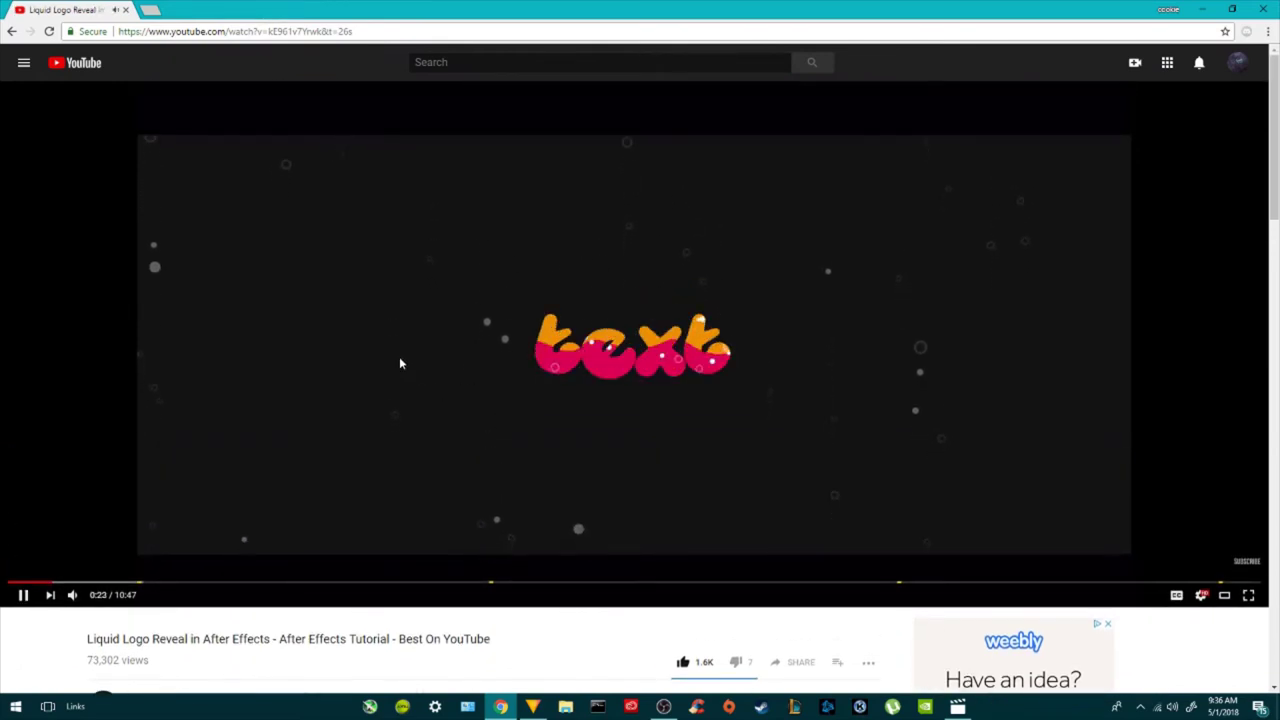
pyautogui.click(399, 366)
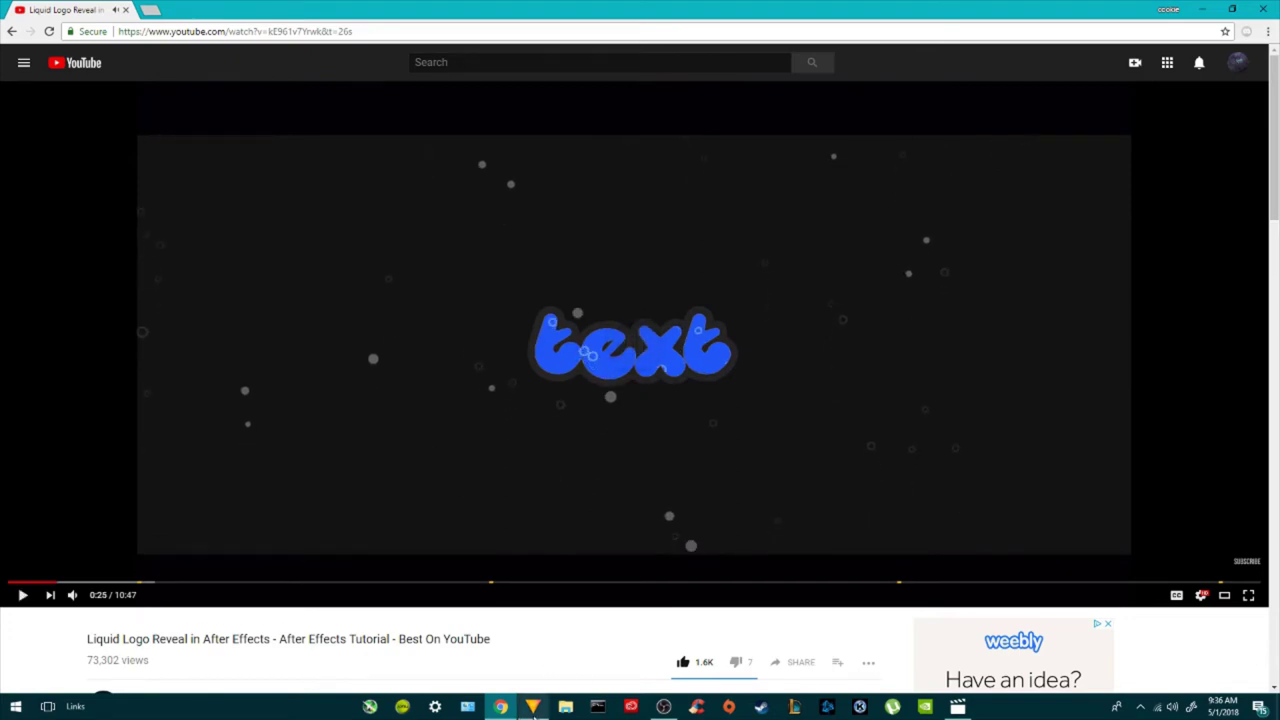
# Switch to HitFilm Express, scrub through the finished liquid composite, and start a new project.
pyautogui.click(532, 706)
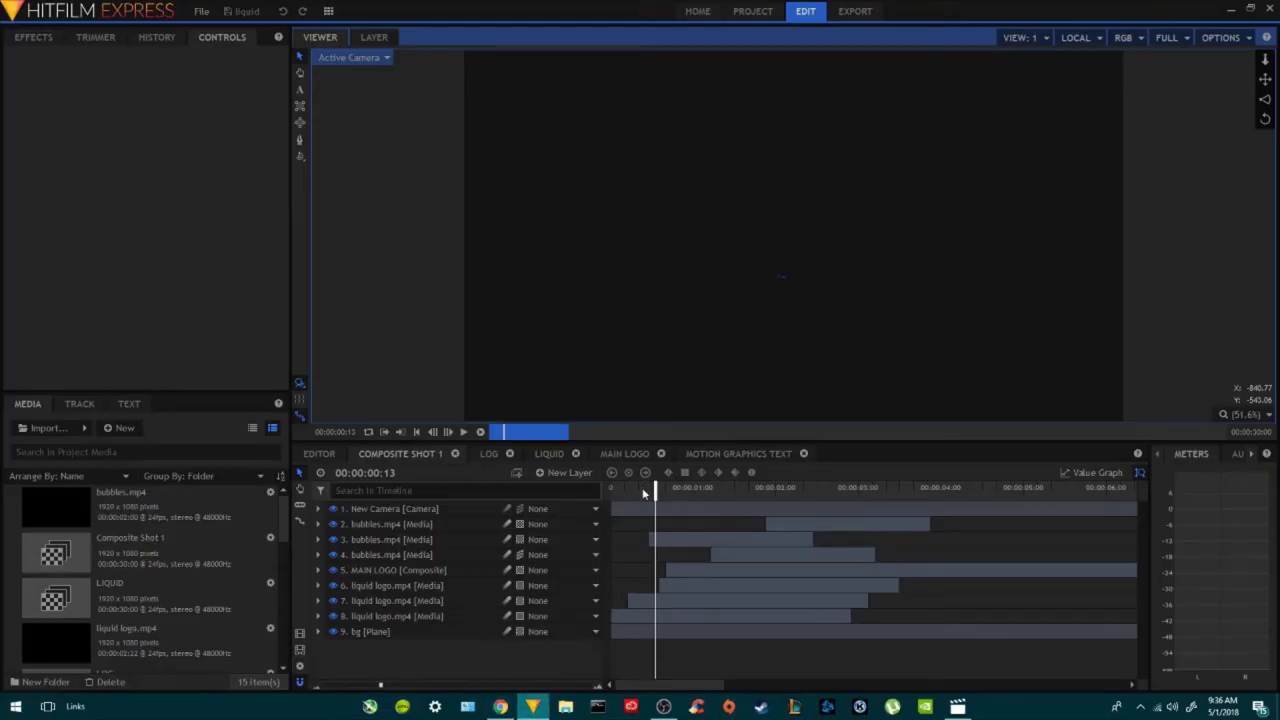
pyautogui.moveTo(642, 487); pyautogui.dragTo(780, 512)
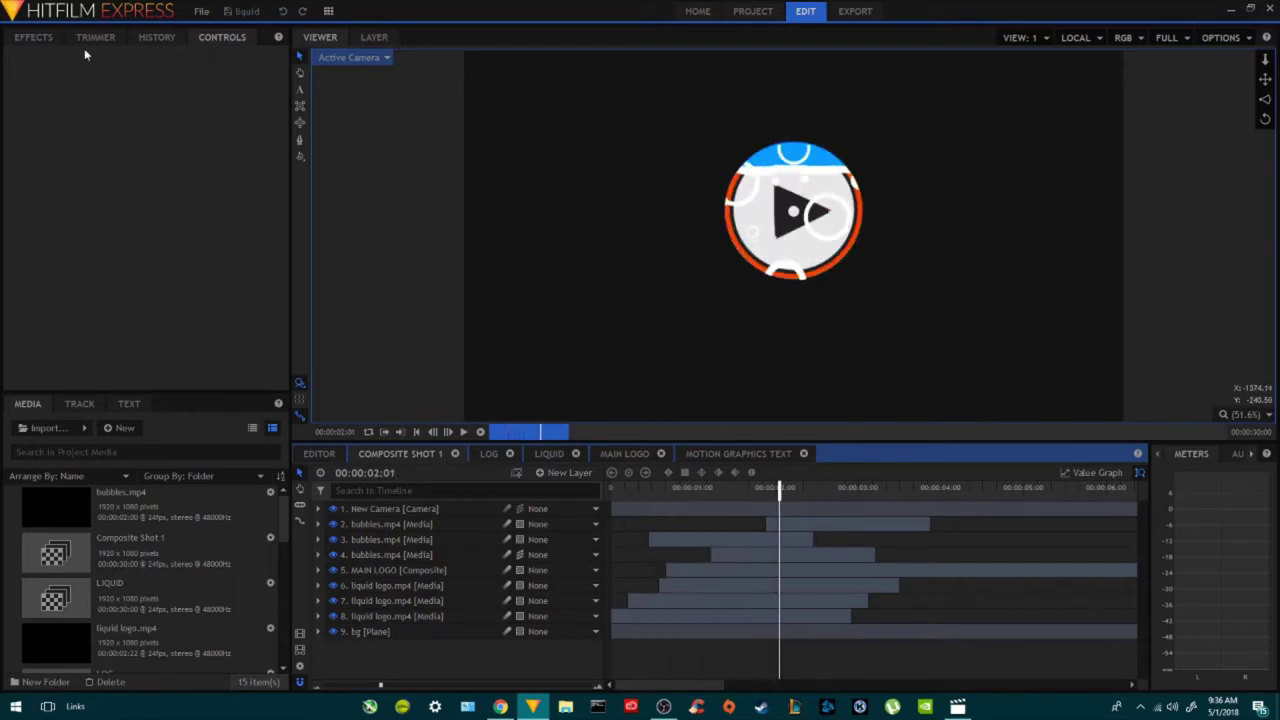
pyautogui.click(201, 11)
pyautogui.click(221, 35)
pyautogui.click(694, 543)
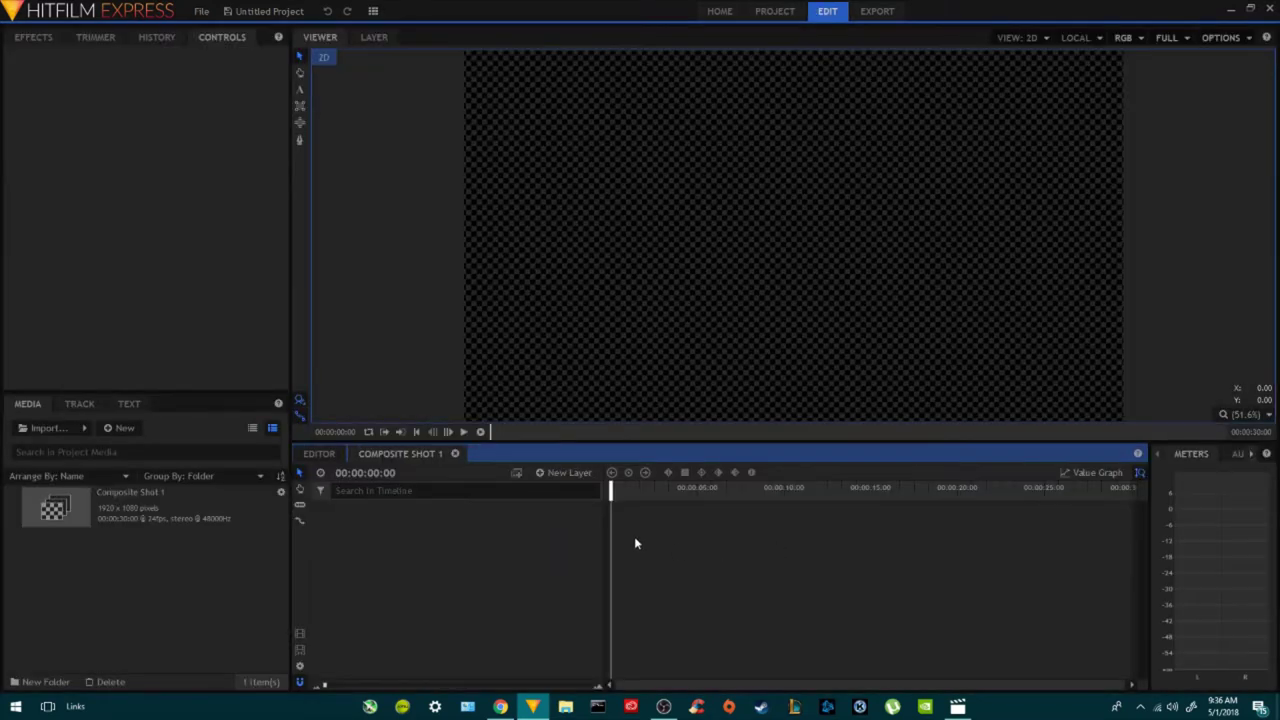
# Add a green 1920 x 1080 plane layer named liquid to Composite Shot 1.
pyautogui.rightClick(507, 576)
pyautogui.moveTo(532, 585)
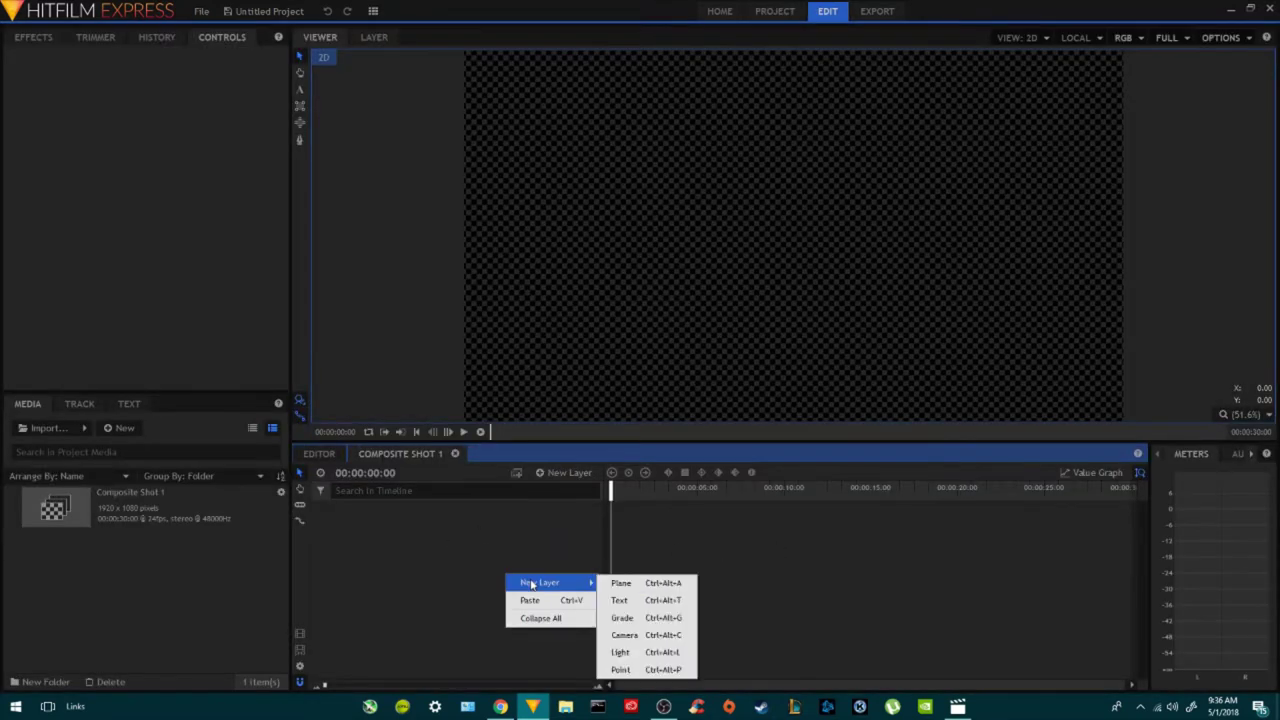
pyautogui.click(618, 582)
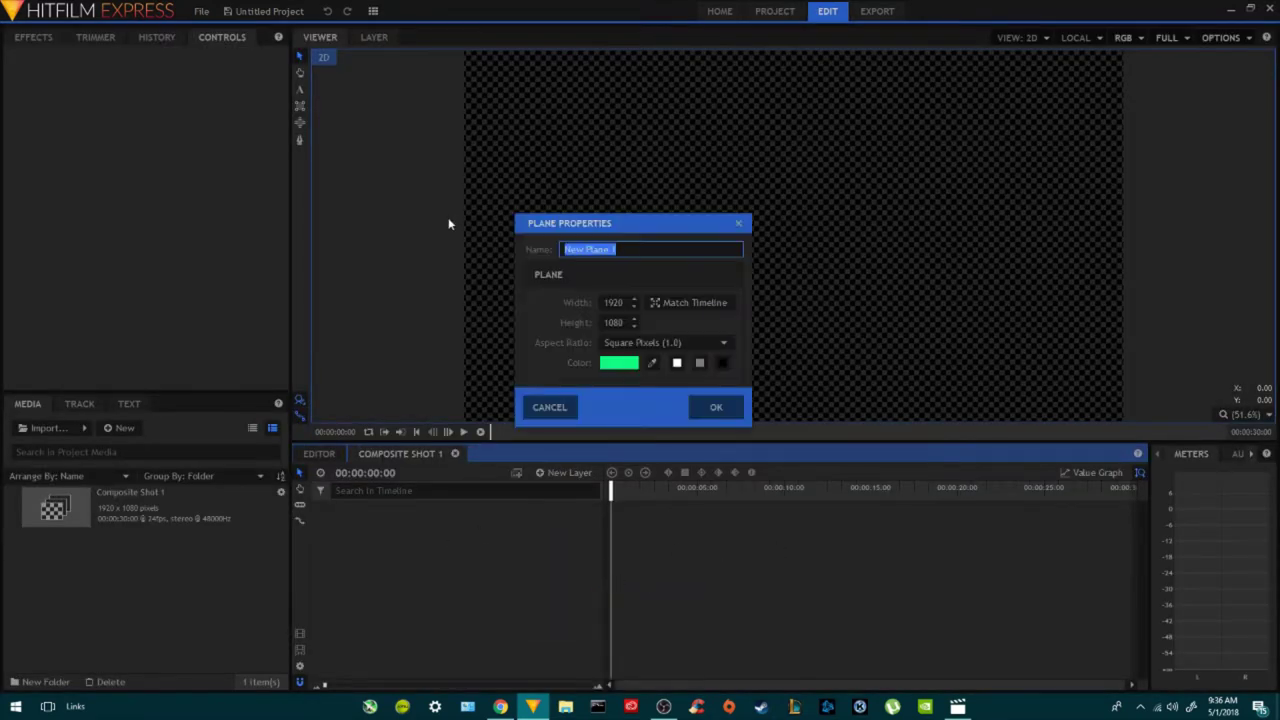
pyautogui.write('liquid')
pyautogui.press('Return')
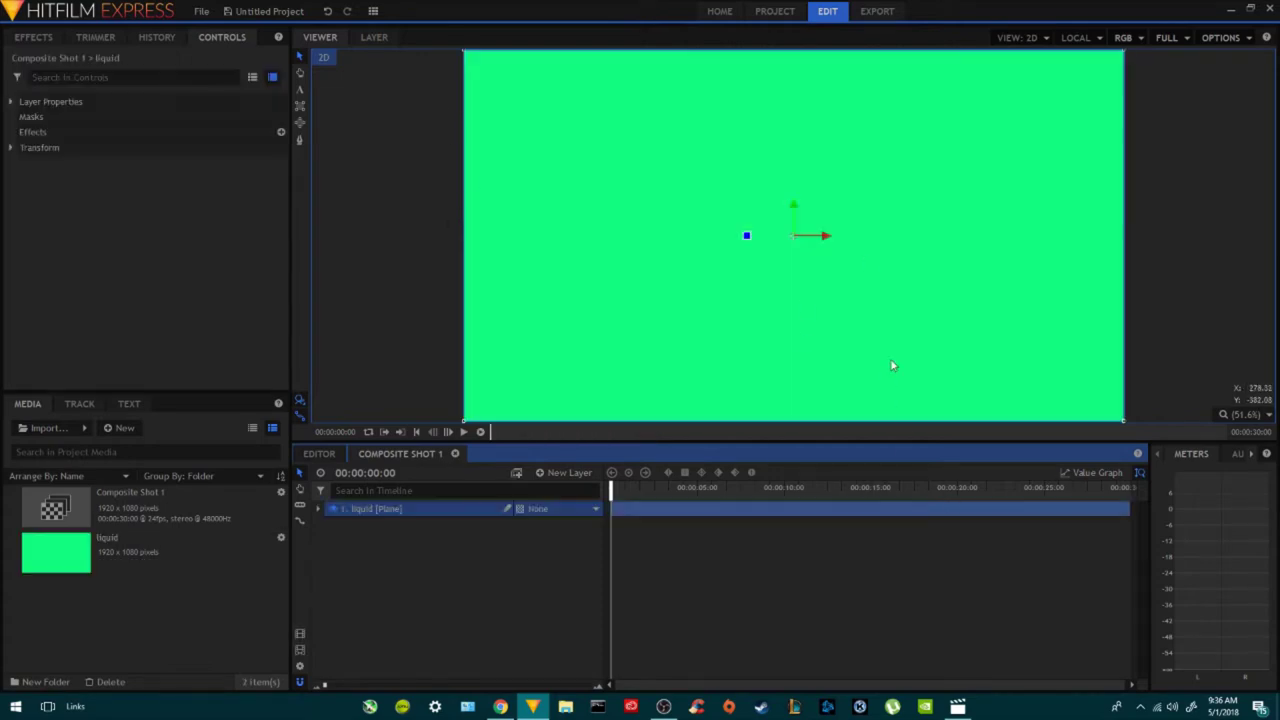
# Scale the liquid plane down to a centred upright rectangle, about 35.7% wide and 77.8% high.
pyautogui.scroll(-3, 888, 379)
pyautogui.moveTo(1021, 398); pyautogui.dragTo(926, 388)
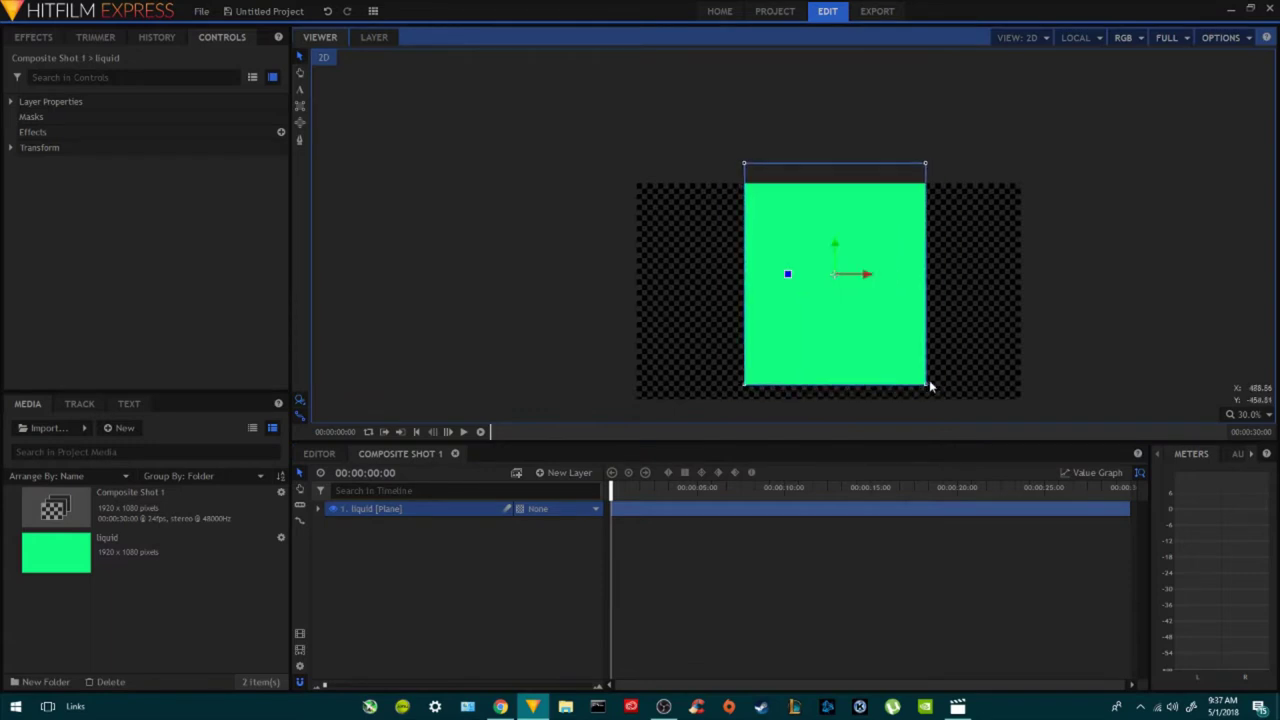
pyautogui.click(1249, 416)
pyautogui.click(1248, 569)
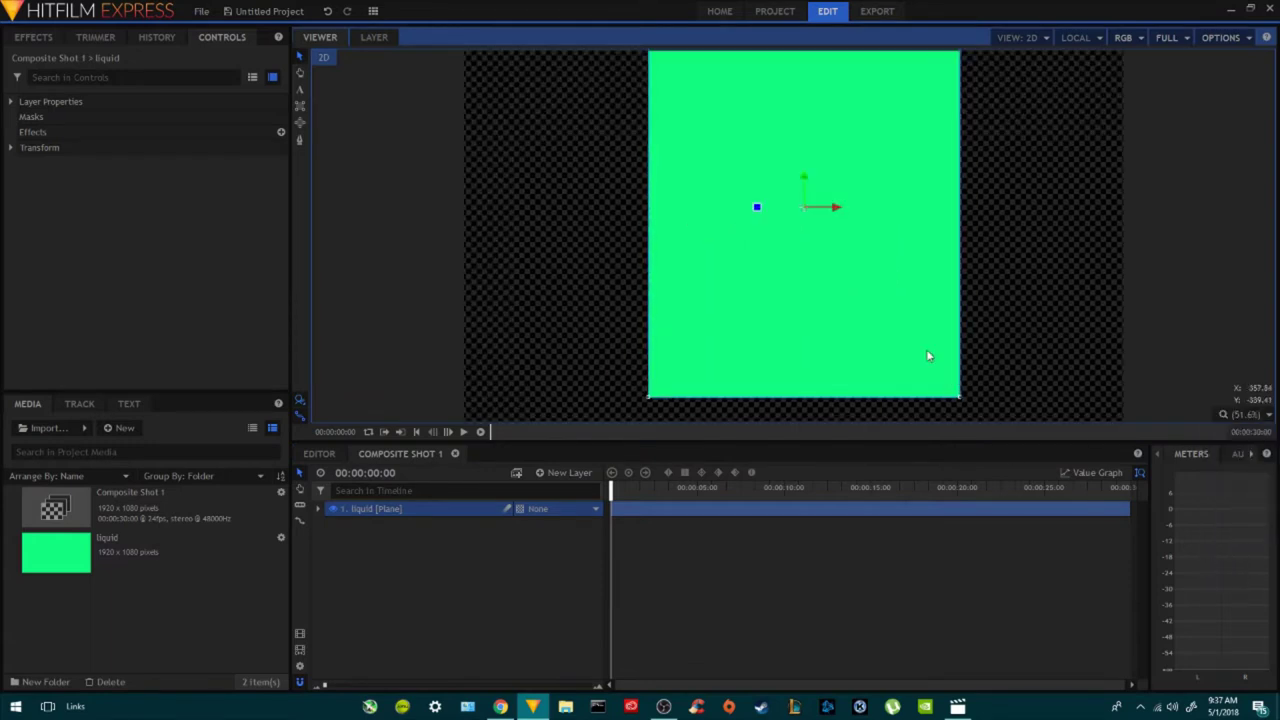
pyautogui.scroll(-1, 880, 250)
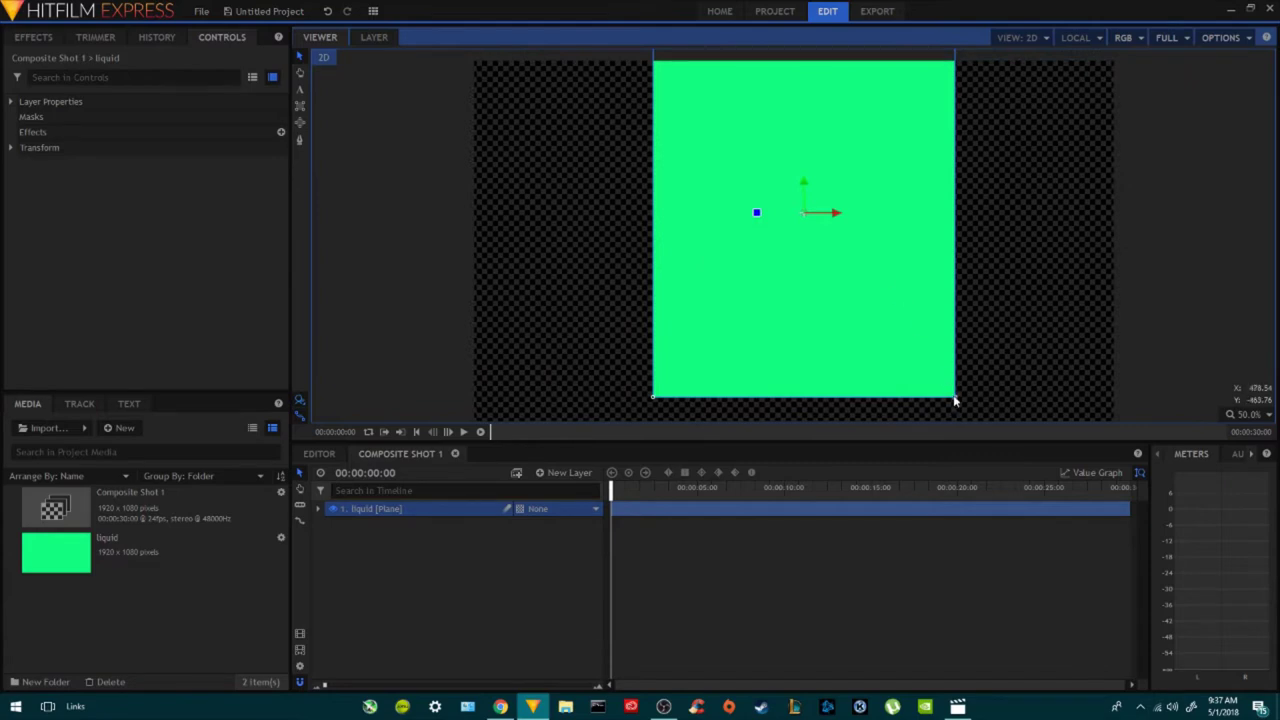
pyautogui.moveTo(955, 399); pyautogui.dragTo(902, 376)
# Unlink the plane's scale axes, set its anchor point Y to 538 at the upper edge, and raise its position Y to about 411.
pyautogui.click(318, 510)
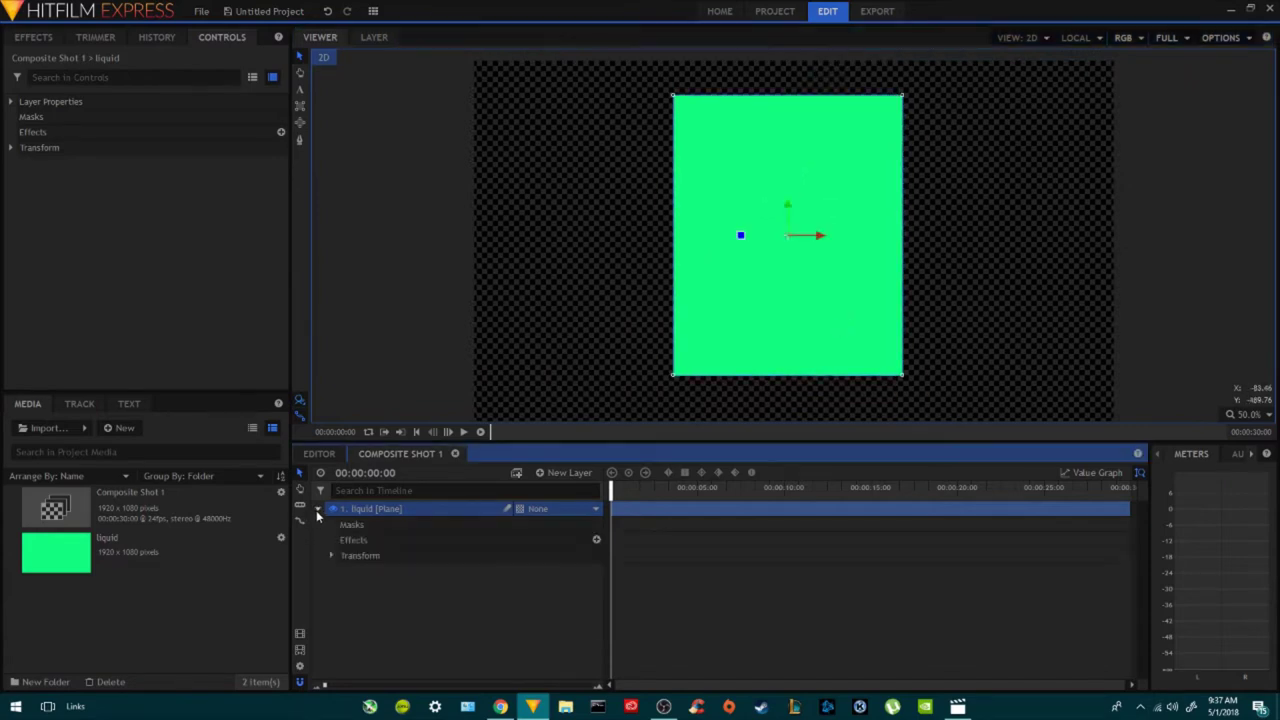
pyautogui.click(331, 556)
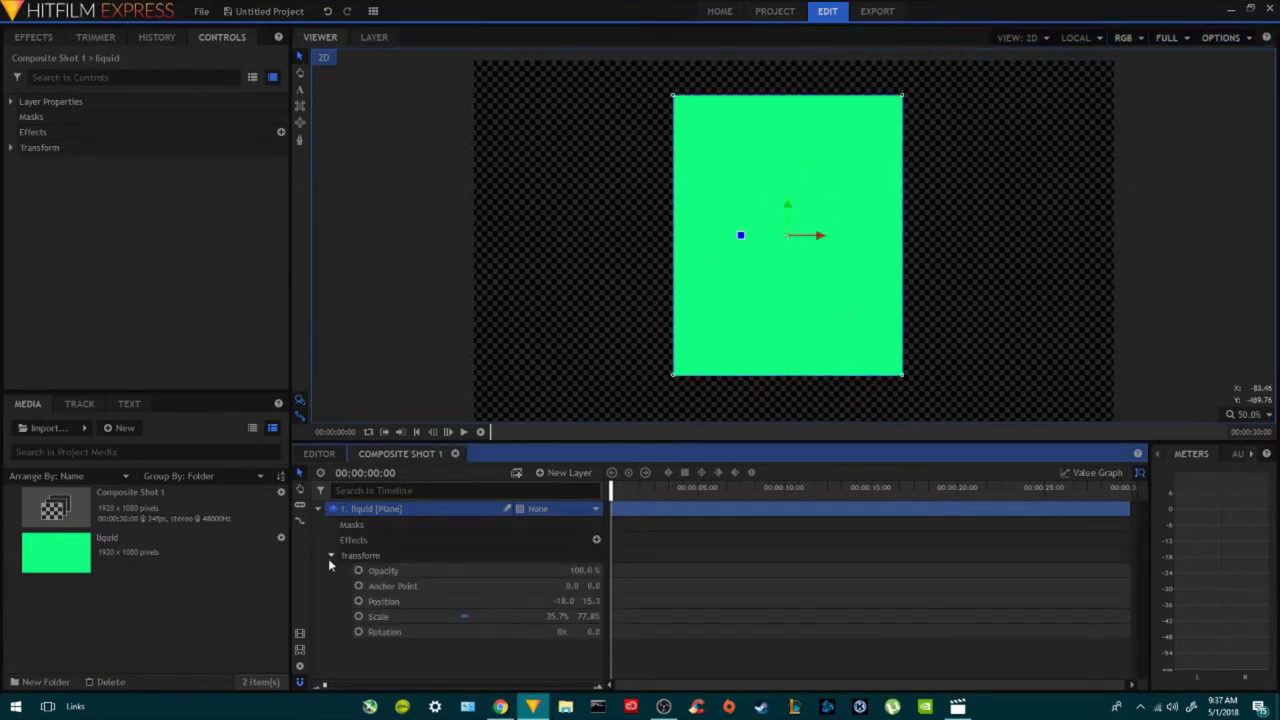
pyautogui.click(462, 616)
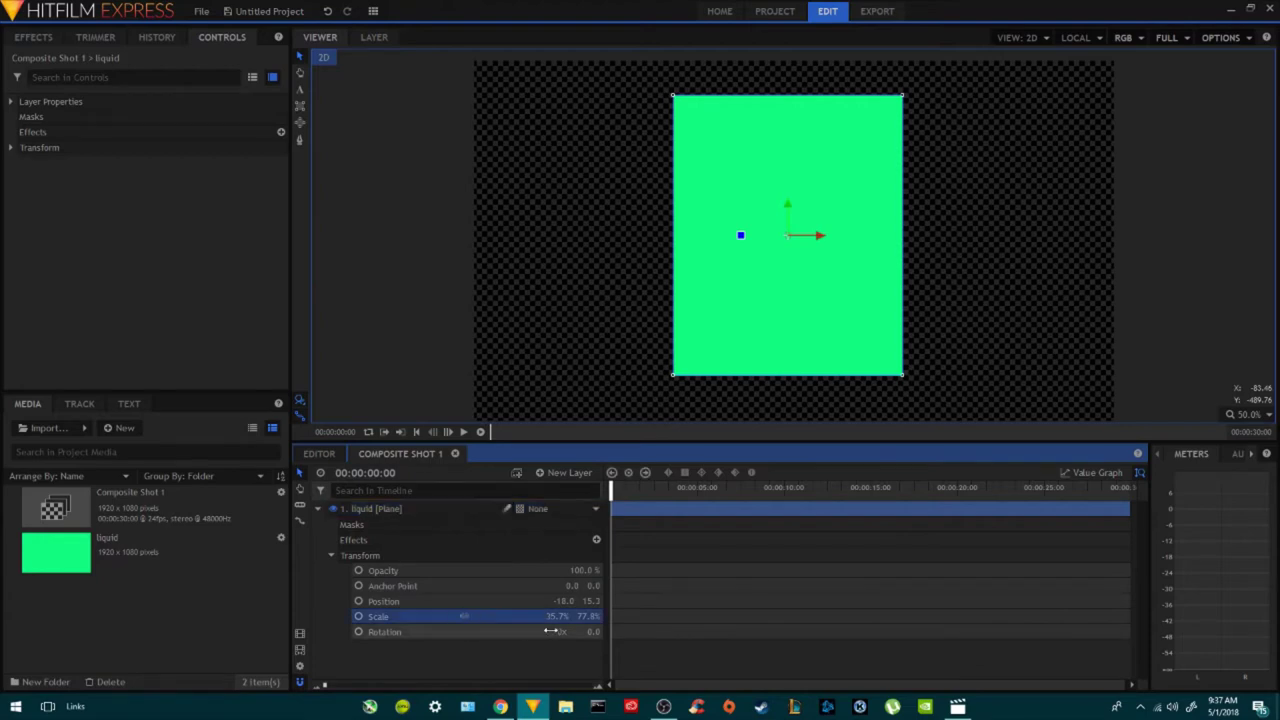
pyautogui.click(400, 587)
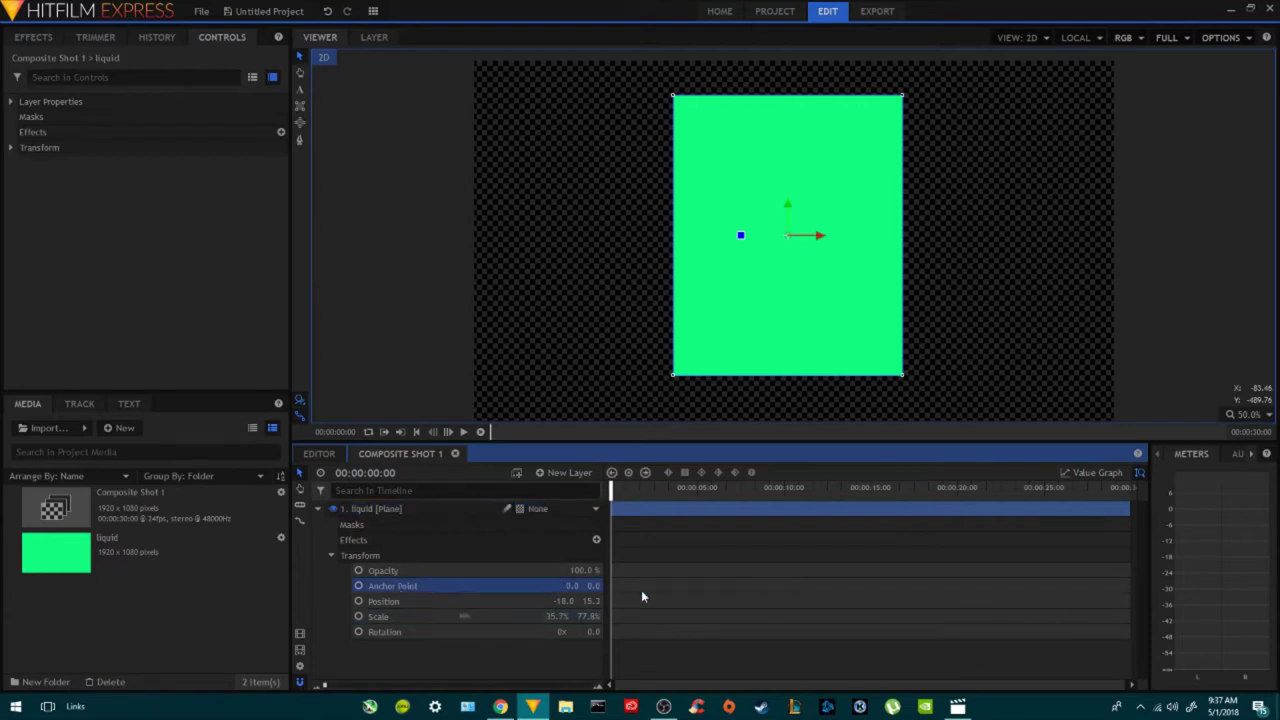
pyautogui.moveTo(588, 586); pyautogui.dragTo(656, 586)
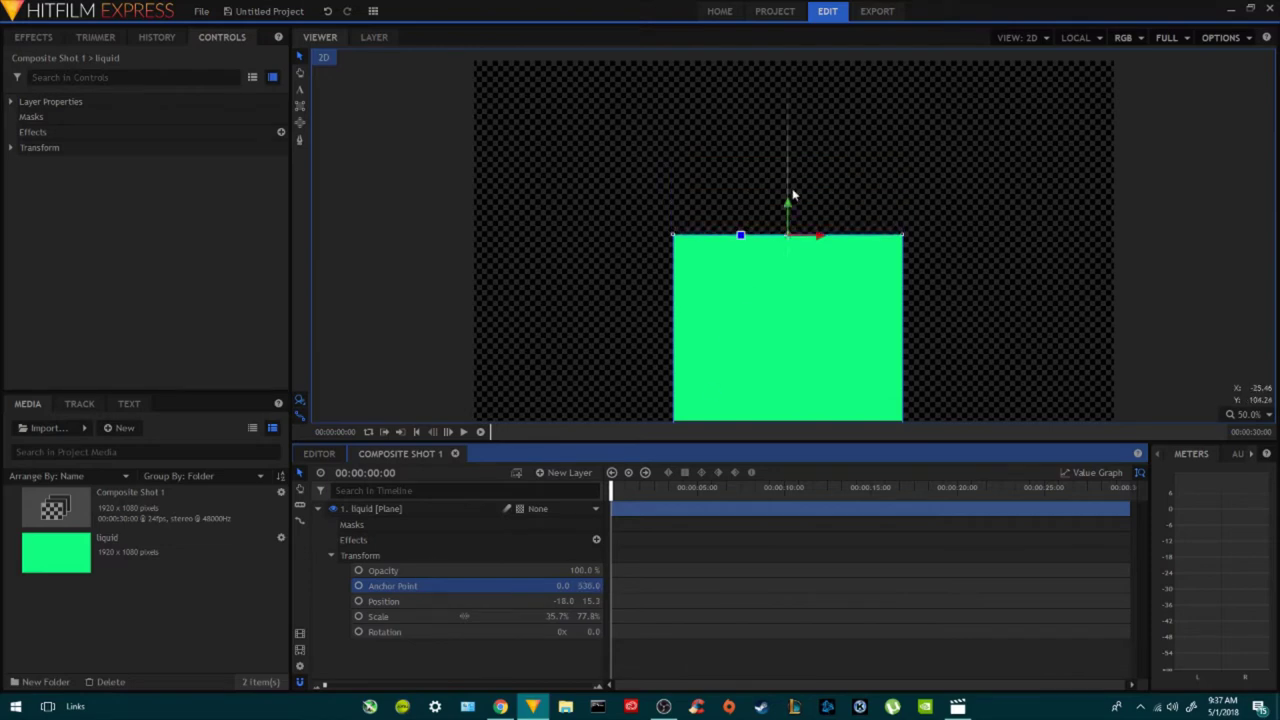
pyautogui.moveTo(786, 200); pyautogui.dragTo(789, 71)
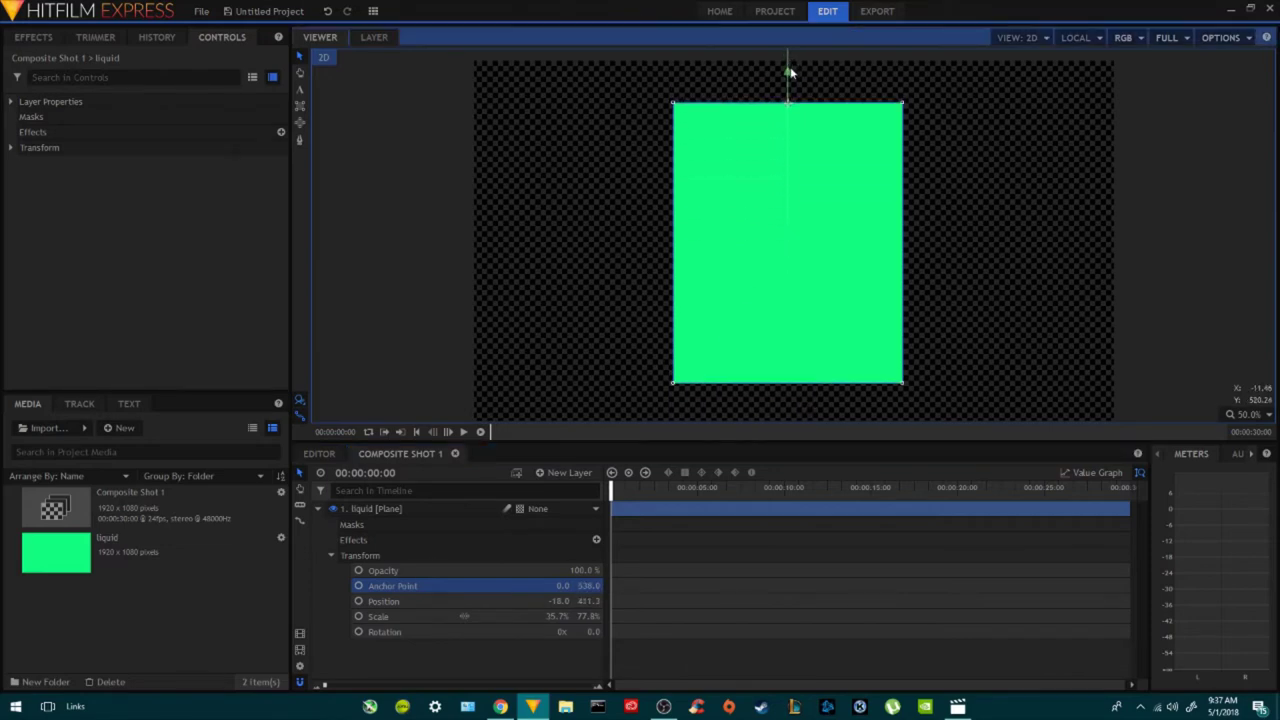
# Keyframe the plane's scale at 0 seconds, and set its vertical scale to 0% at 2 seconds.
pyautogui.click(399, 619)
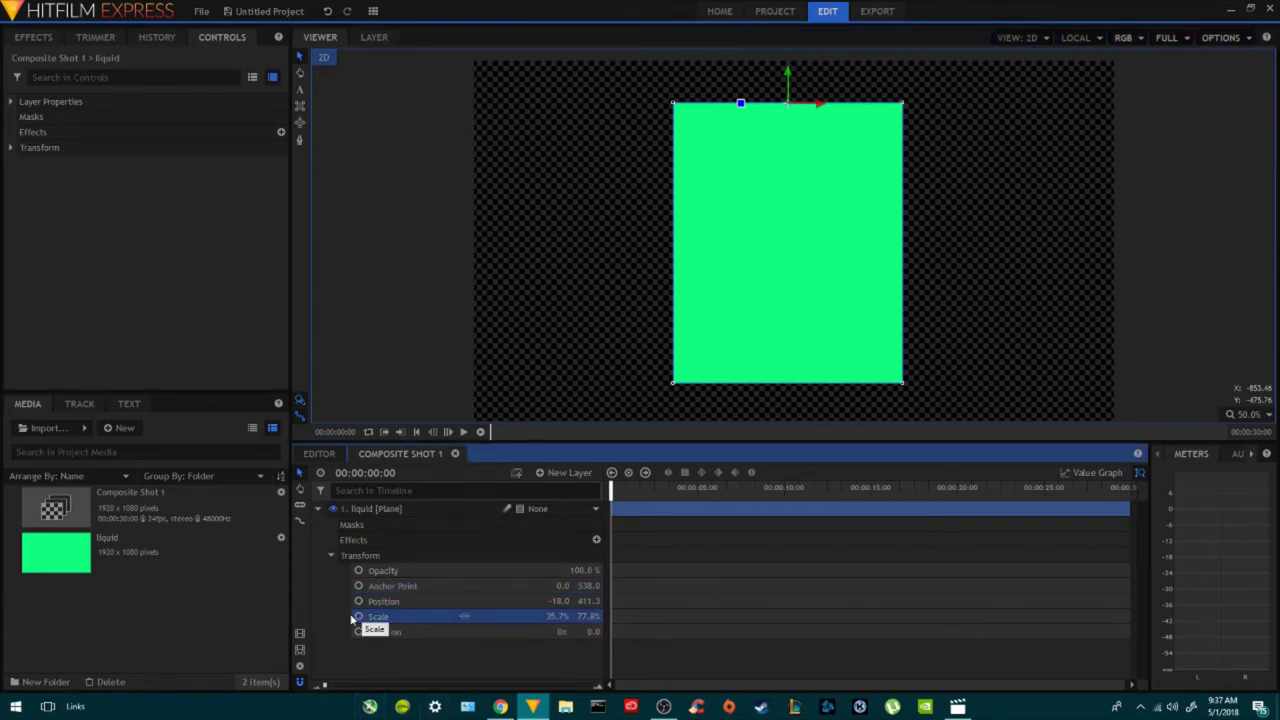
pyautogui.moveTo(333, 687); pyautogui.dragTo(410, 685)
pyautogui.moveTo(810, 490); pyautogui.dragTo(918, 490)
pyautogui.click(586, 616)
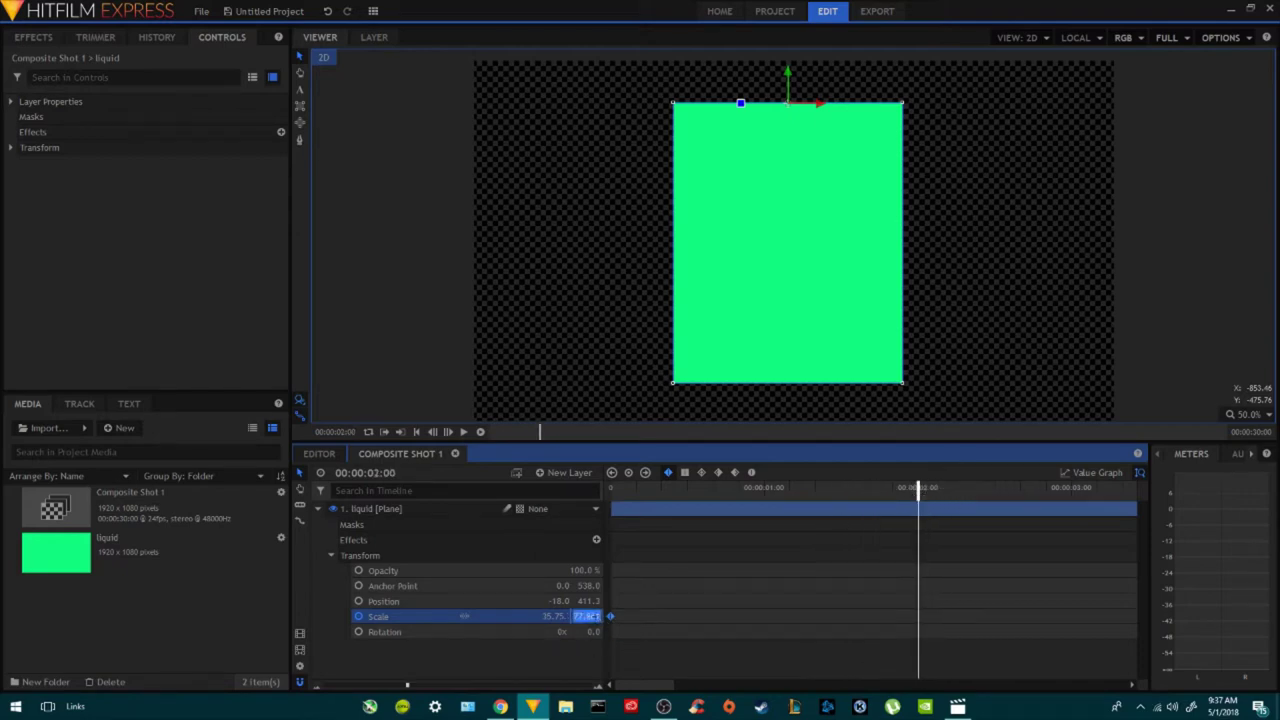
pyautogui.write('0')
pyautogui.press('Return')
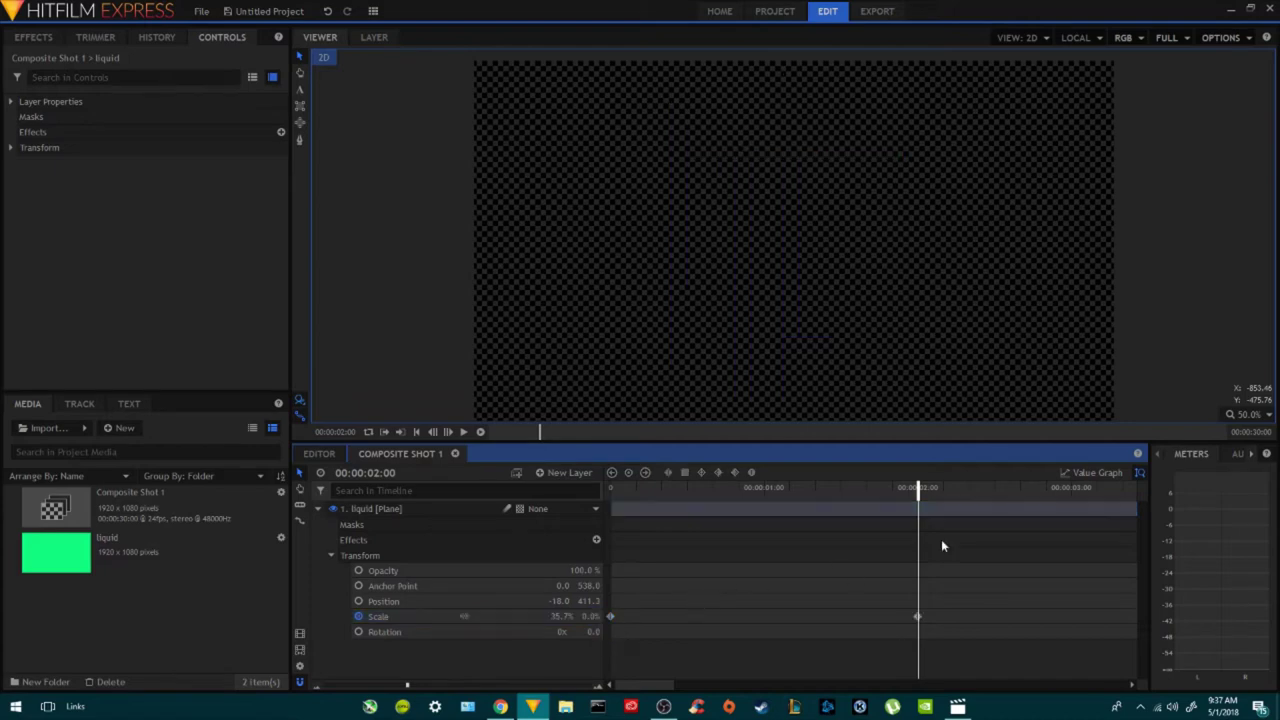
# Play back the plane's scale animation from the start of the timeline.
pyautogui.moveTo(755, 498); pyautogui.dragTo(612, 490)
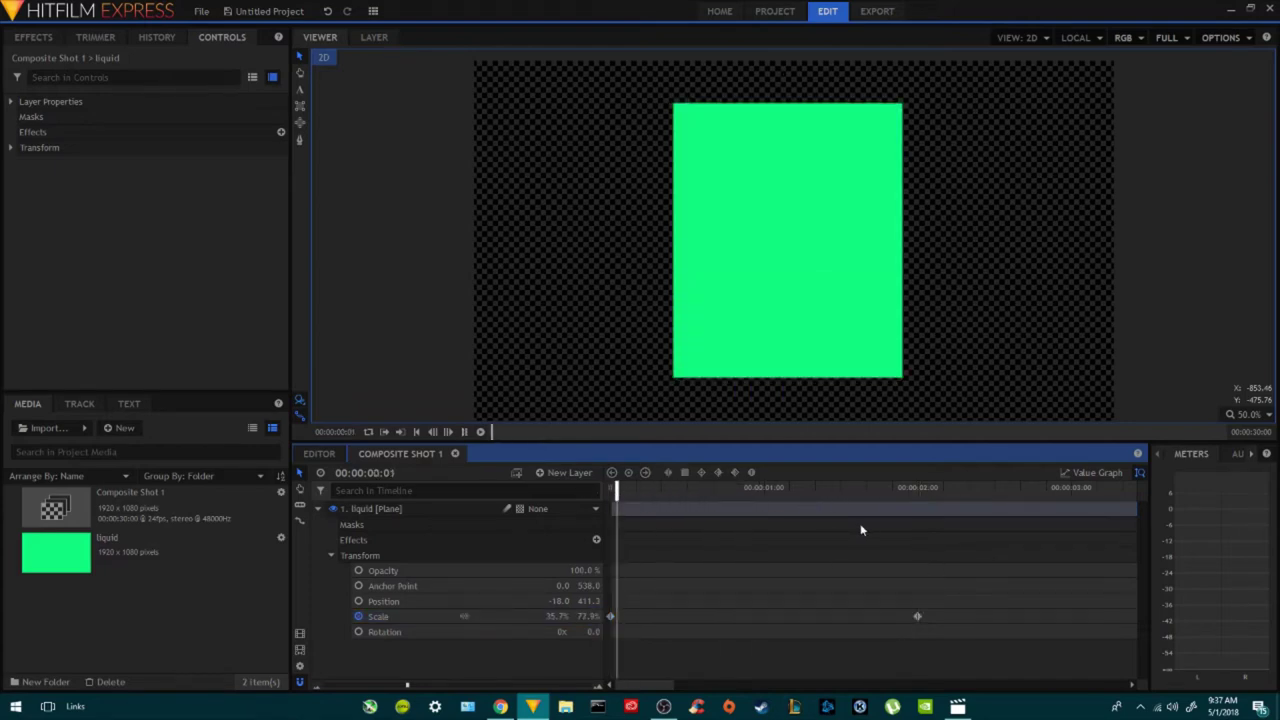
pyautogui.press('space')
pyautogui.press('space')
# Apply smooth interpolation to both scale keyframes in the value graph, and slightly lengthen and raise the first keyframe's curve handle.
pyautogui.moveTo(972, 557); pyautogui.dragTo(608, 670)
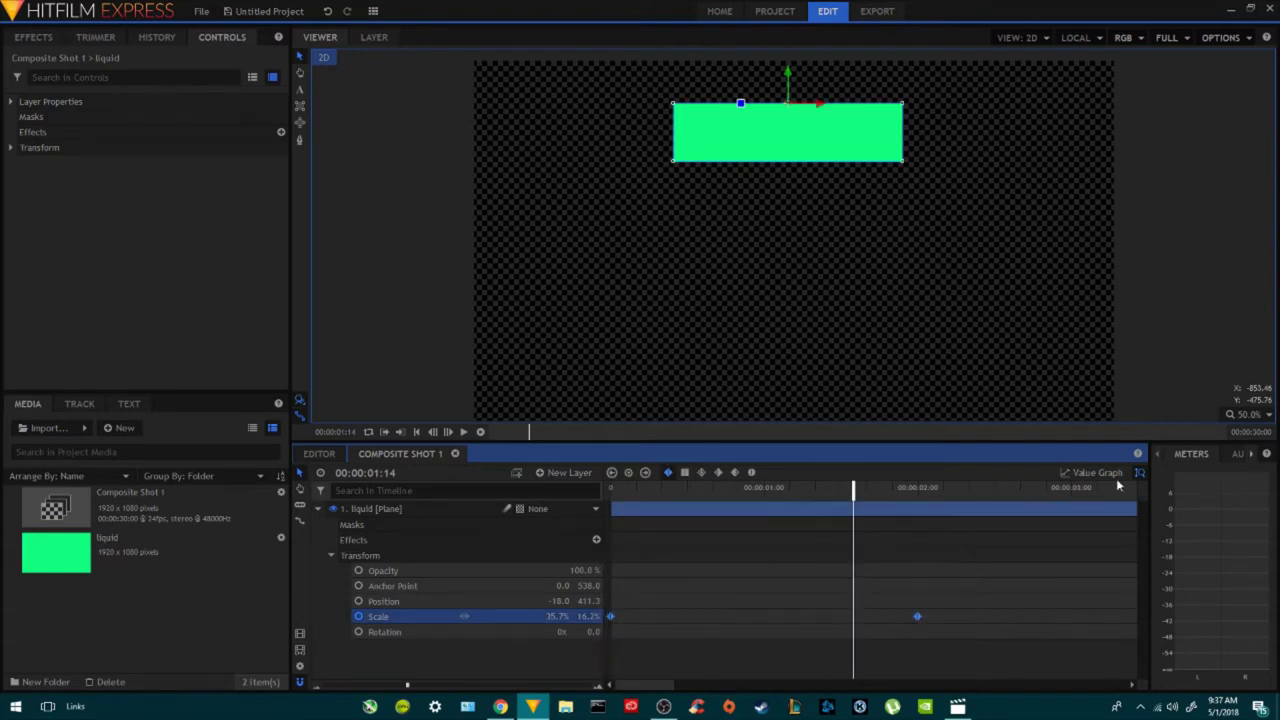
pyautogui.click(1094, 474)
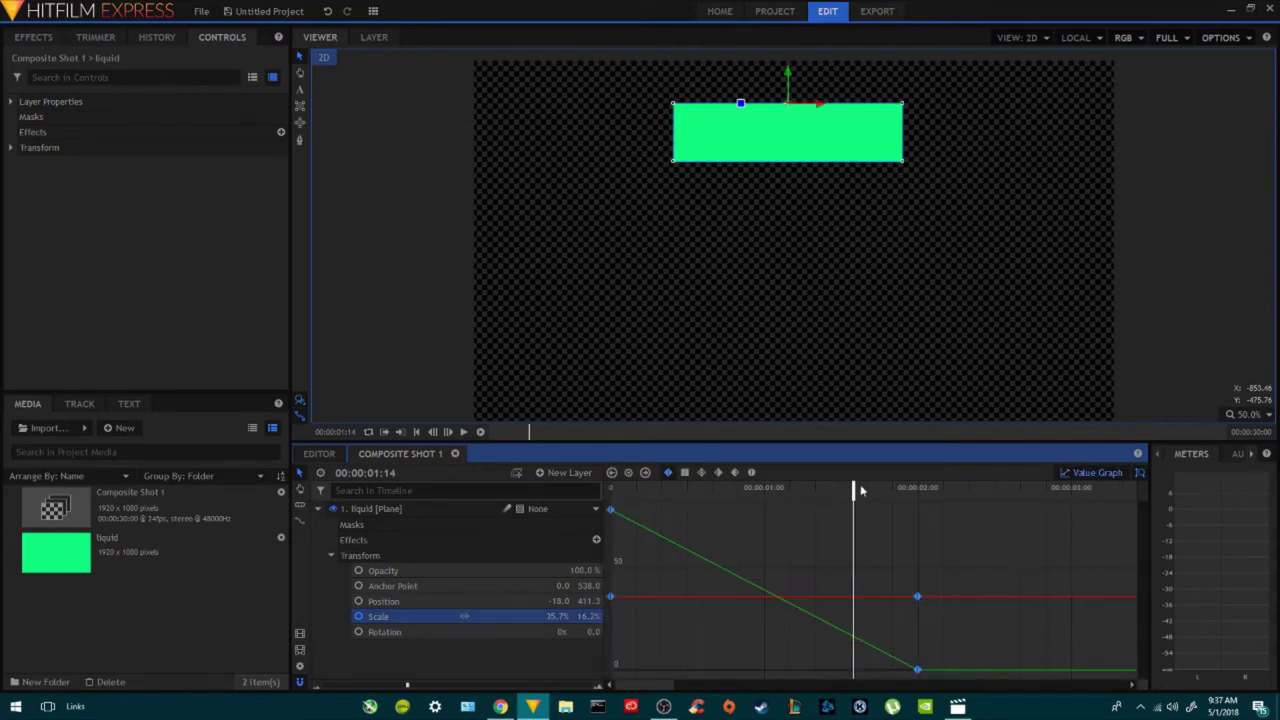
pyautogui.click(703, 476)
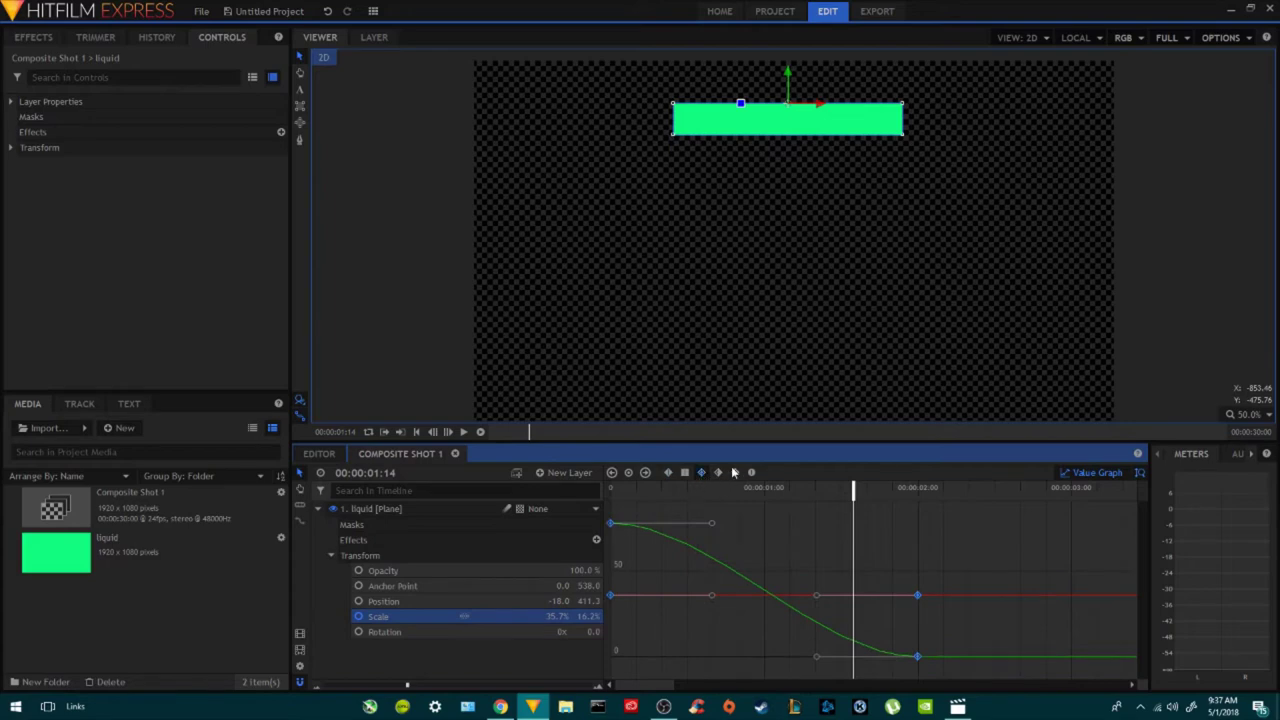
pyautogui.moveTo(760, 441); pyautogui.dragTo(760, 423)
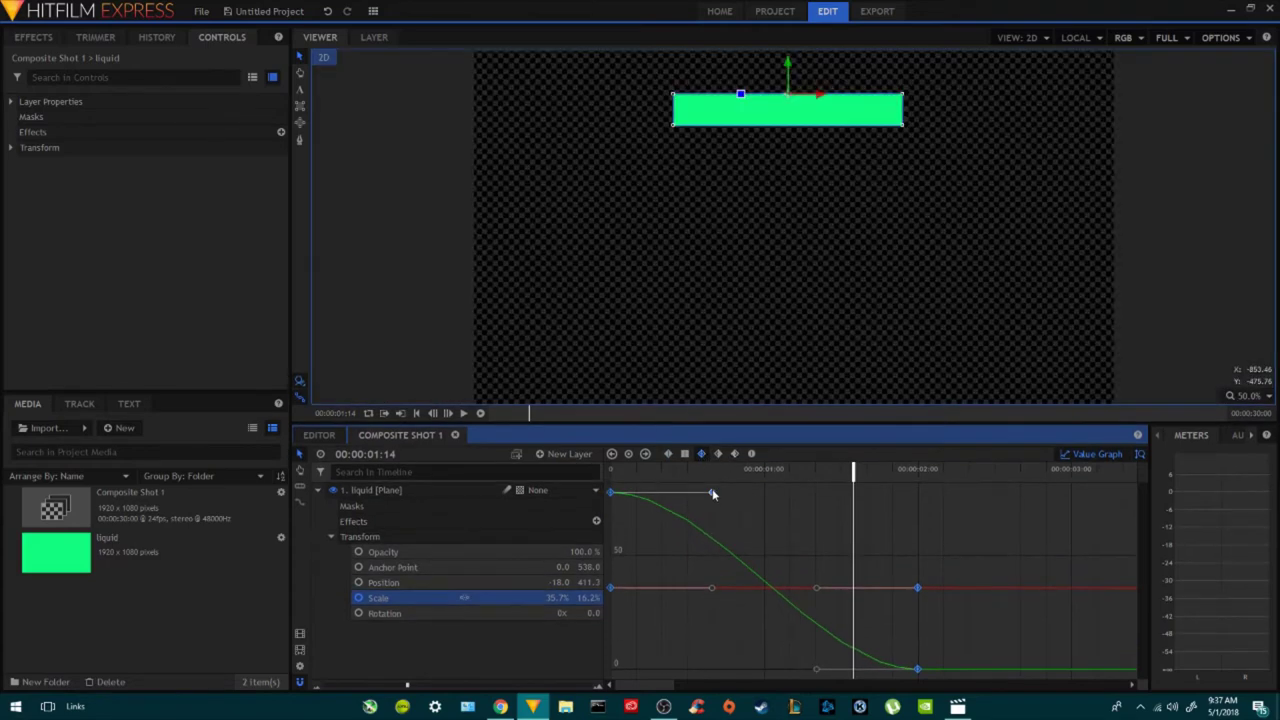
pyautogui.moveTo(718, 490); pyautogui.dragTo(725, 484)
pyautogui.moveTo(820, 425); pyautogui.dragTo(820, 500)
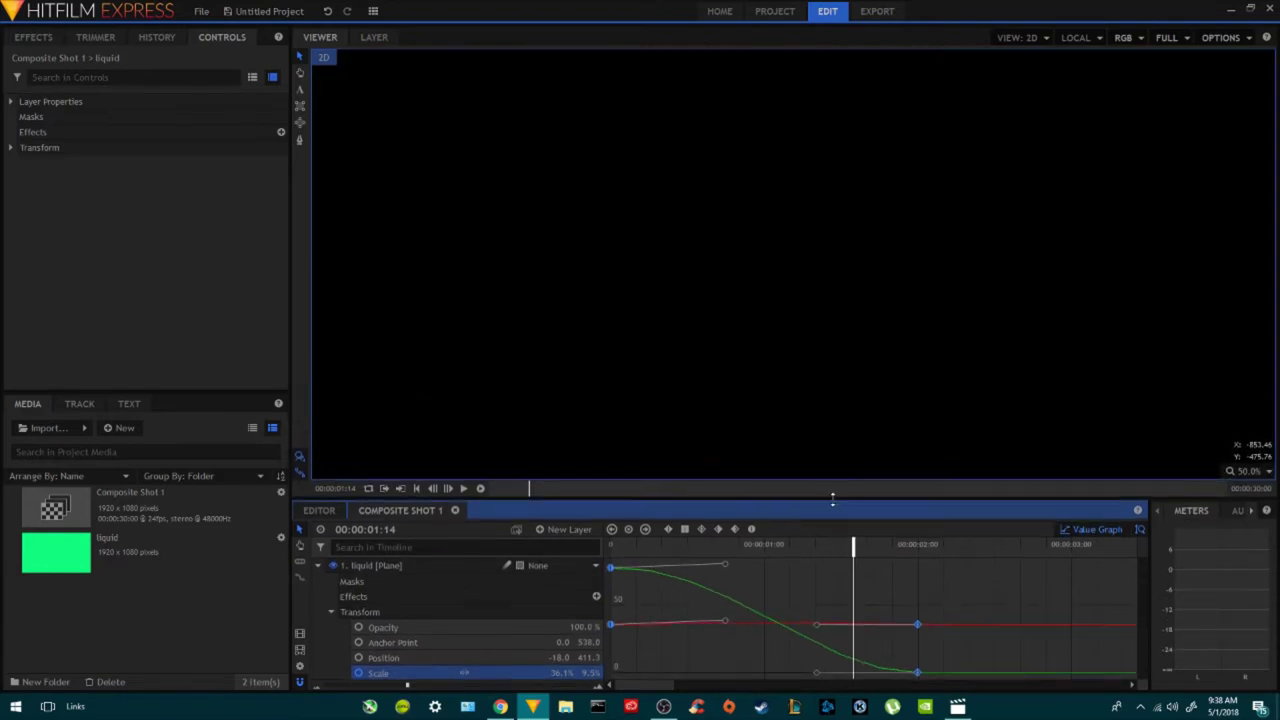
# Preview the eased scale animation from the start, and hide the value graph and the liquid layer's properties.
pyautogui.click(705, 545)
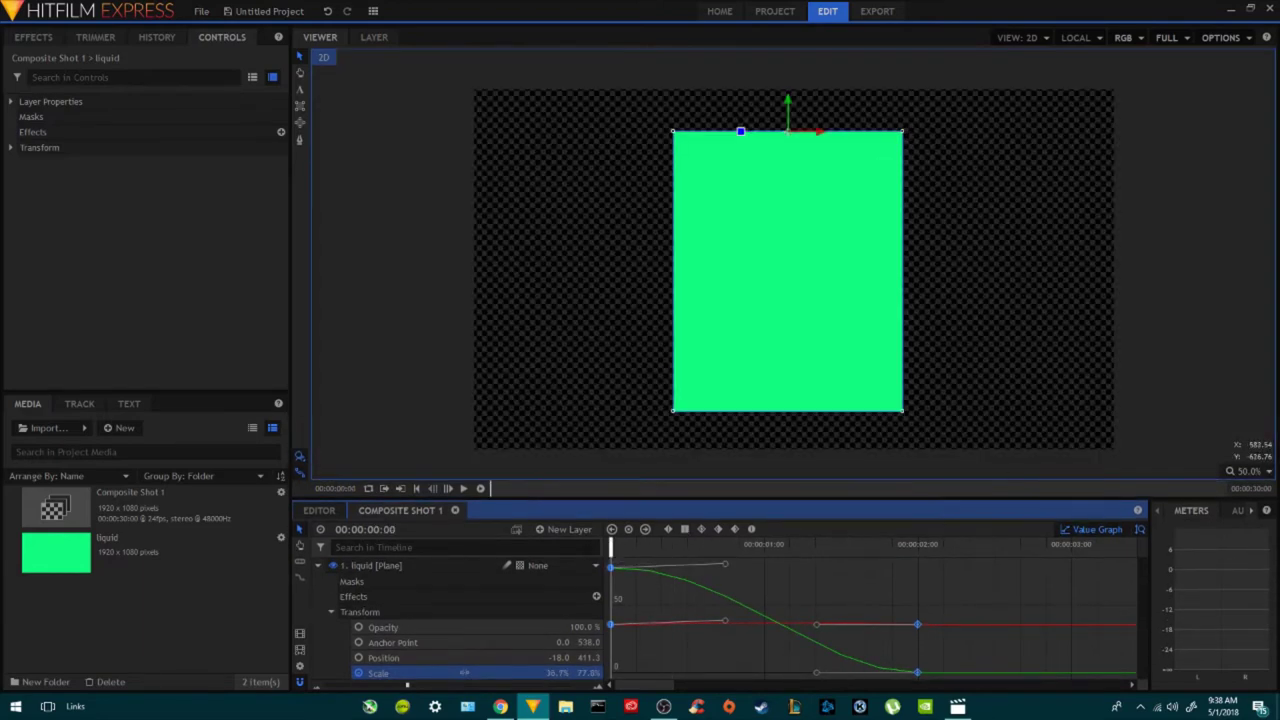
pyautogui.press('space')
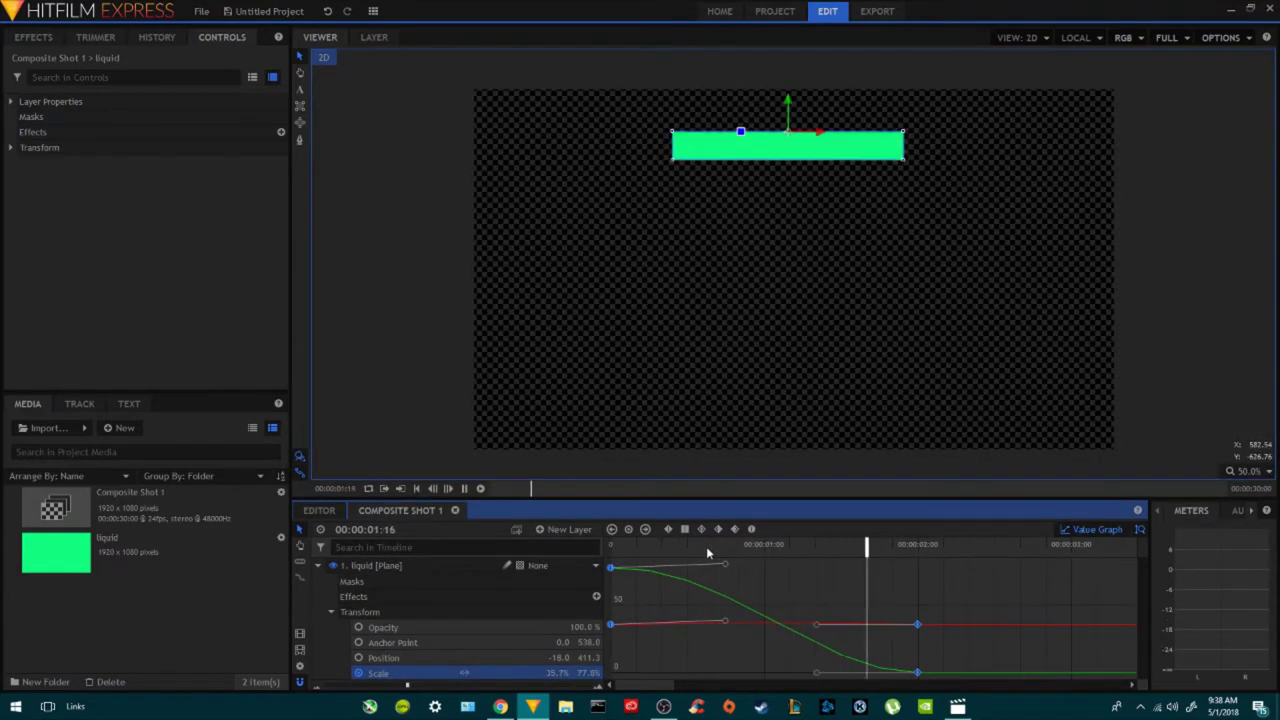
pyautogui.press('space')
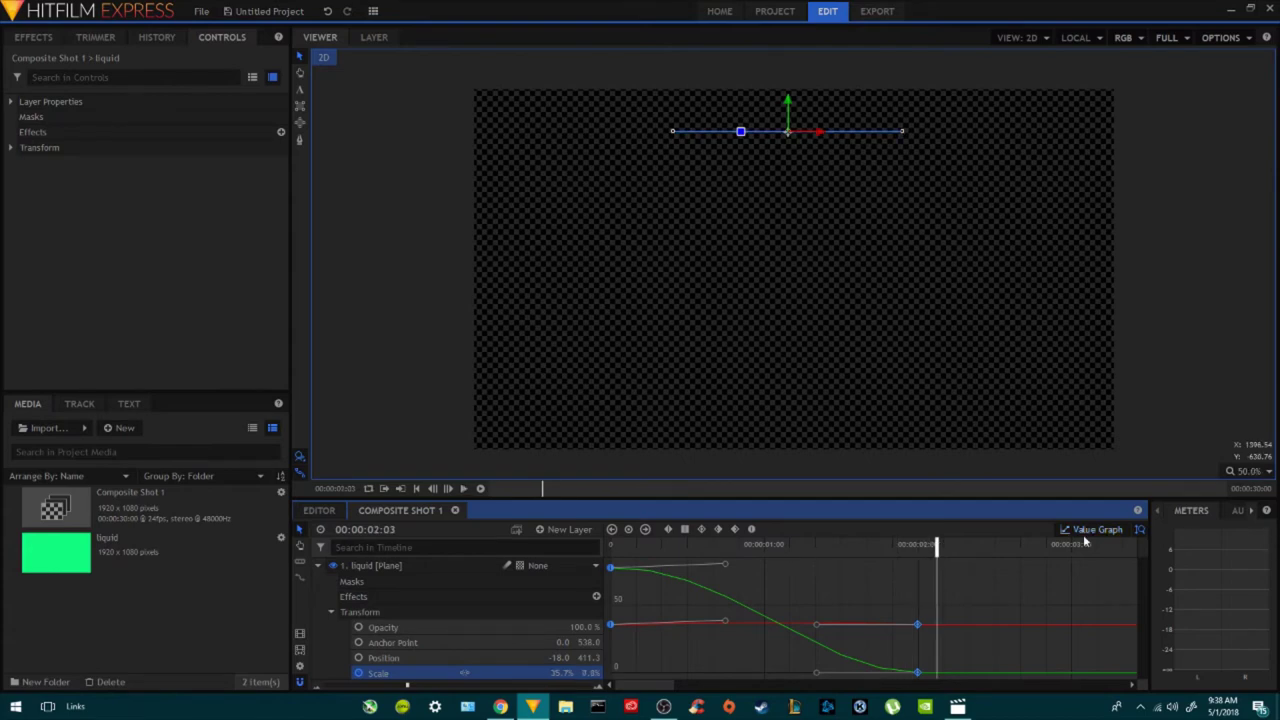
pyautogui.click(1084, 534)
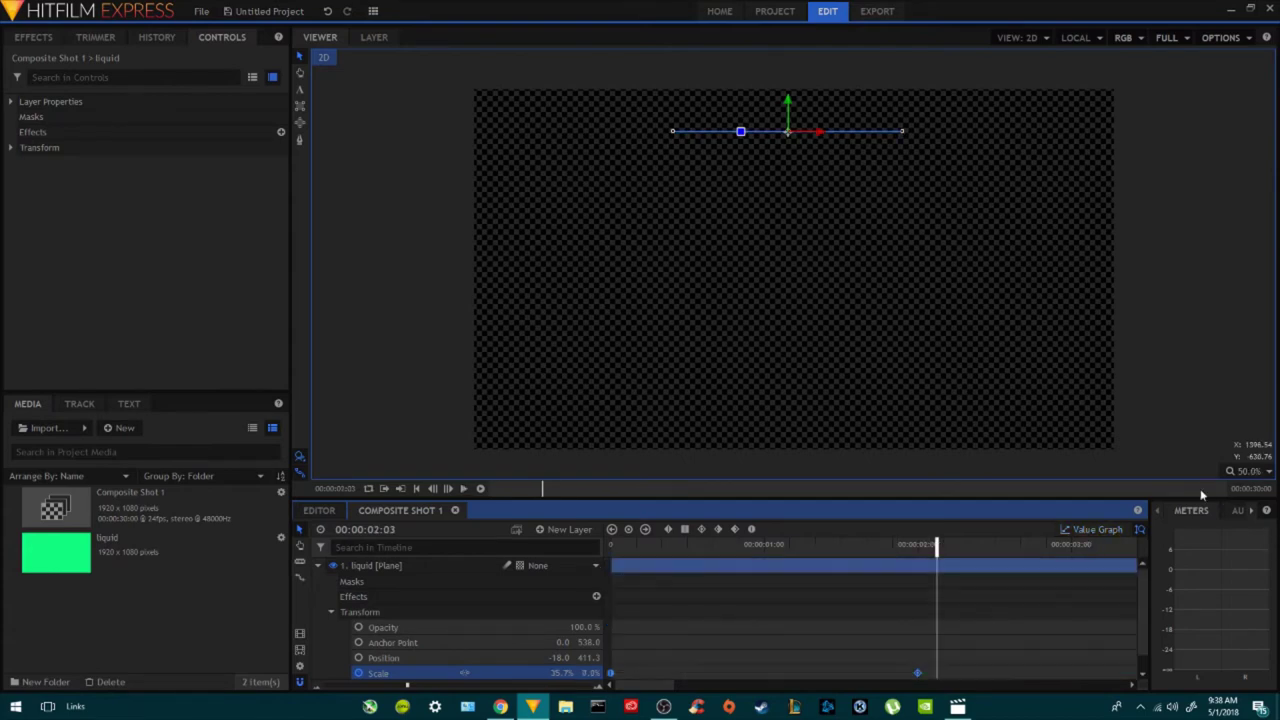
pyautogui.click(316, 565)
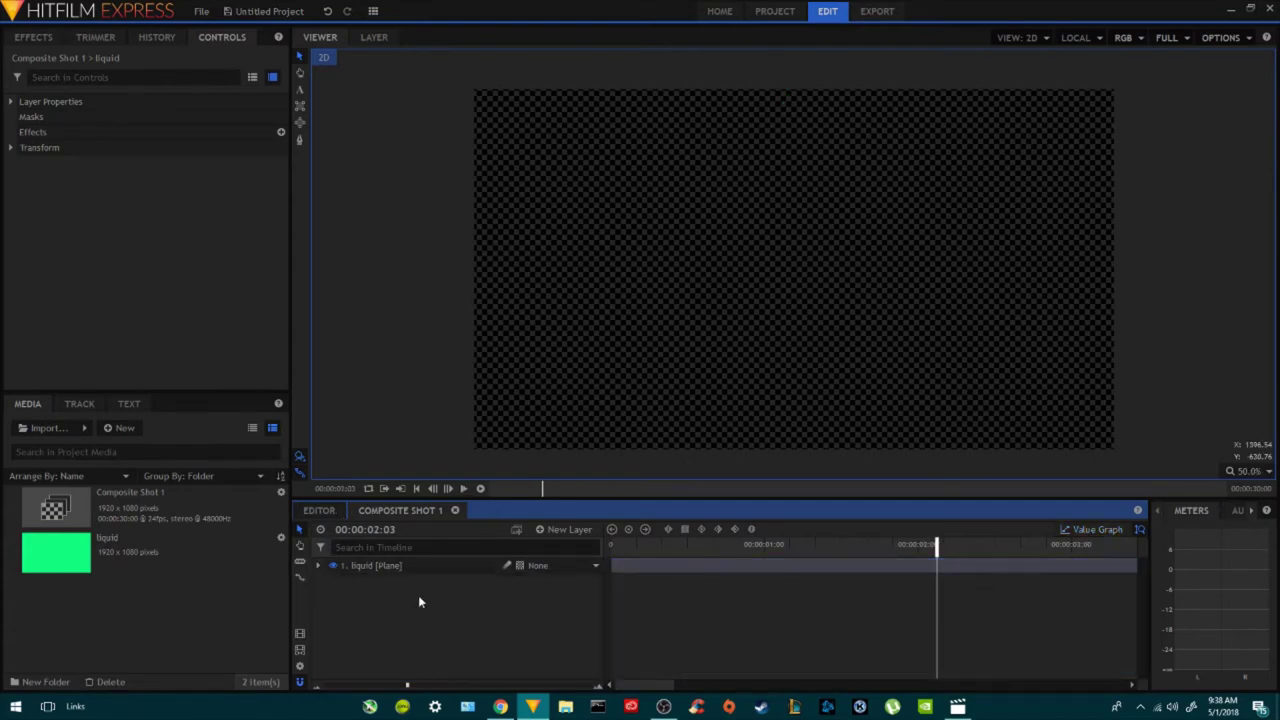
# Import the bubbles video and the logo #3 image from the liquid proj folder into the project media.
pyautogui.click(45, 428)
pyautogui.click(440, 142)
pyautogui.moveTo(480, 232); pyautogui.dragTo(340, 118)
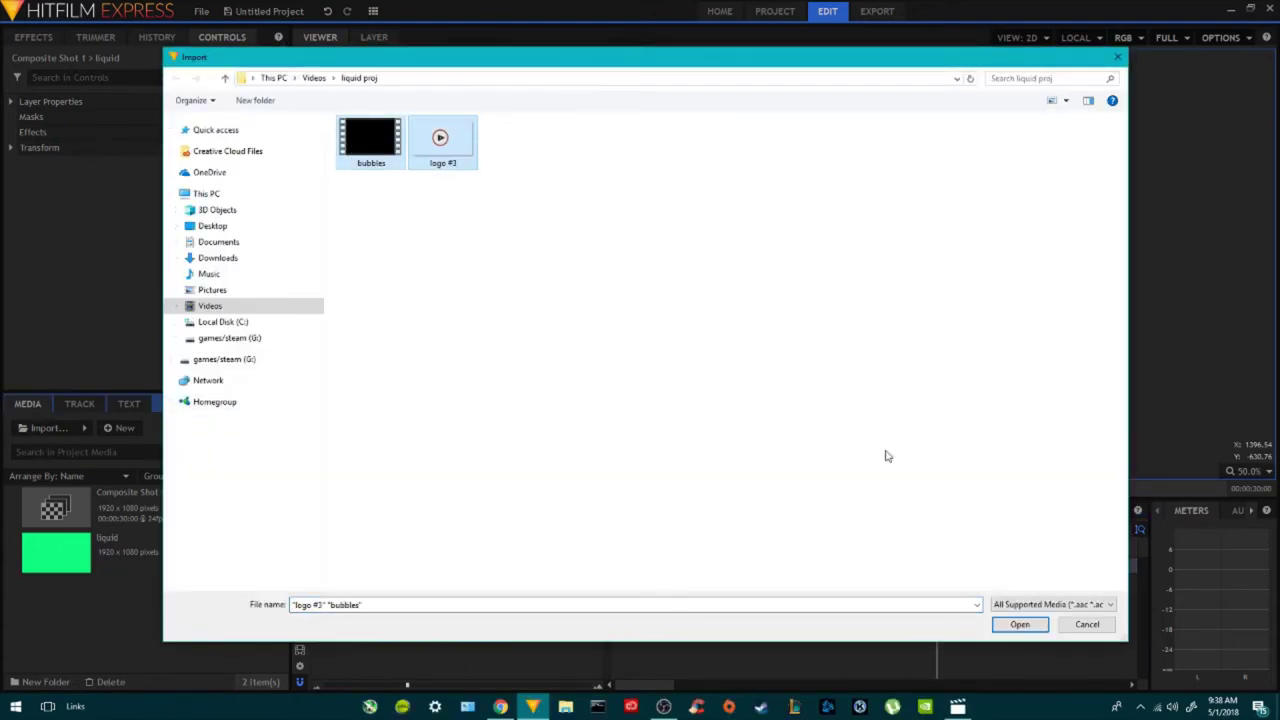
pyautogui.click(1019, 626)
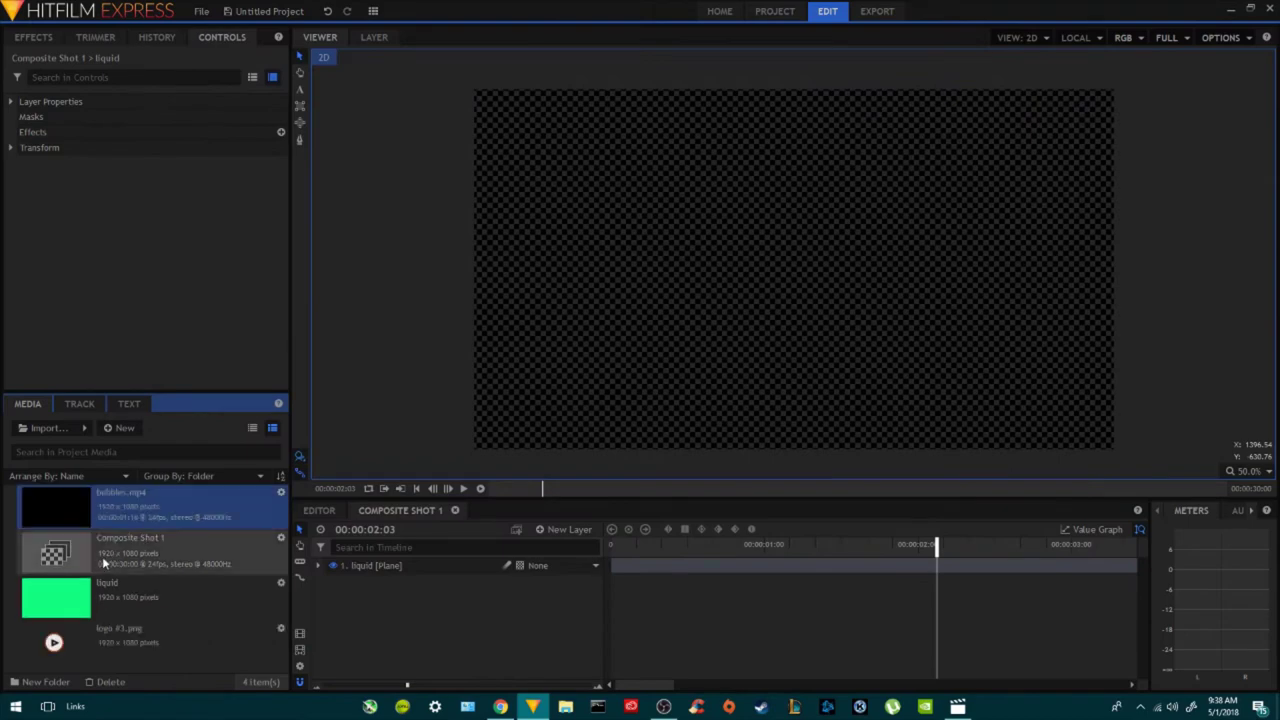
# Preview the bubbles.mp4 clip in an enlarged trimmer by scrubbing through it.
pyautogui.click(92, 36)
pyautogui.moveTo(200, 385); pyautogui.dragTo(221, 381)
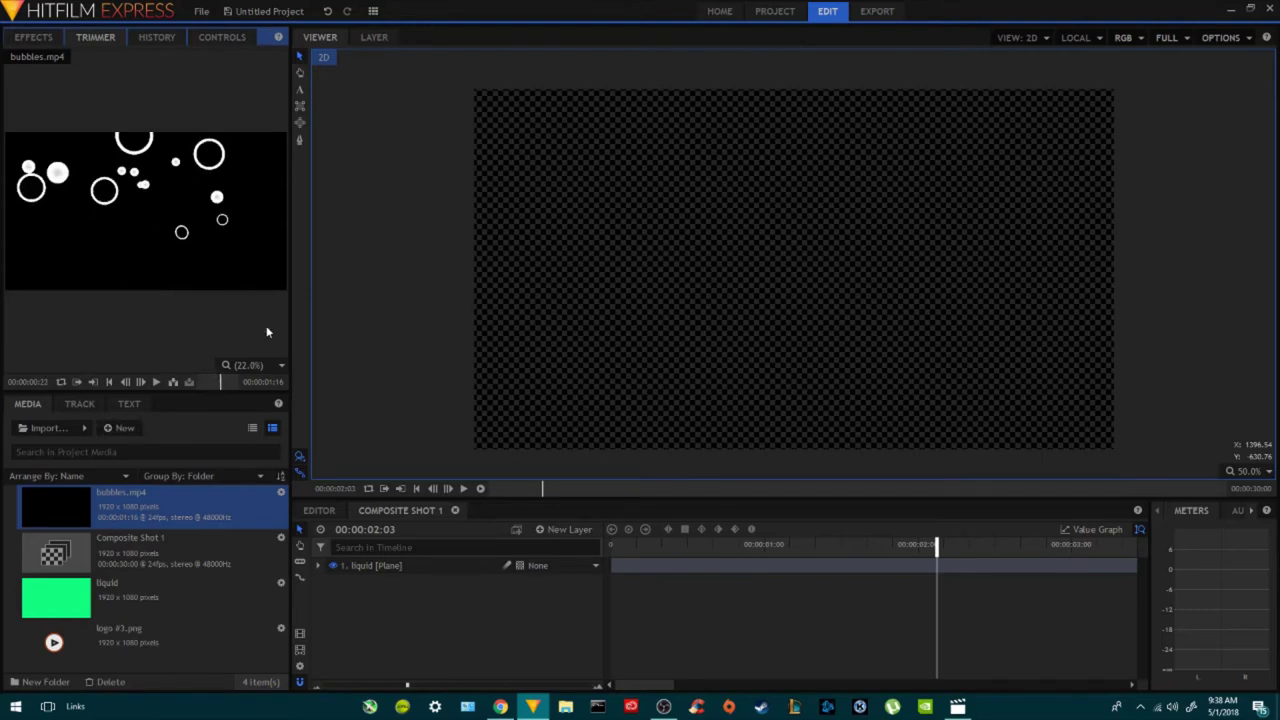
pyautogui.moveTo(289, 314); pyautogui.dragTo(427, 317)
pyautogui.moveTo(200, 382); pyautogui.dragTo(219, 329)
# Add logo #3.png above the liquid layer, shift it slightly right and down, and move the playhead to 00:00:00:11.
pyautogui.moveTo(77, 580); pyautogui.dragTo(511, 566)
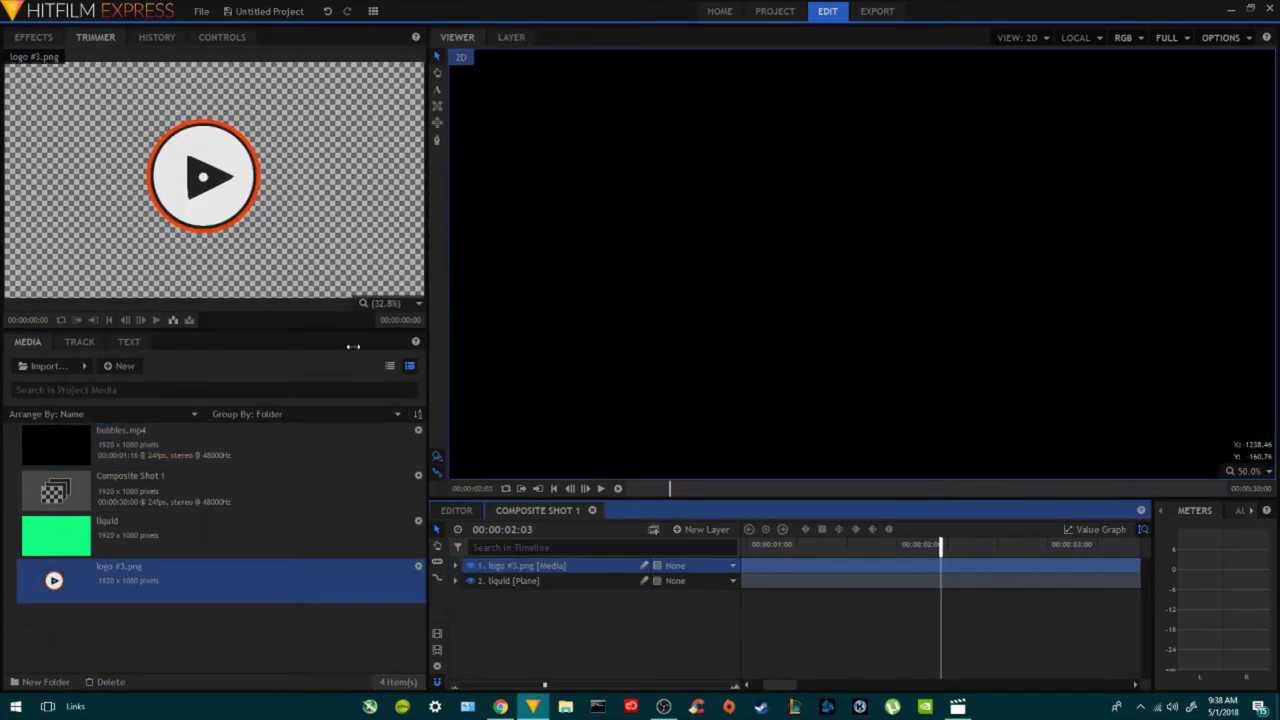
pyautogui.moveTo(430, 336); pyautogui.dragTo(200, 571)
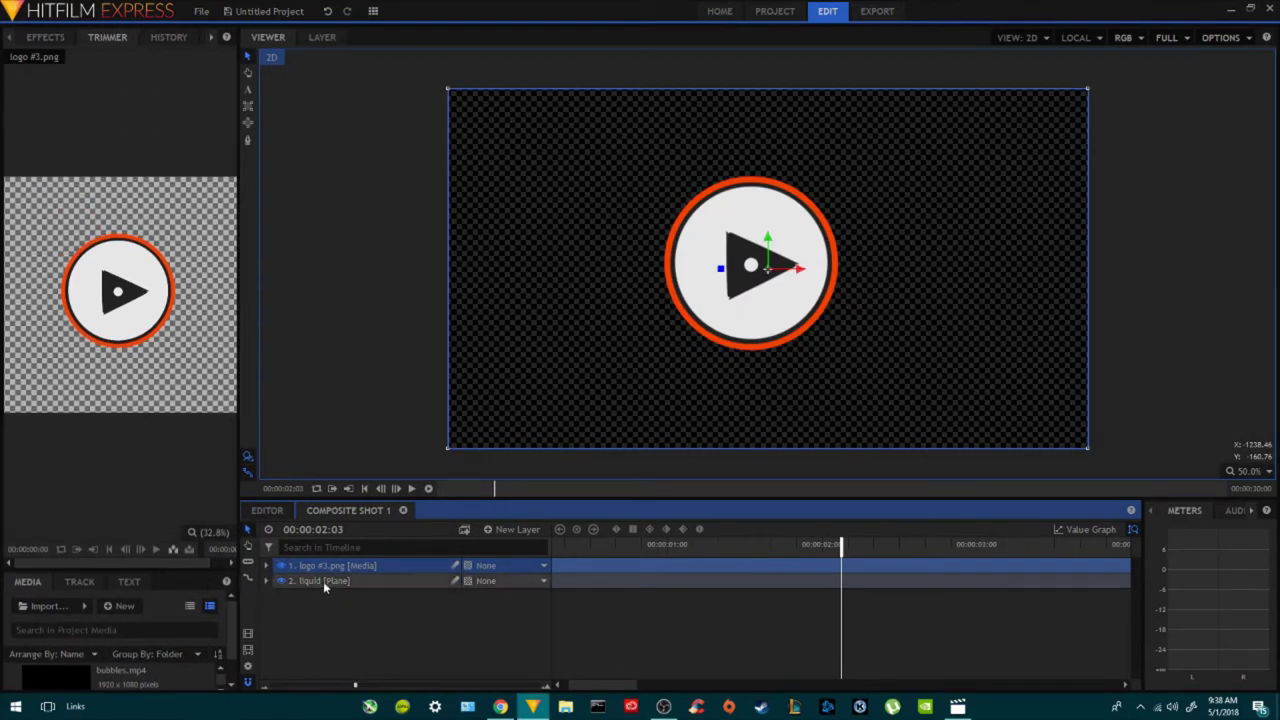
pyautogui.moveTo(796, 276); pyautogui.dragTo(808, 272)
pyautogui.moveTo(629, 546); pyautogui.dragTo(583, 546)
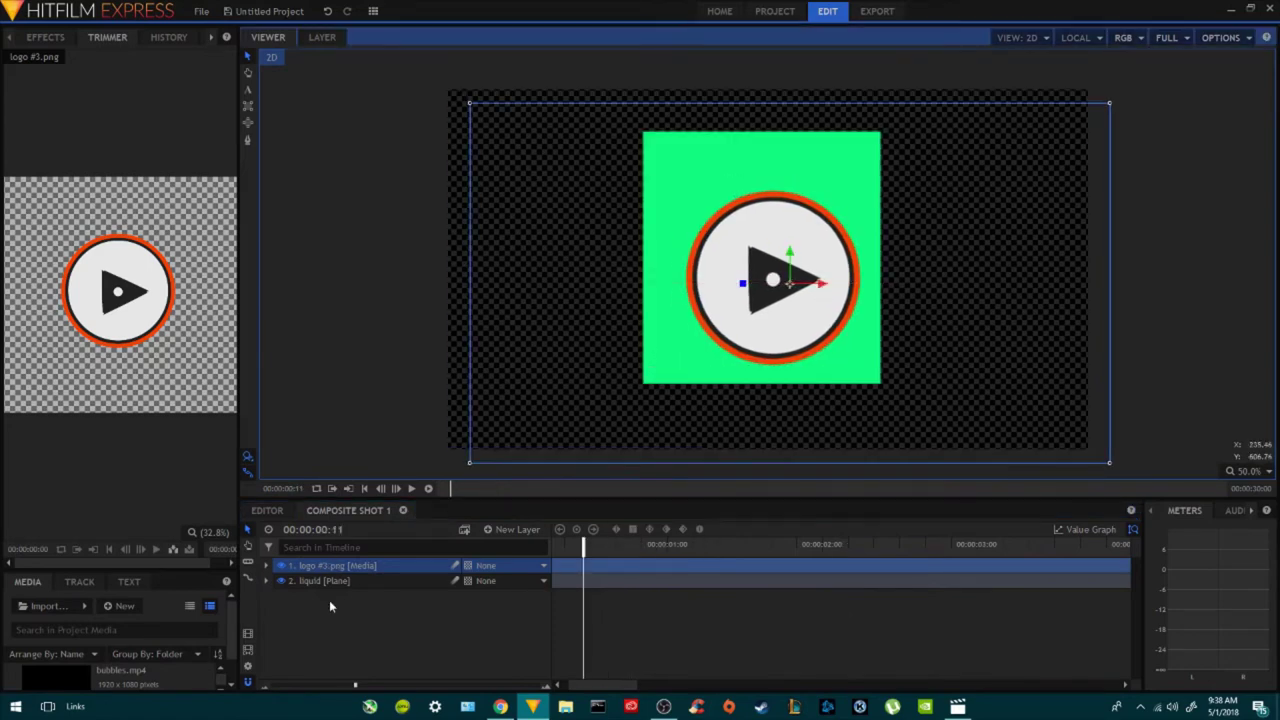
# Convert the liquid plane into a composite shot named liquid, moving its properties with the layer, and return to Composite Shot 1.
pyautogui.click(336, 582)
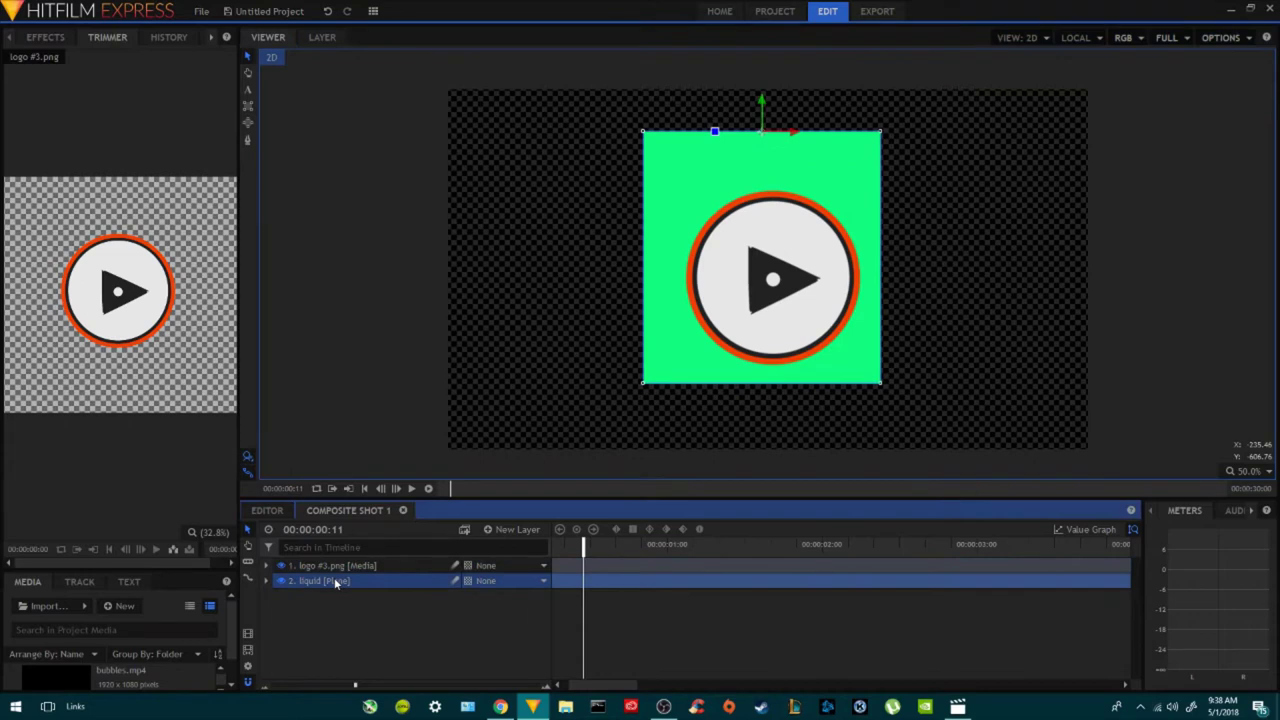
pyautogui.rightClick(336, 582)
pyautogui.click(360, 435)
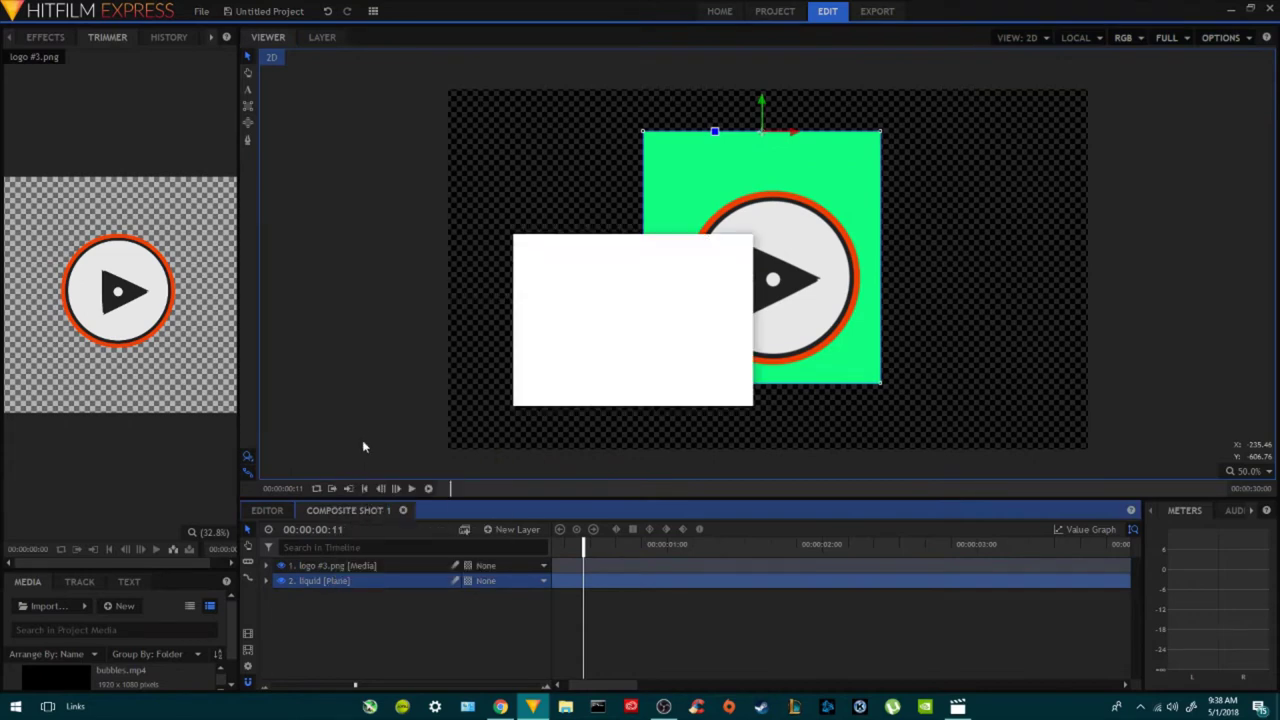
pyautogui.write('li')
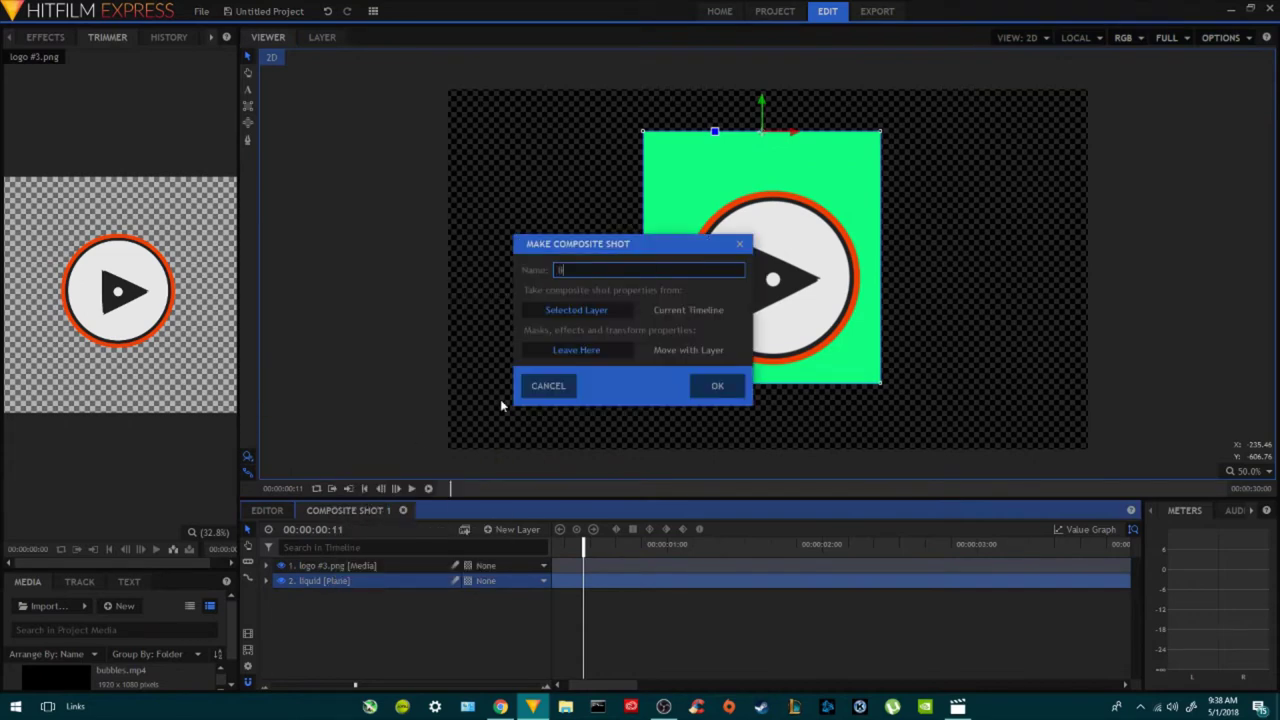
pyautogui.write('quid')
pyautogui.click(705, 351)
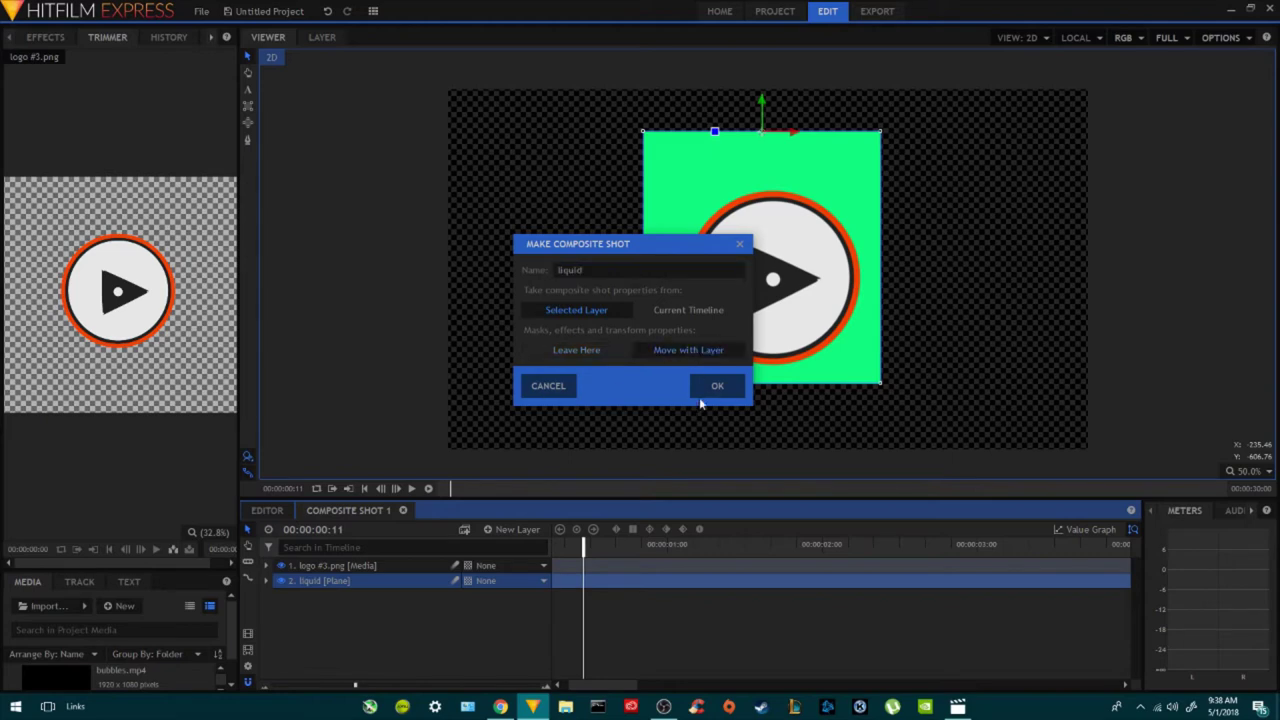
pyautogui.click(708, 392)
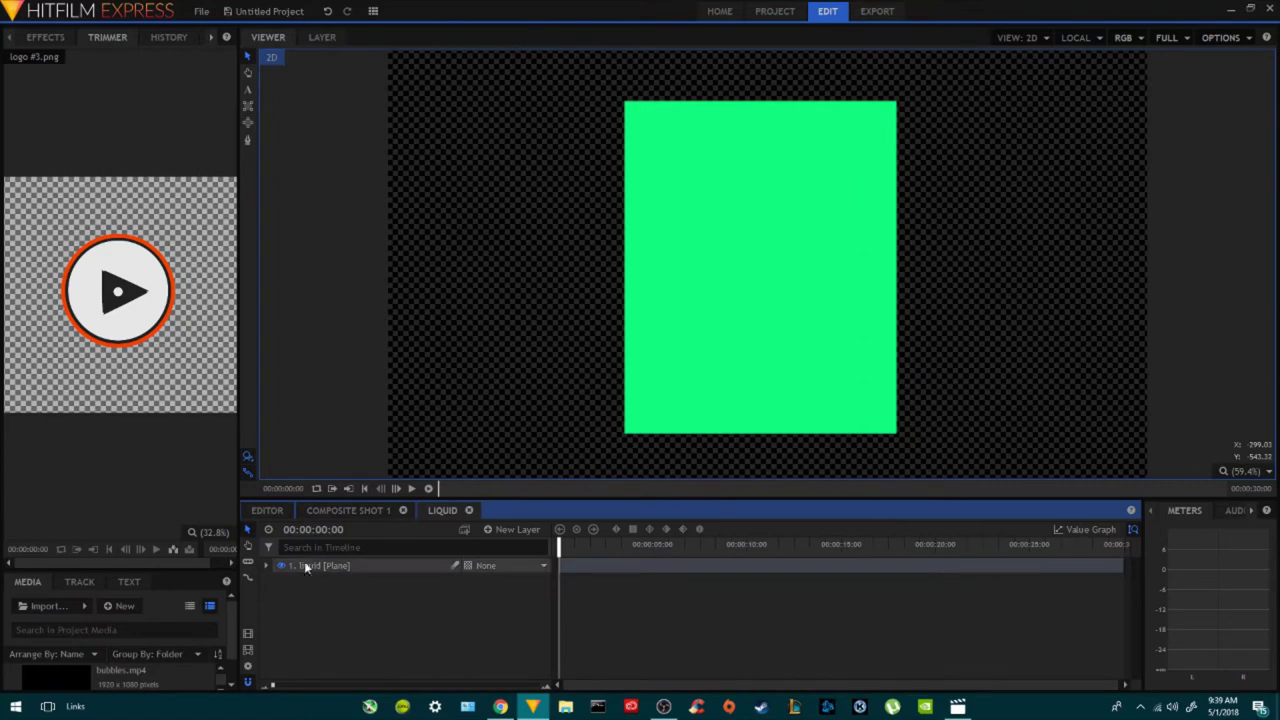
pyautogui.click(333, 510)
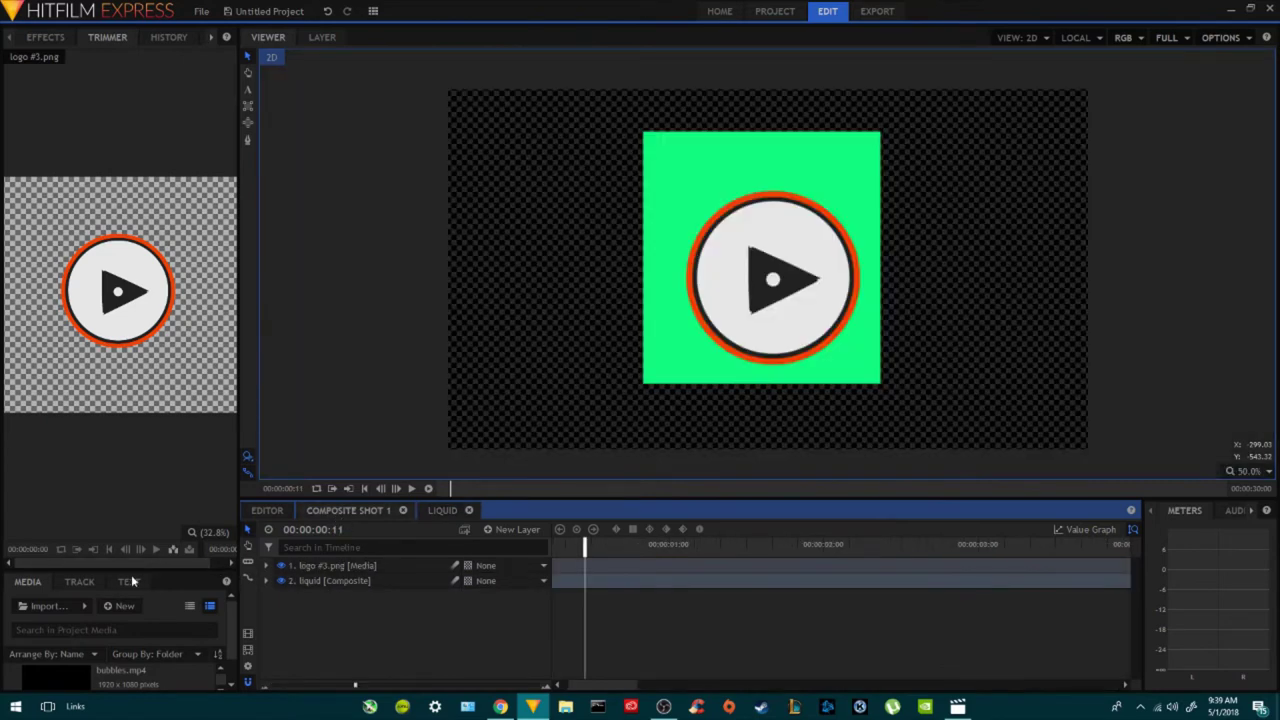
# Rename Composite Shot 1 as main comp in the project media.
pyautogui.moveTo(212, 570); pyautogui.dragTo(212, 400)
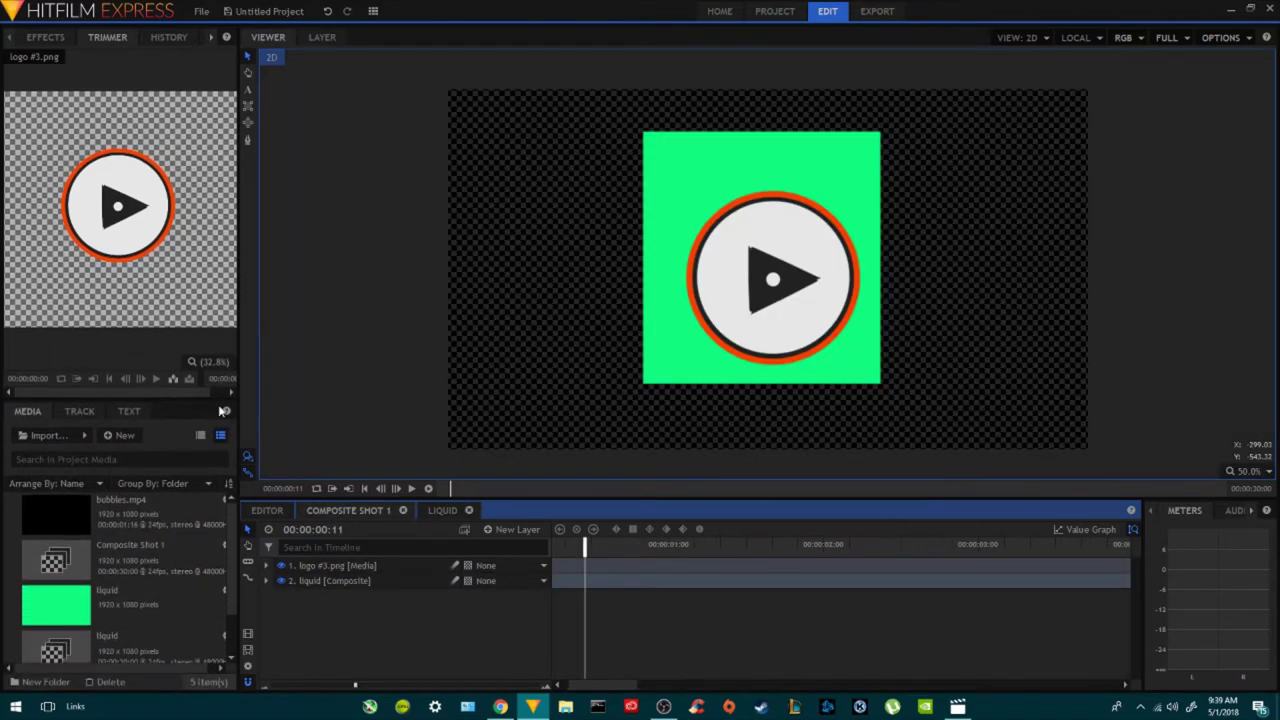
pyautogui.click(117, 537)
pyautogui.click(117, 537)
pyautogui.write('main')
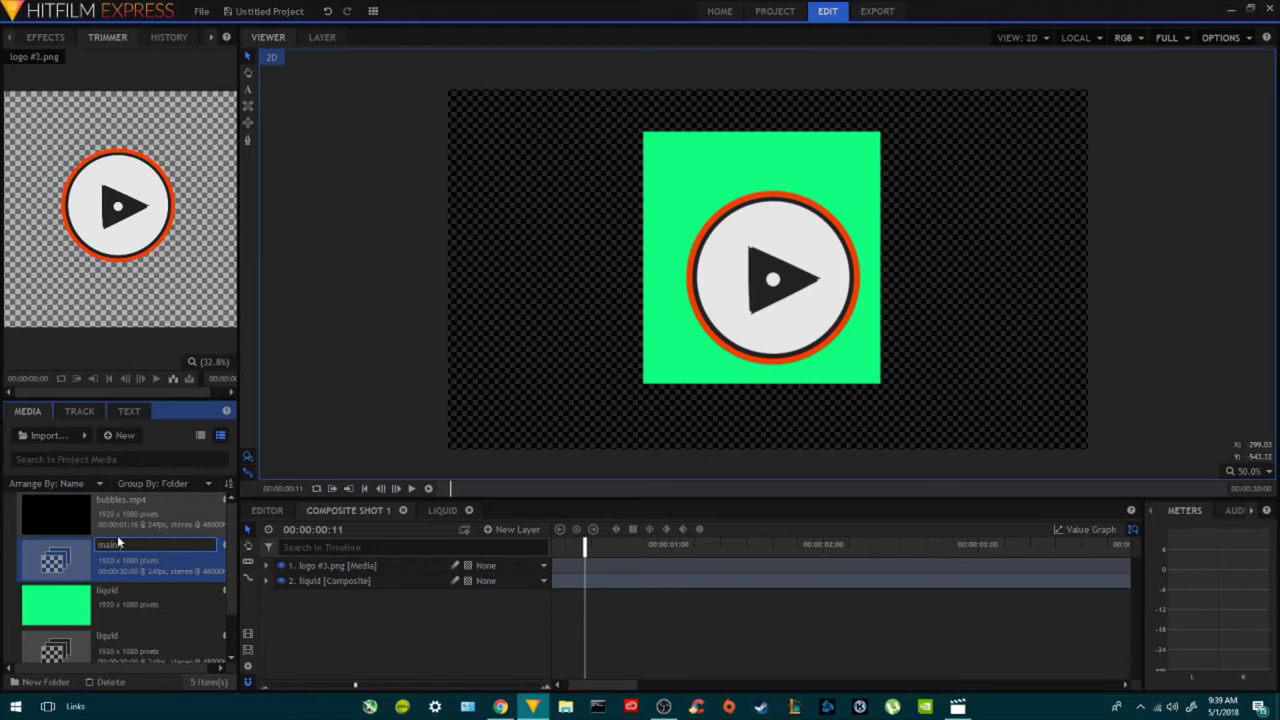
pyautogui.write(' comp')
pyautogui.press('Return')
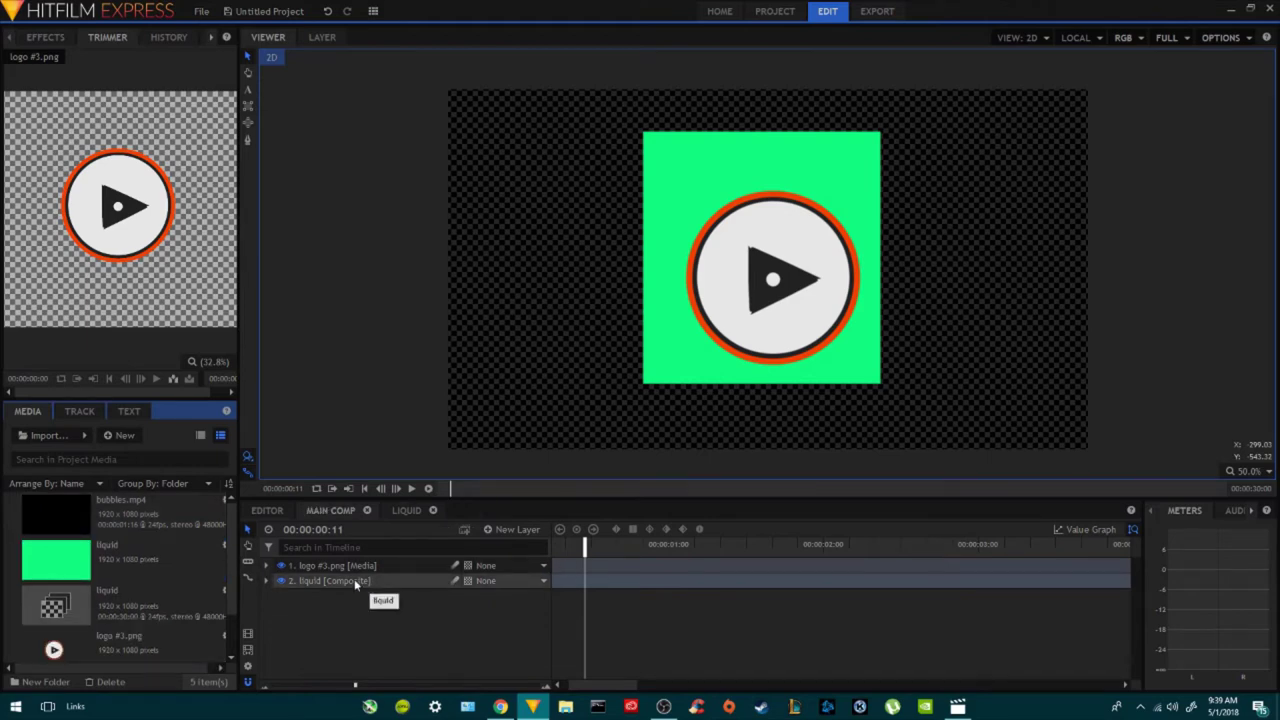
# Add the Set Matte effect to the logo #3.png layer.
pyautogui.click(320, 566)
pyautogui.moveTo(240, 279); pyautogui.dragTo(403, 279)
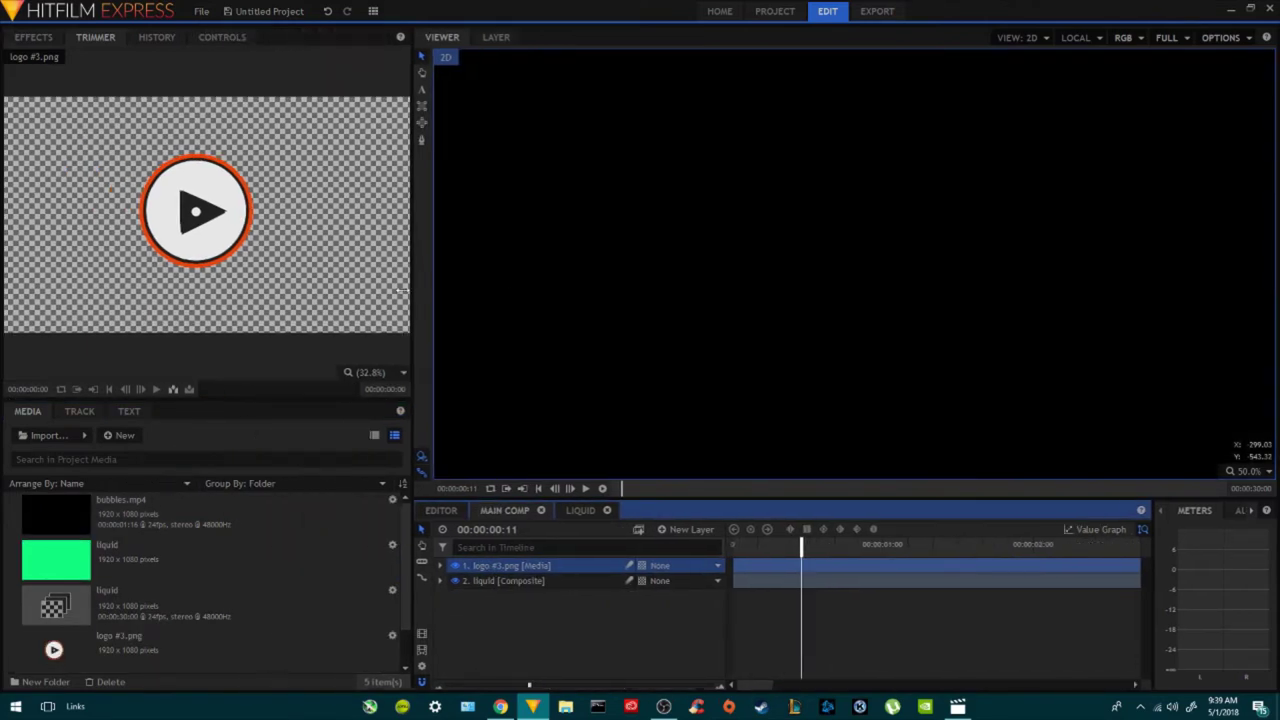
pyautogui.click(212, 37)
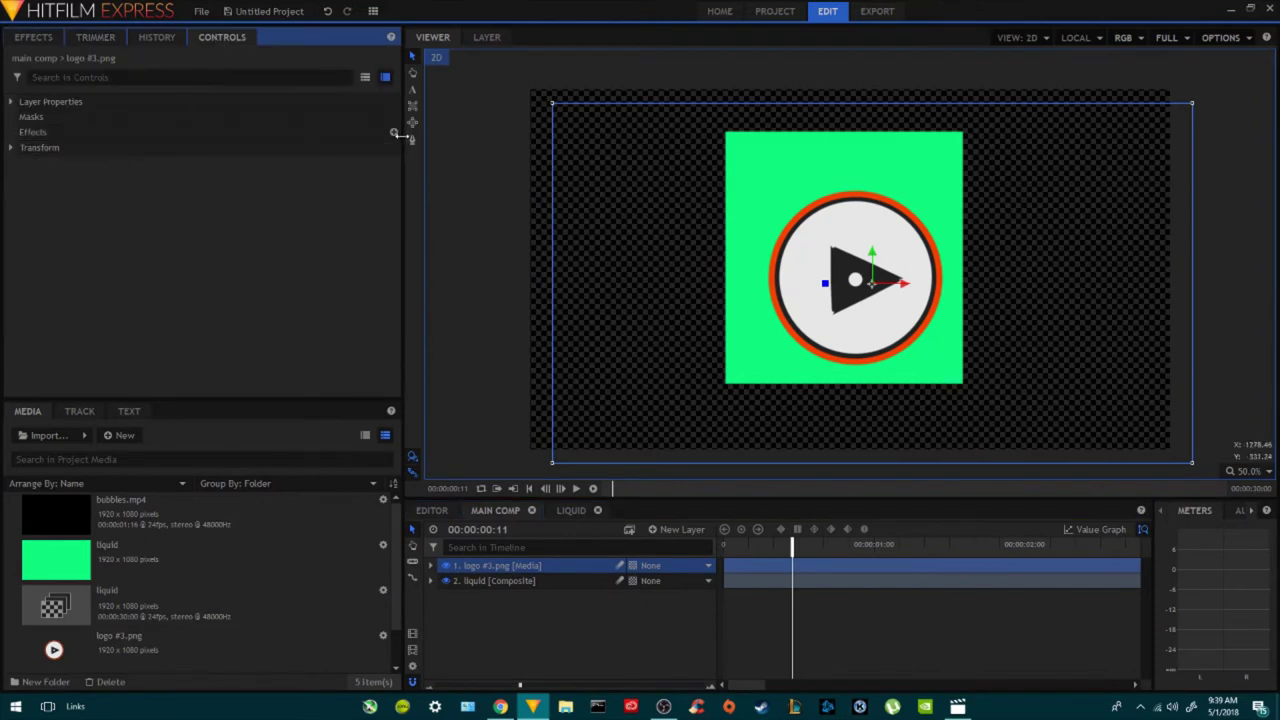
pyautogui.click(394, 132)
pyautogui.moveTo(418, 305)
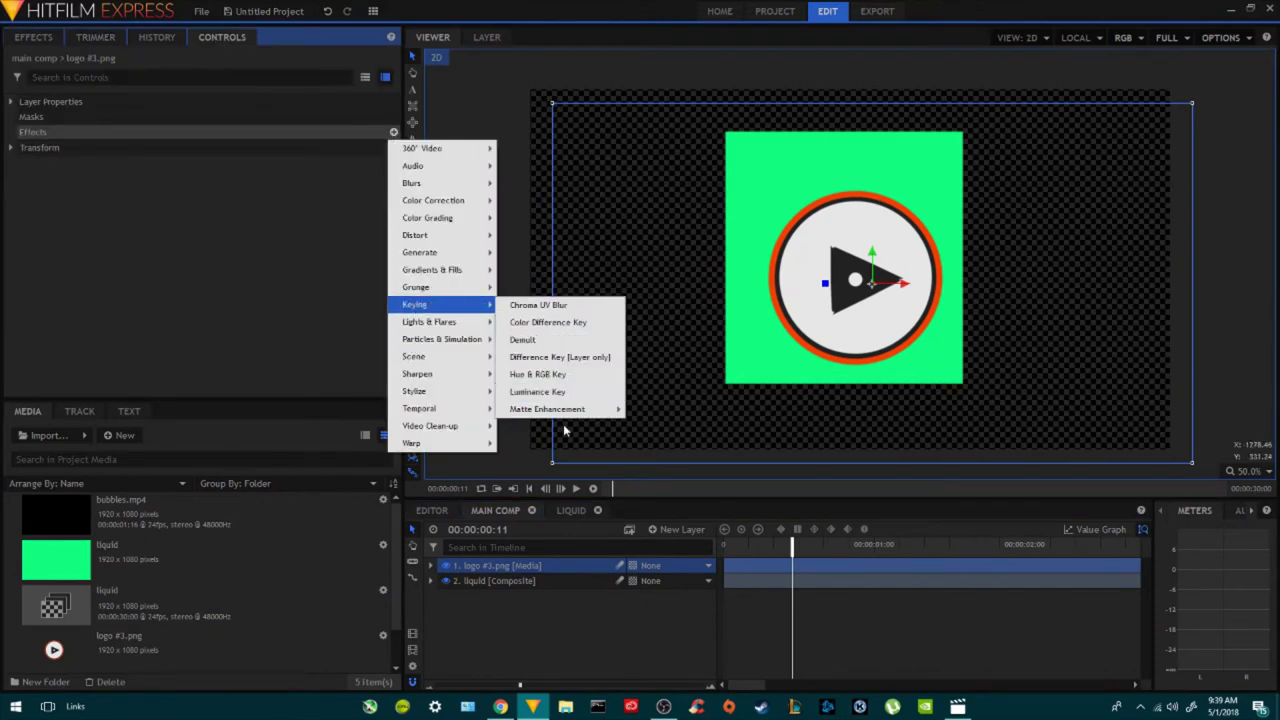
pyautogui.moveTo(566, 410)
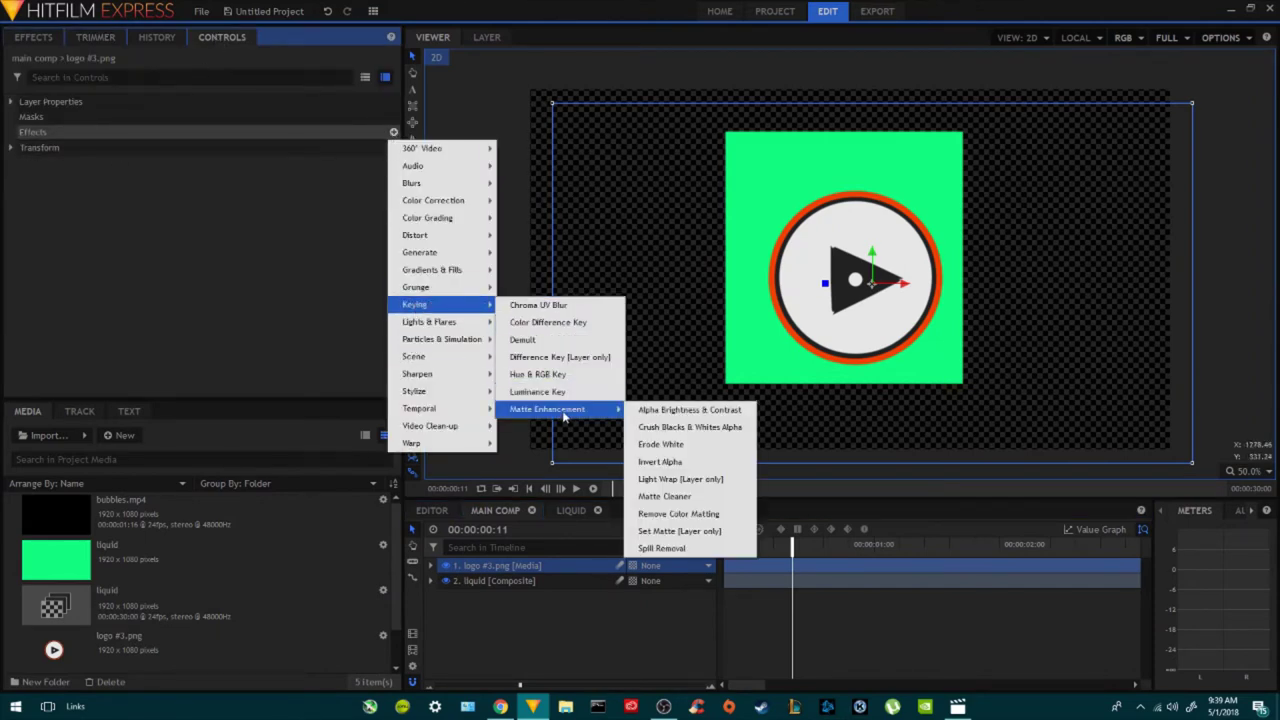
pyautogui.click(688, 533)
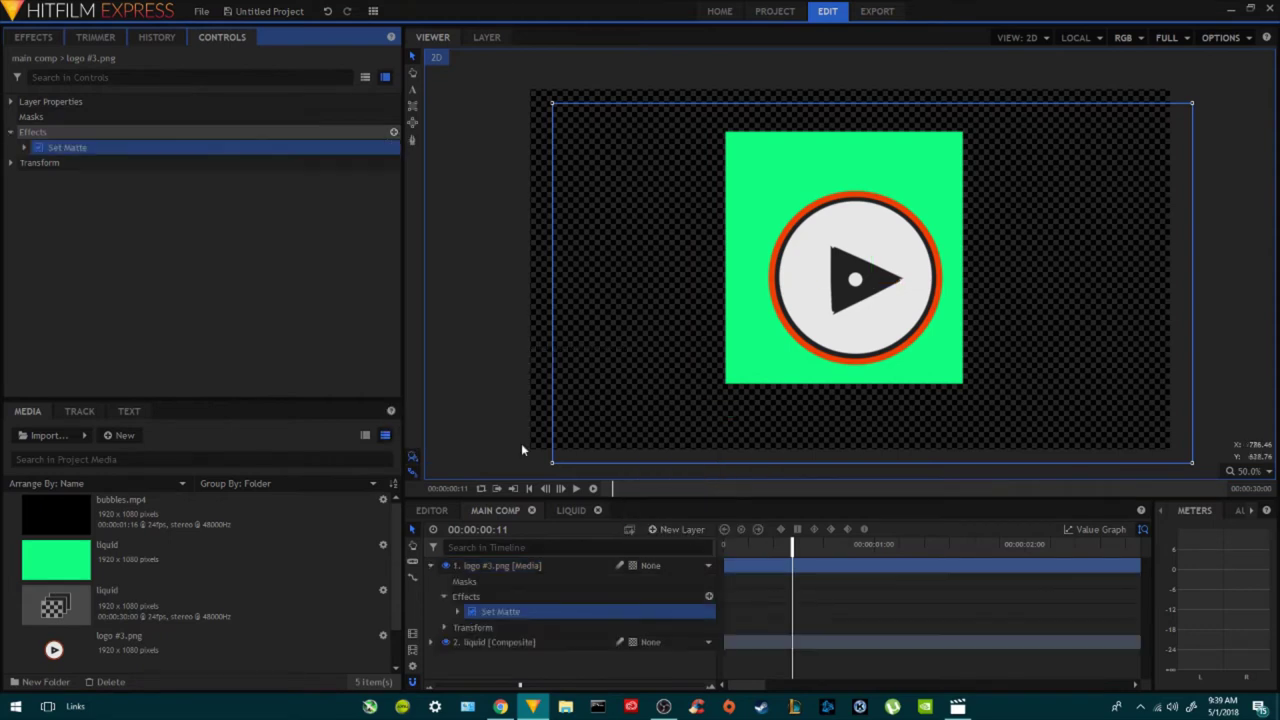
# Set the matte's source layer to 2. liquid and its blend to Subtract, and hide the liquid layer to check the logo reveal.
pyautogui.click(23, 147)
pyautogui.click(268, 162)
pyautogui.click(250, 190)
pyautogui.click(251, 192)
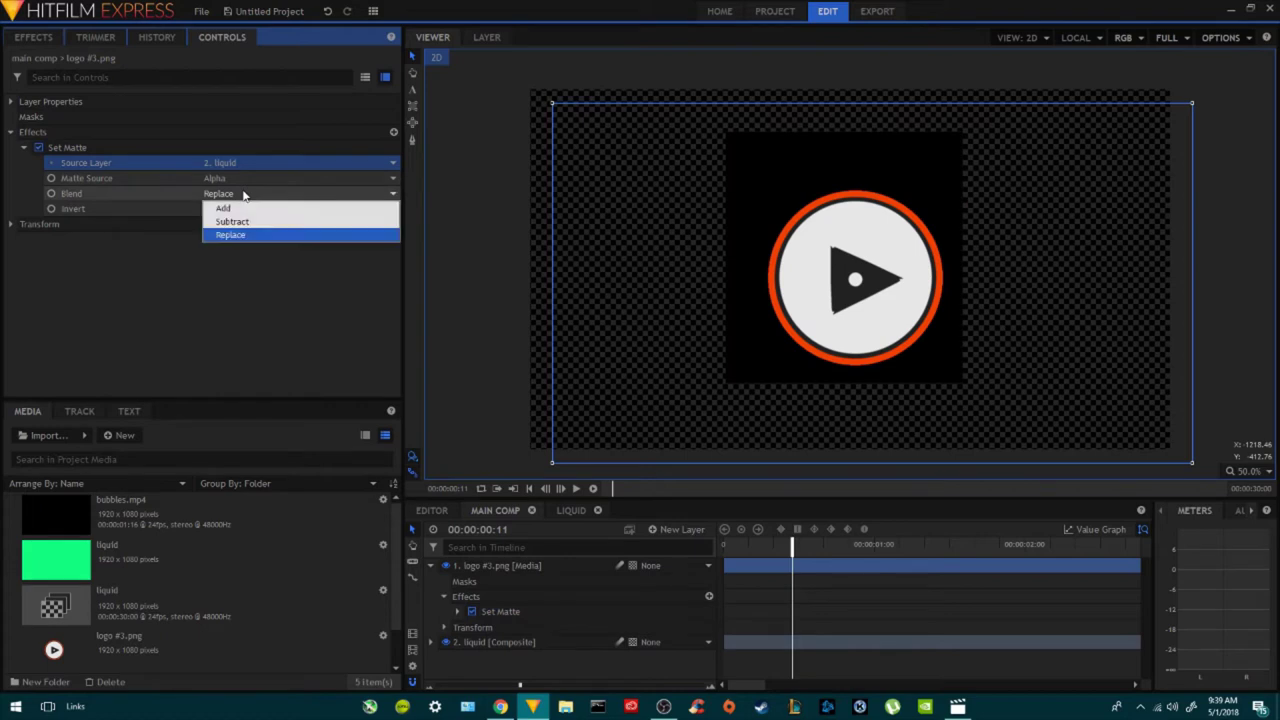
pyautogui.click(248, 224)
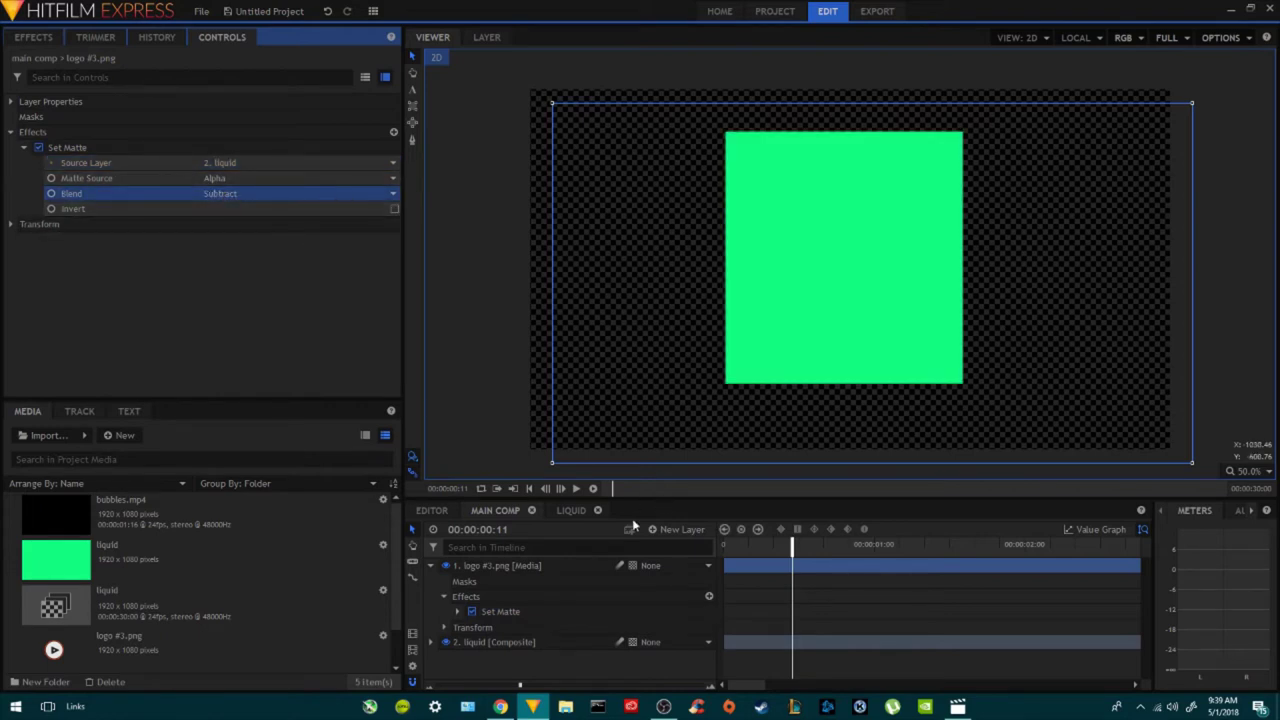
pyautogui.click(445, 641)
pyautogui.moveTo(760, 549); pyautogui.dragTo(975, 549)
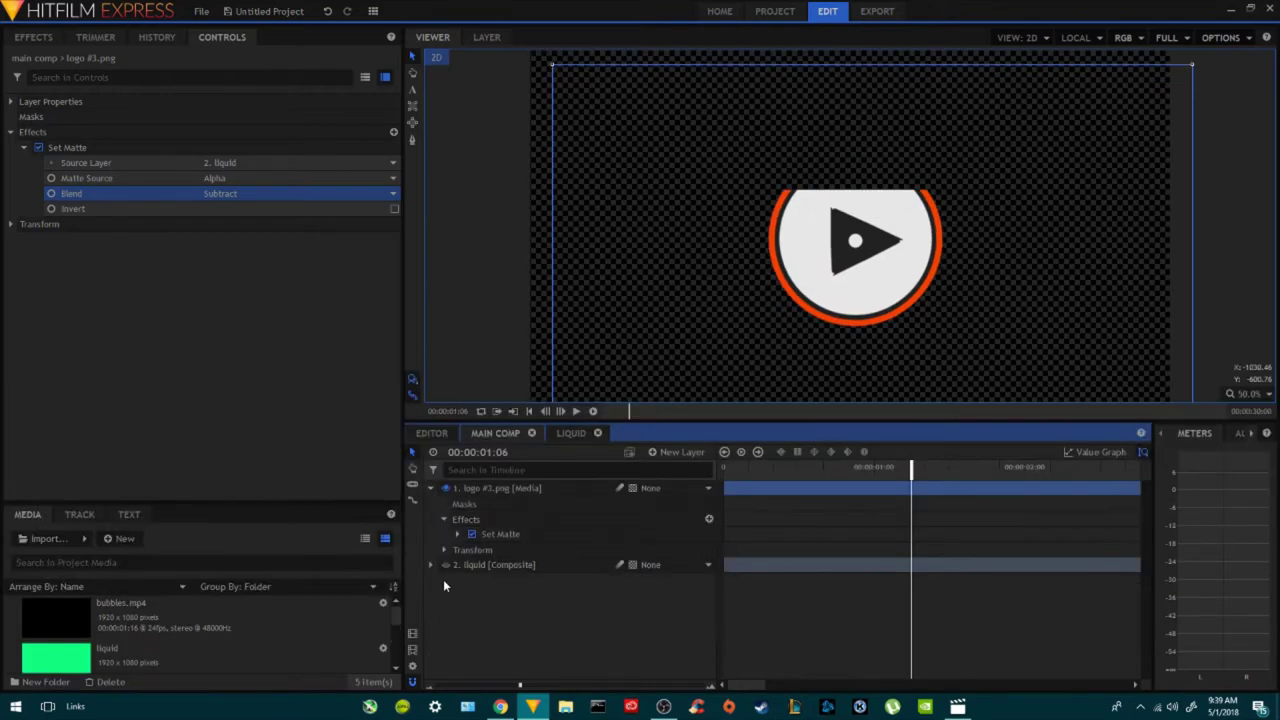
# Open the liquid composite shot and apply the saved liquid preset to its plane at the start of the timeline.
pyautogui.click(570, 433)
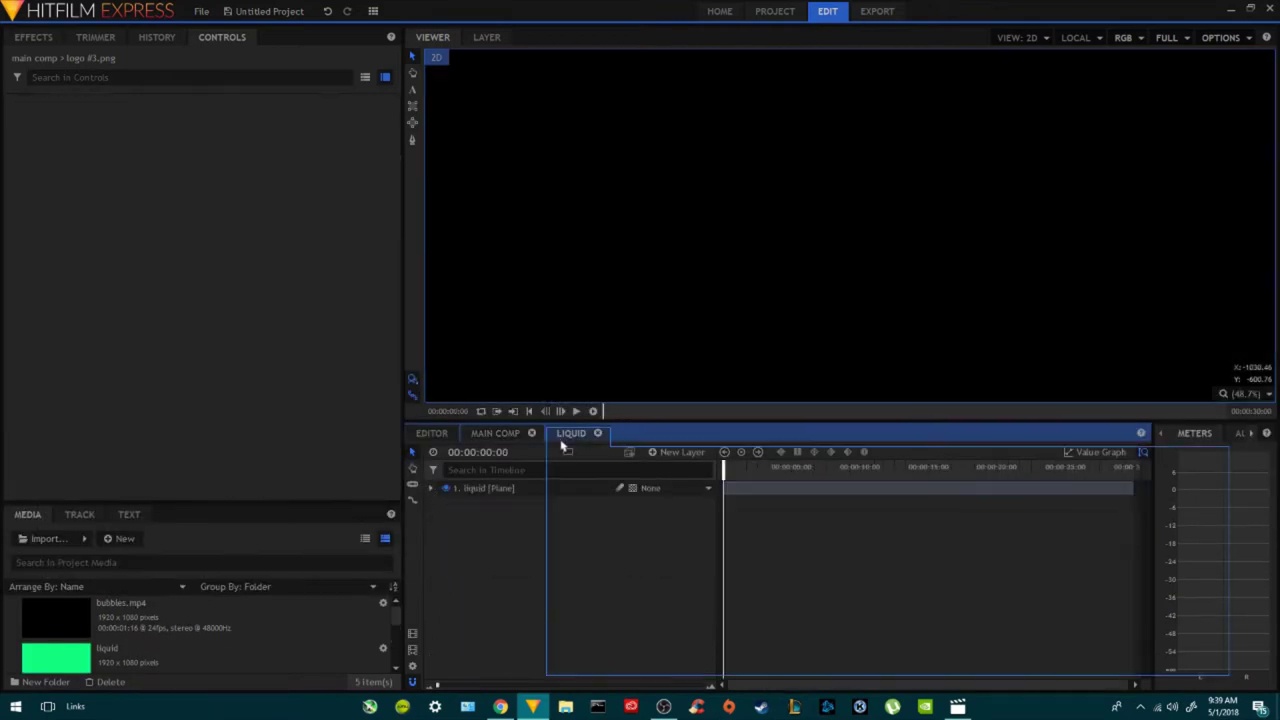
pyautogui.moveTo(726, 468)
pyautogui.mouseDown()
pyautogui.moveTo(738, 476)
pyautogui.moveTo(724, 476)
pyautogui.mouseUp()
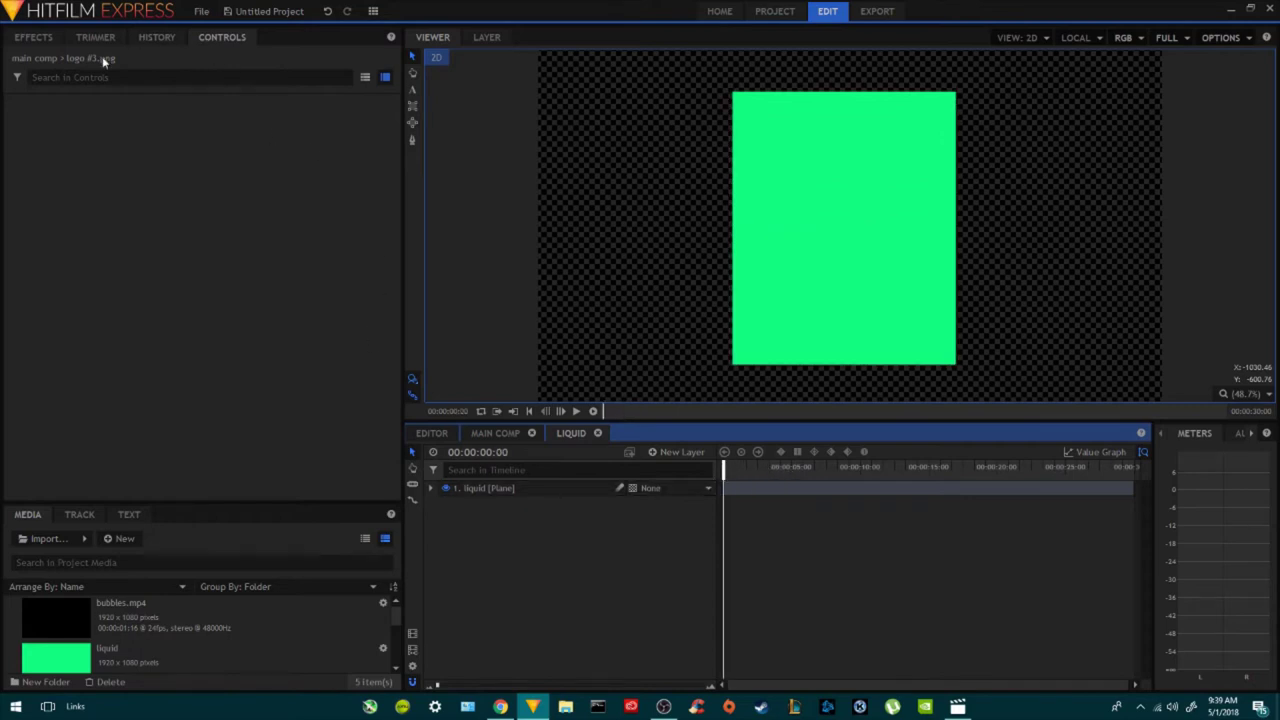
pyautogui.click(30, 37)
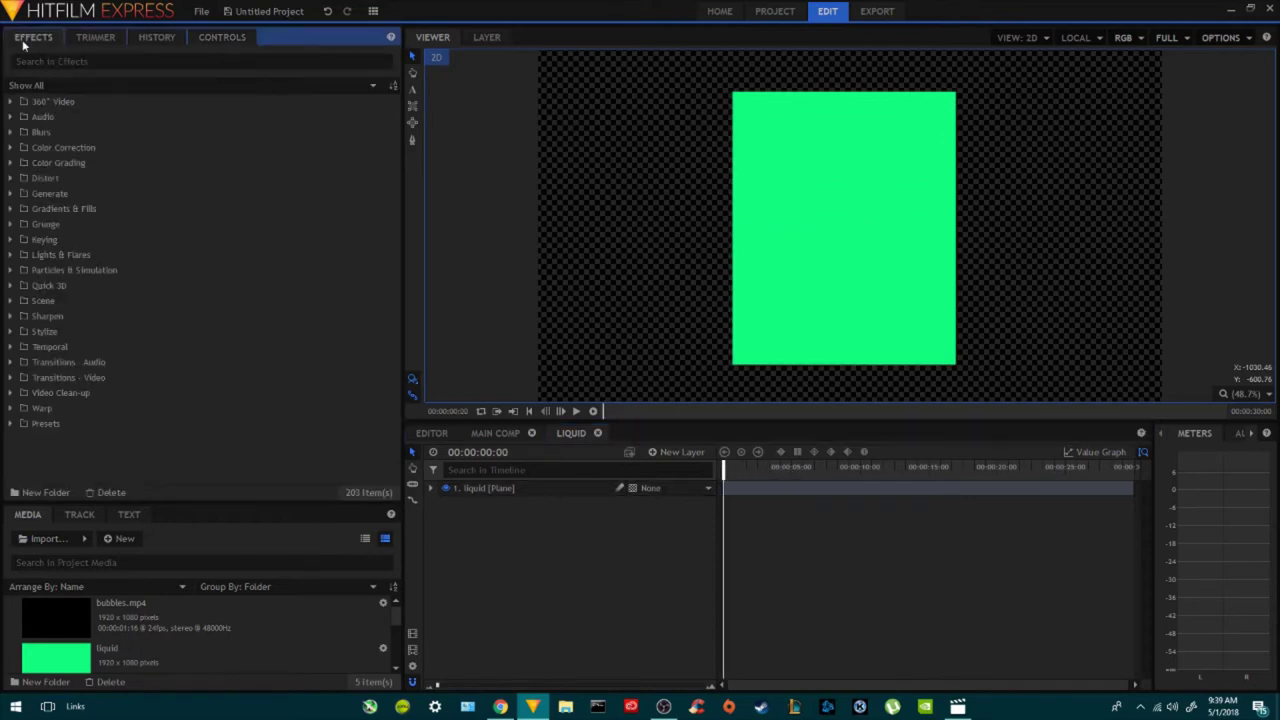
pyautogui.click(11, 424)
pyautogui.scroll(-1, 186, 425)
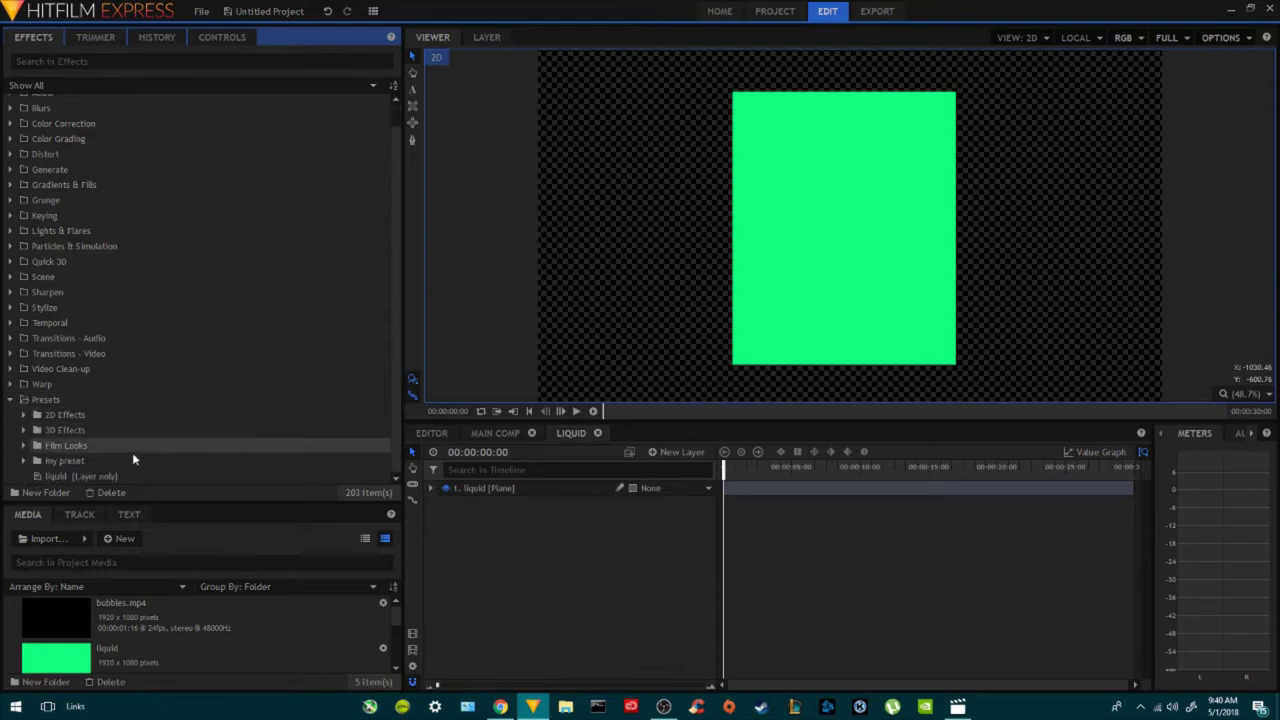
pyautogui.moveTo(170, 486); pyautogui.dragTo(497, 498)
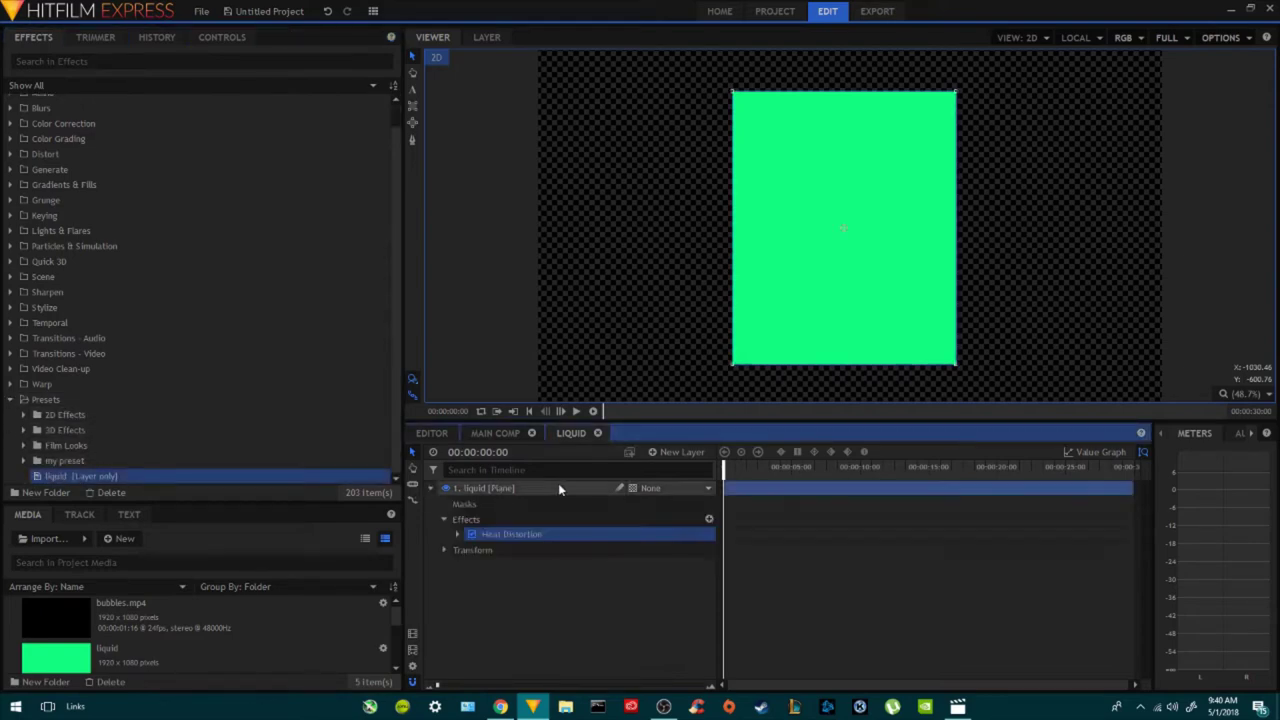
# Examine the Heat Distortion effect's settings on the liquid plane and scrub the beginning of the timeline.
pyautogui.click(215, 37)
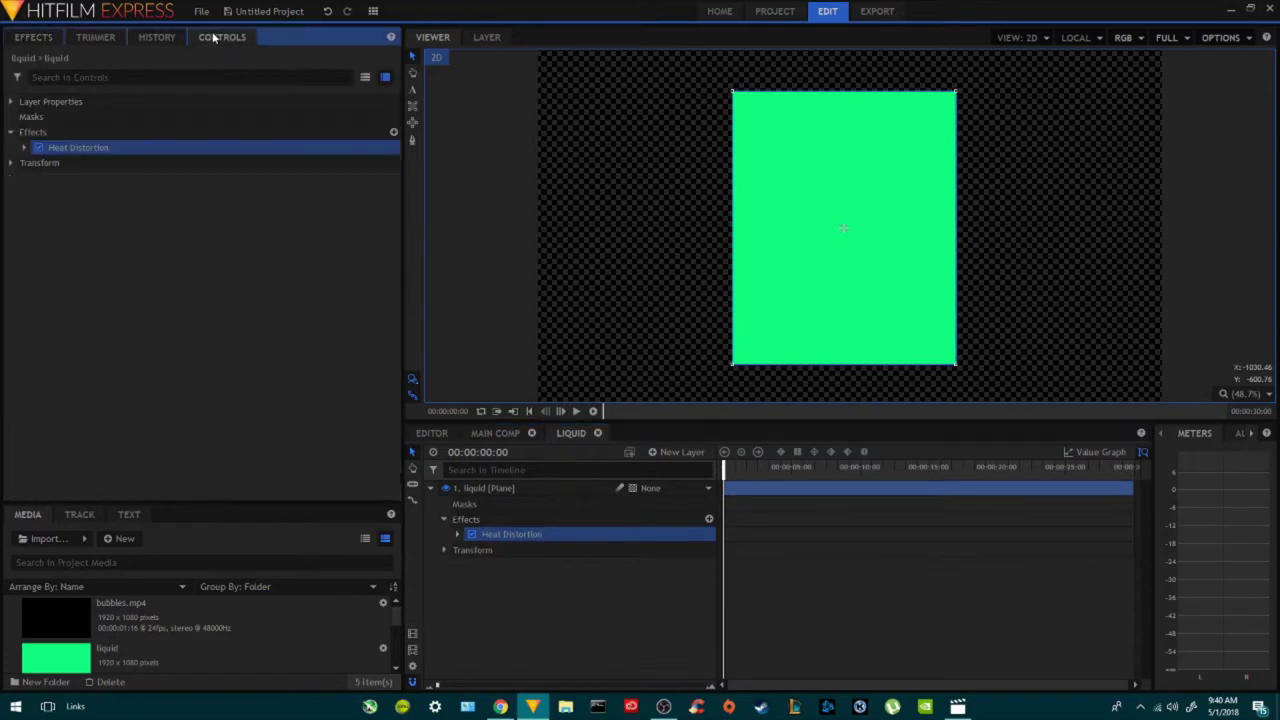
pyautogui.click(24, 148)
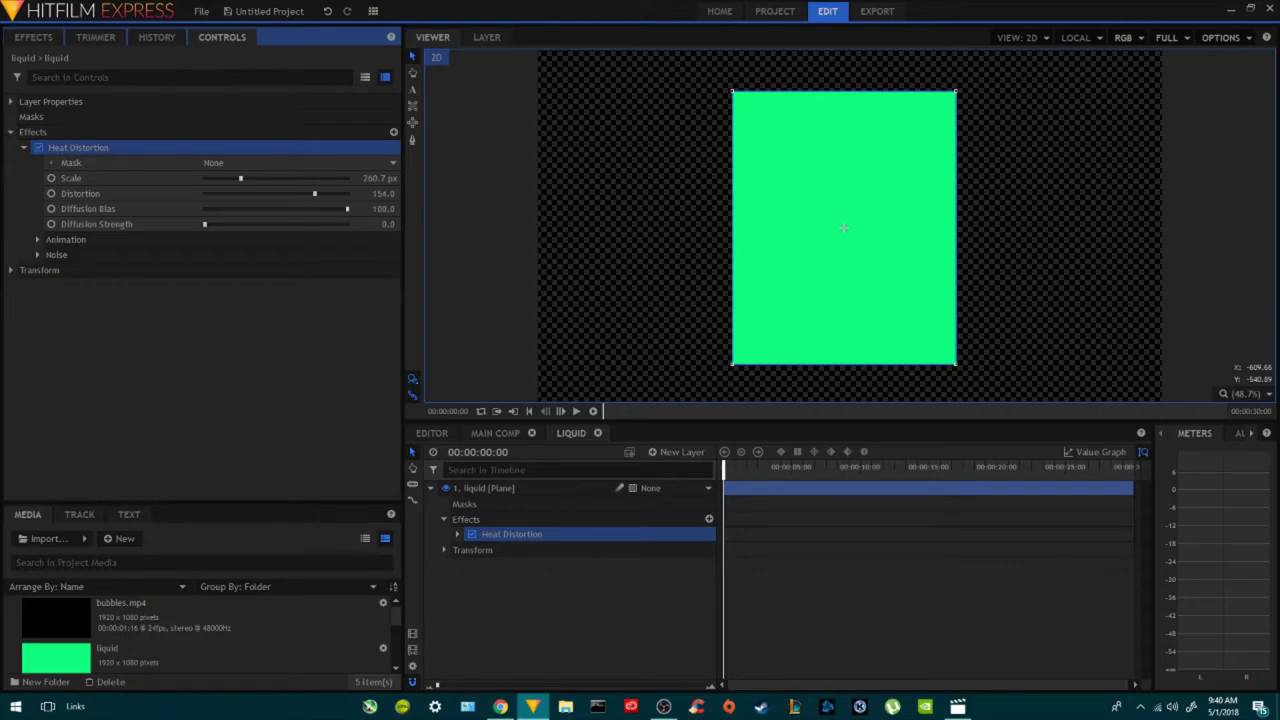
pyautogui.moveTo(727, 478)
pyautogui.mouseDown()
pyautogui.moveTo(814, 478)
pyautogui.moveTo(722, 478)
pyautogui.mouseUp()
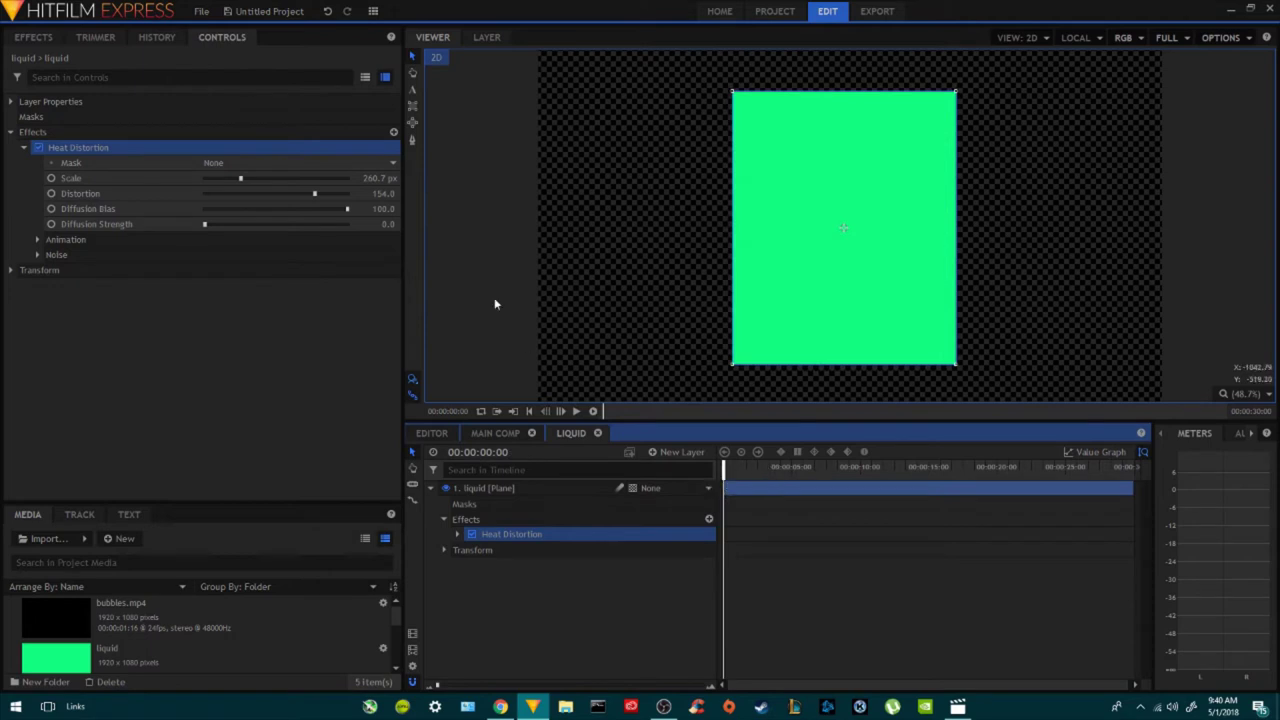
# Draw a rectangular mask wider than the plane with its lower edge just above the plane's bottom, and preview the wavy edge.
pyautogui.click(418, 106)
pyautogui.moveTo(655, 76); pyautogui.dragTo(1083, 336)
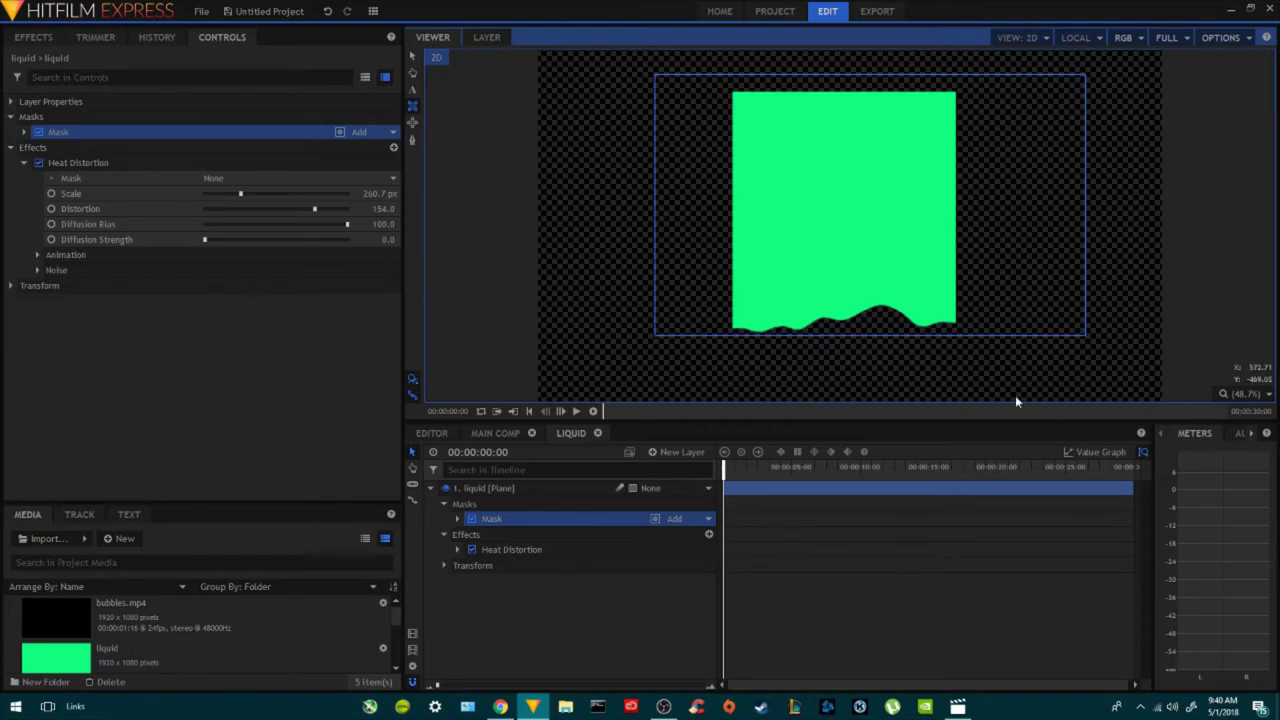
pyautogui.press('space')
pyautogui.press('space')
pyautogui.moveTo(742, 474); pyautogui.dragTo(725, 474)
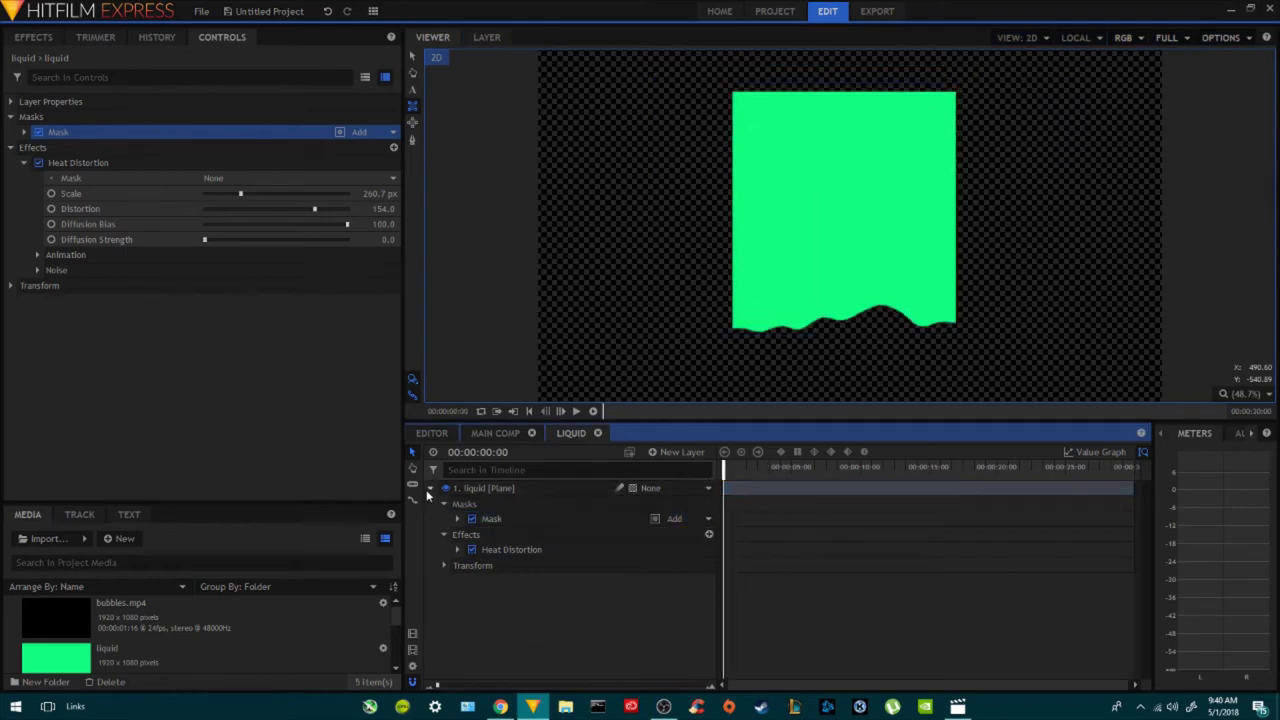
# Expand the Heat Distortion effect's Animation settings to examine its wind and noise speed values.
pyautogui.click(22, 163)
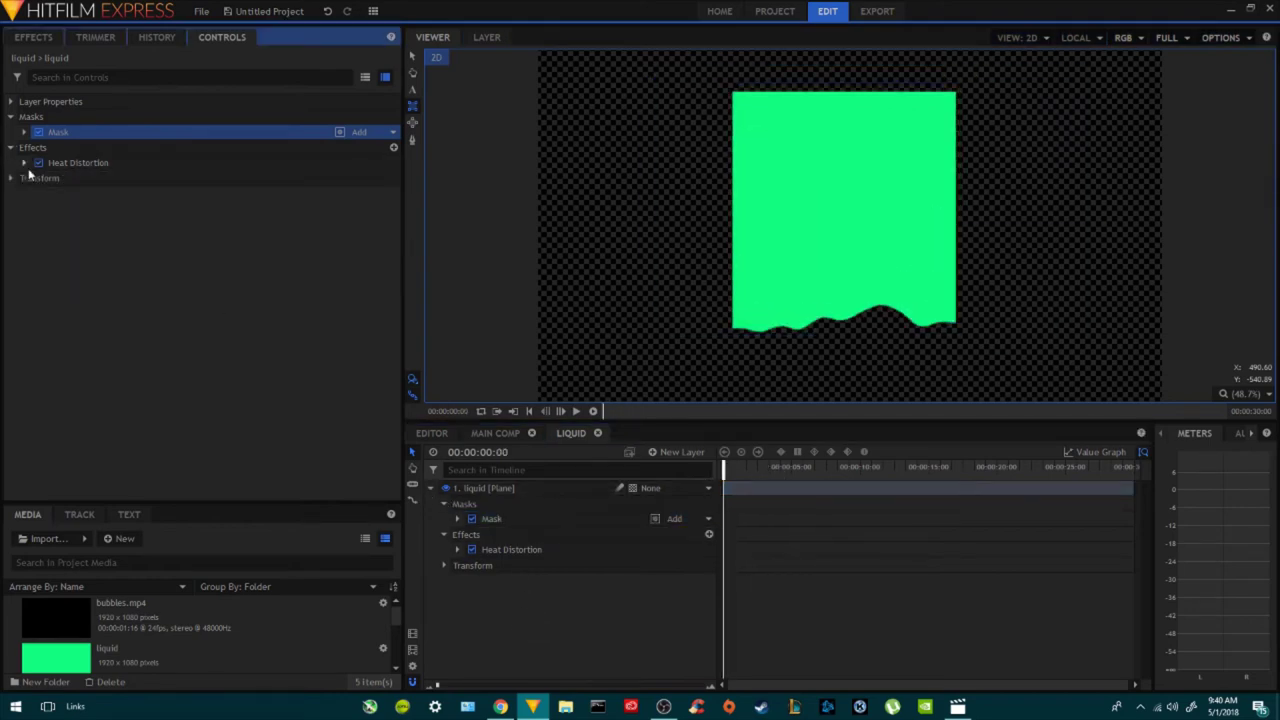
pyautogui.click(22, 163)
pyautogui.click(38, 255)
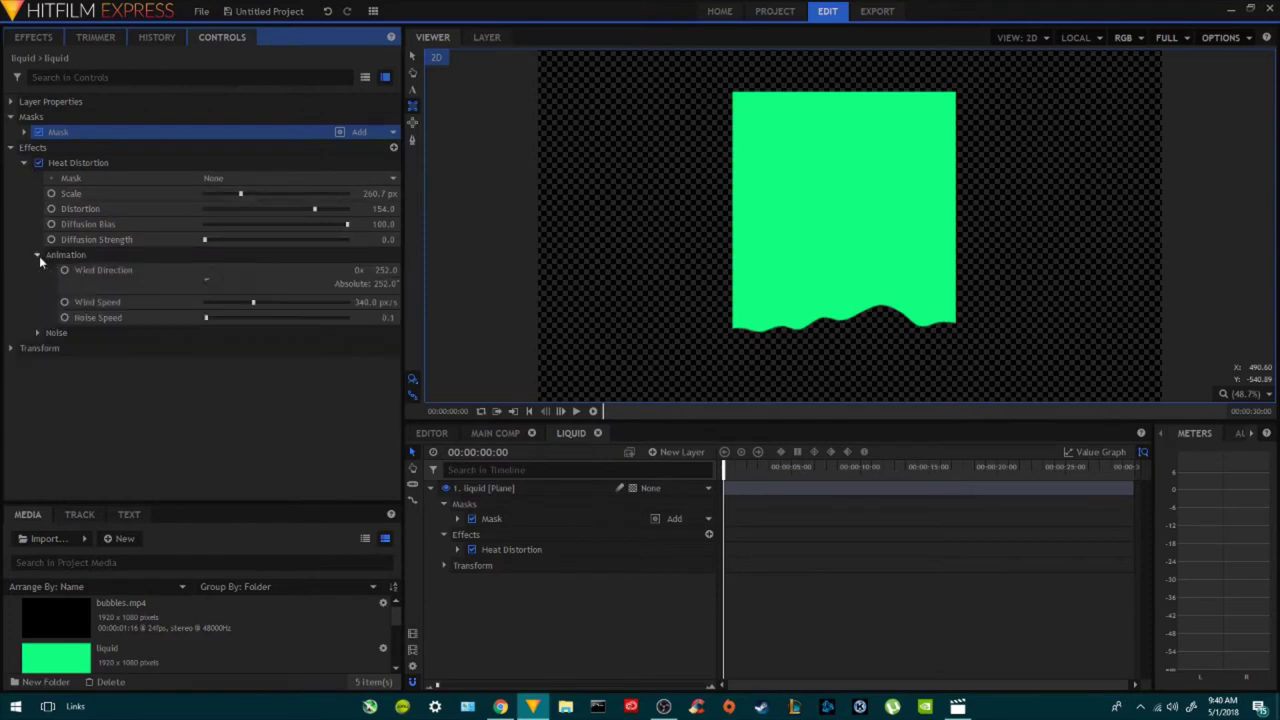
# Expand the Heat Distortion effect's Noise settings, including Transform, Axis Scale and Sub Settings, to examine their values.
pyautogui.click(38, 333)
pyautogui.click(49, 379)
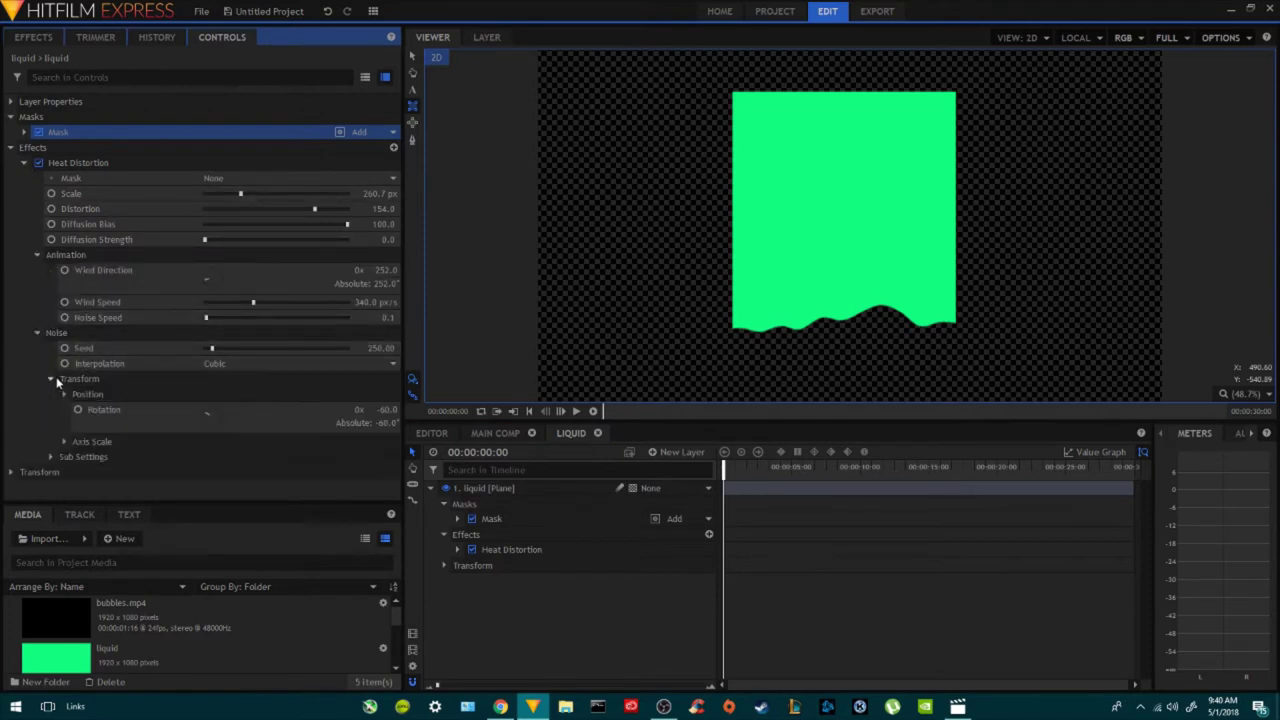
pyautogui.click(63, 441)
pyautogui.click(49, 488)
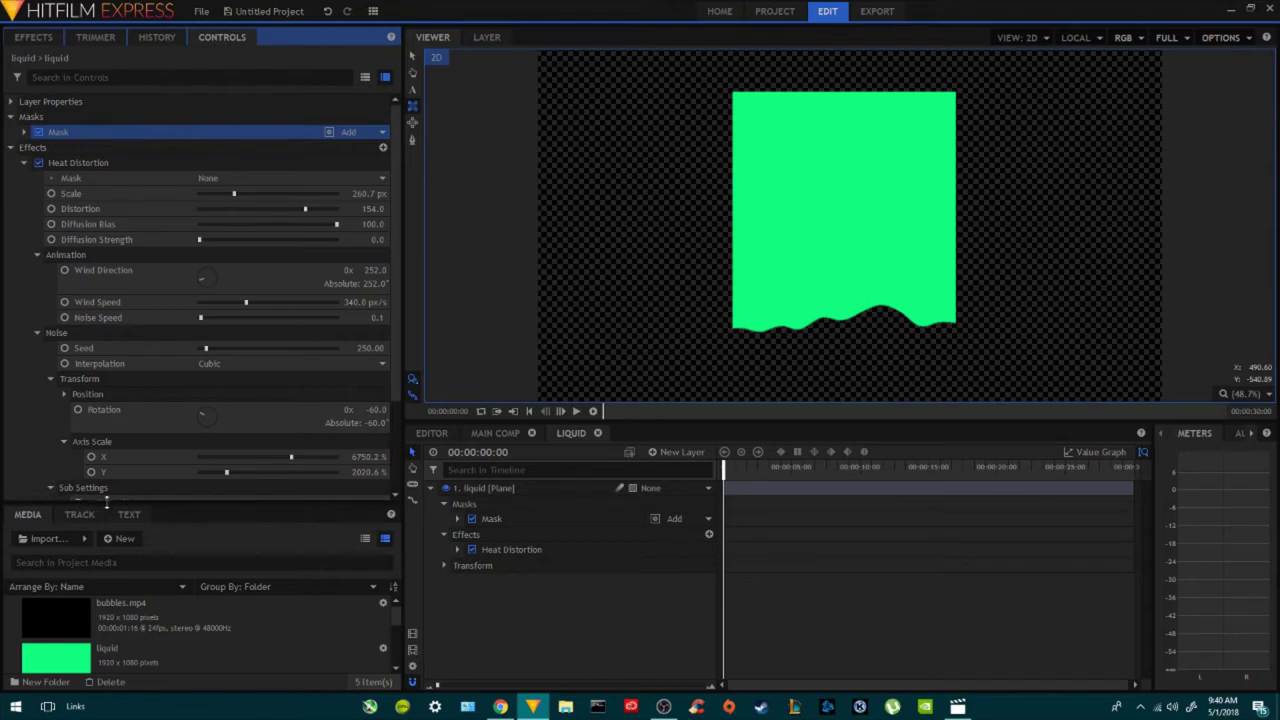
pyautogui.moveTo(199, 503); pyautogui.dragTo(211, 626)
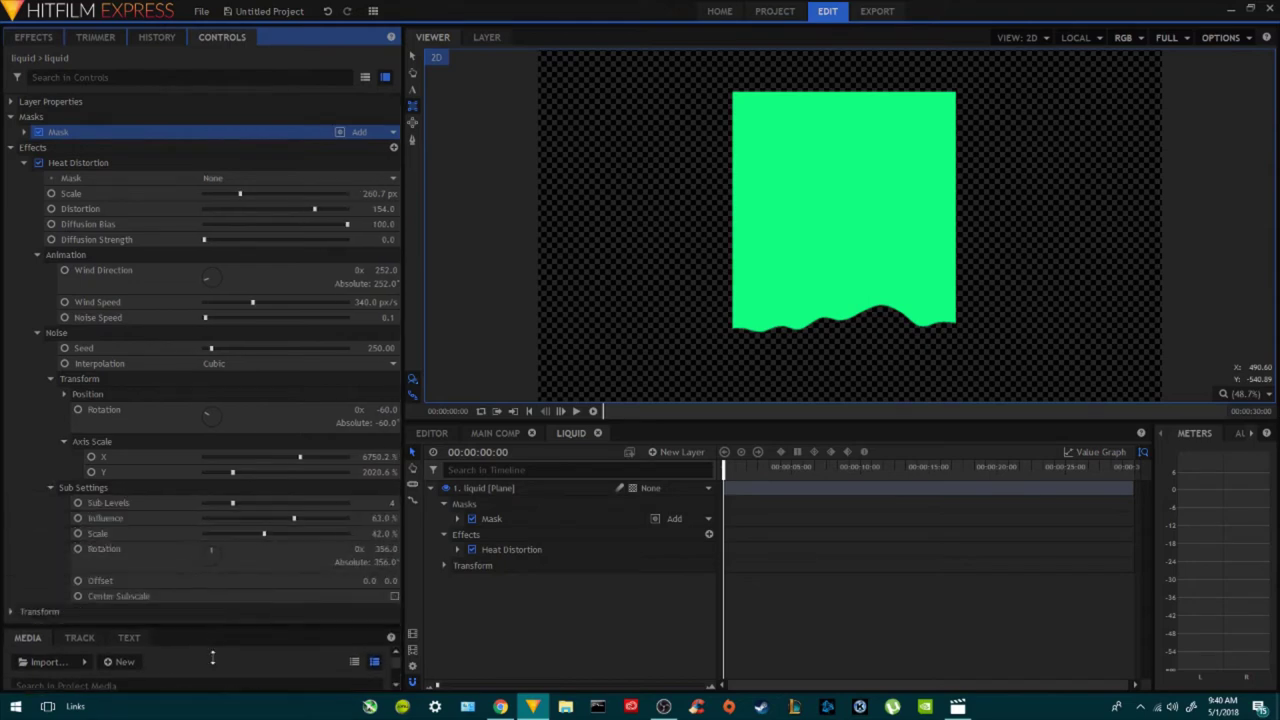
pyautogui.moveTo(407, 328); pyautogui.dragTo(456, 330)
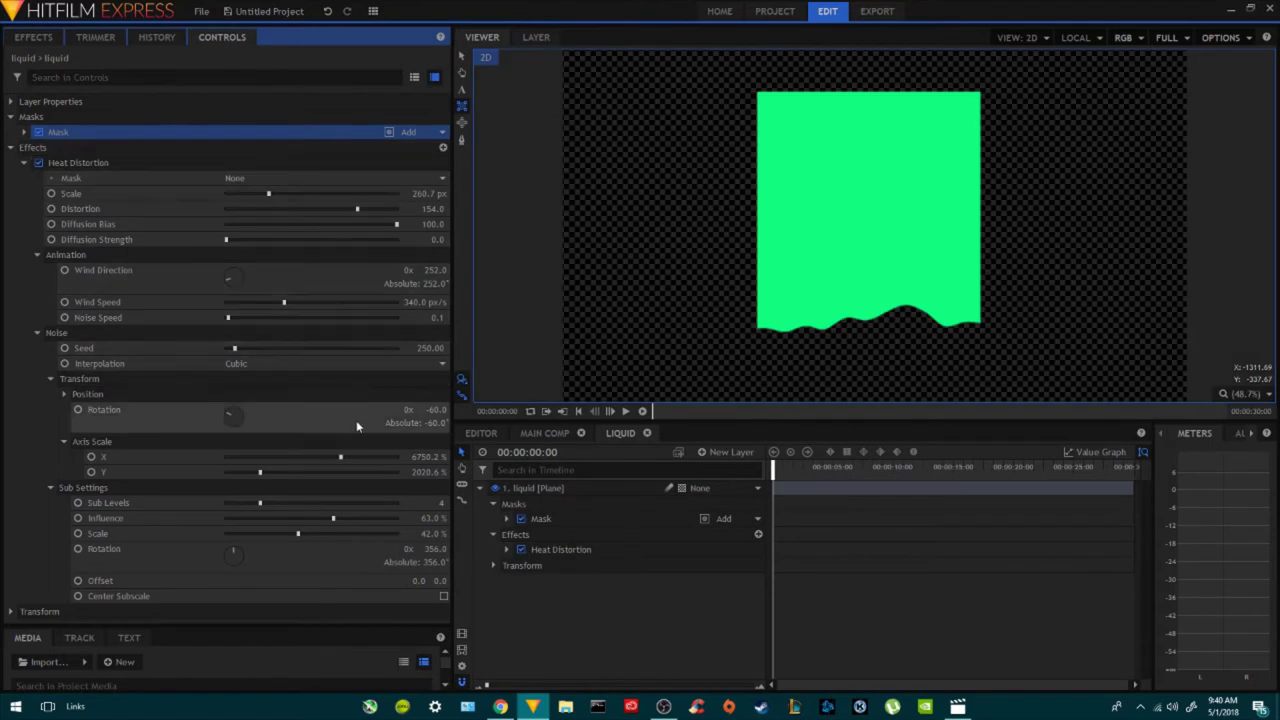
pyautogui.click(24, 163)
pyautogui.moveTo(449, 335); pyautogui.dragTo(347, 334)
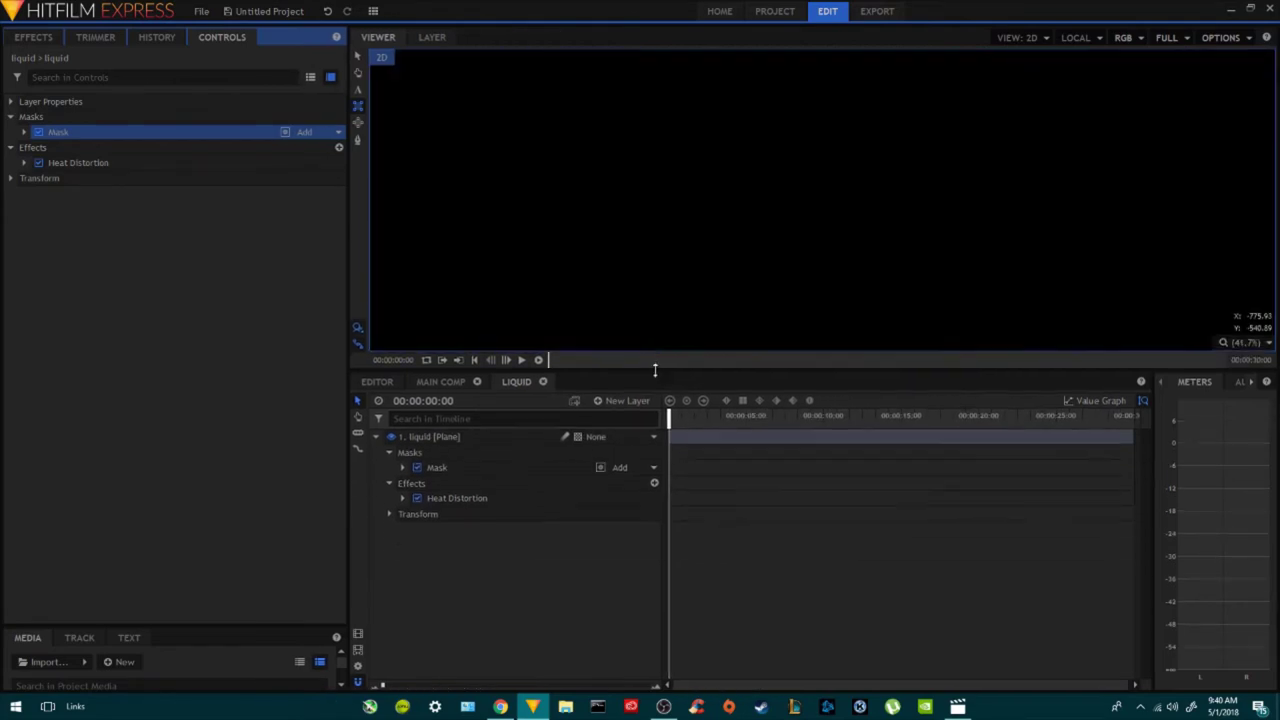
# Duplicate the Heat Distortion effect on the liquid plane and play back the stronger distortion.
pyautogui.click(83, 163)
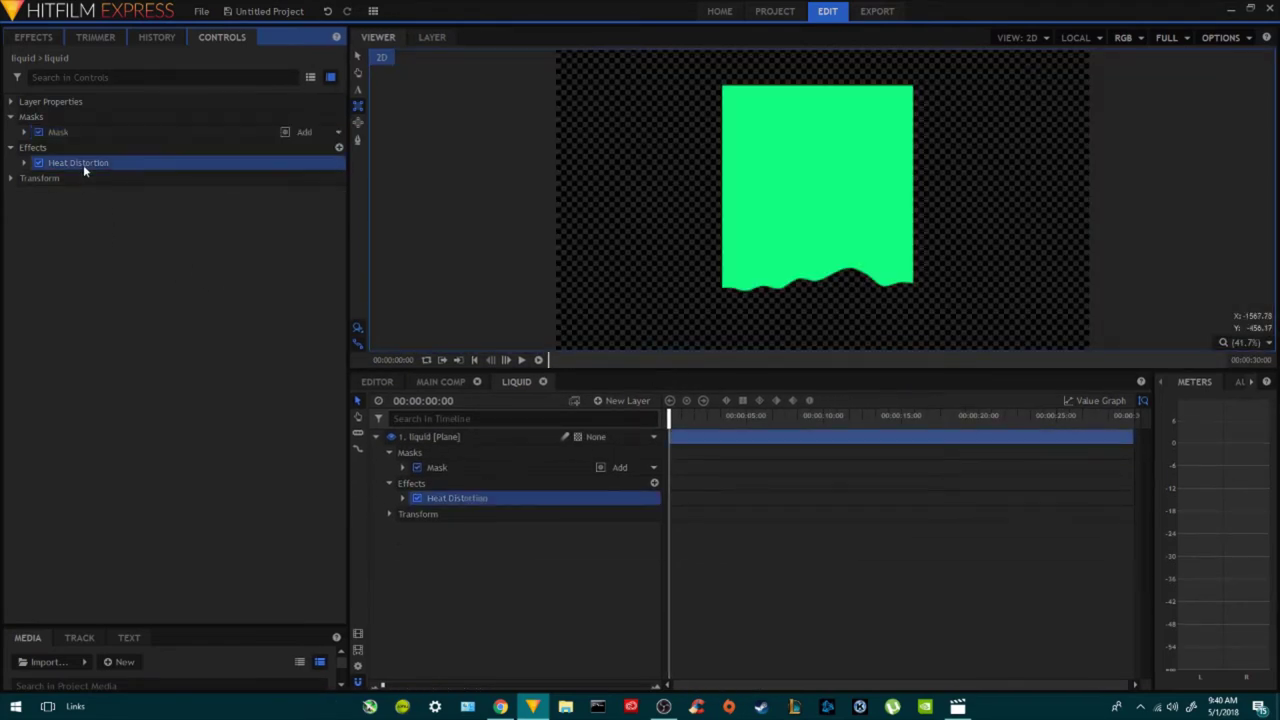
pyautogui.hotkey('ctrl', 'd')
pyautogui.press('space')
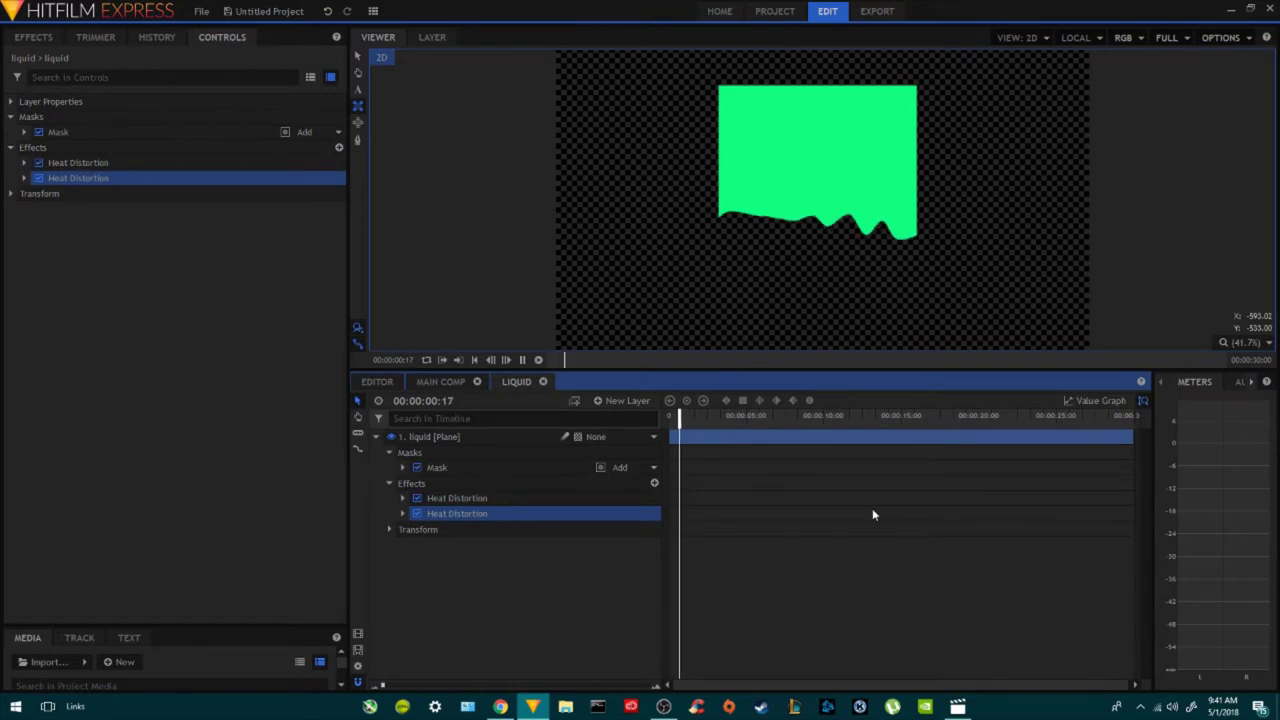
# Open the main comp and preview the matted logo reveal from the beginning of the timeline.
pyautogui.click(440, 381)
pyautogui.moveTo(765, 416); pyautogui.dragTo(636, 419)
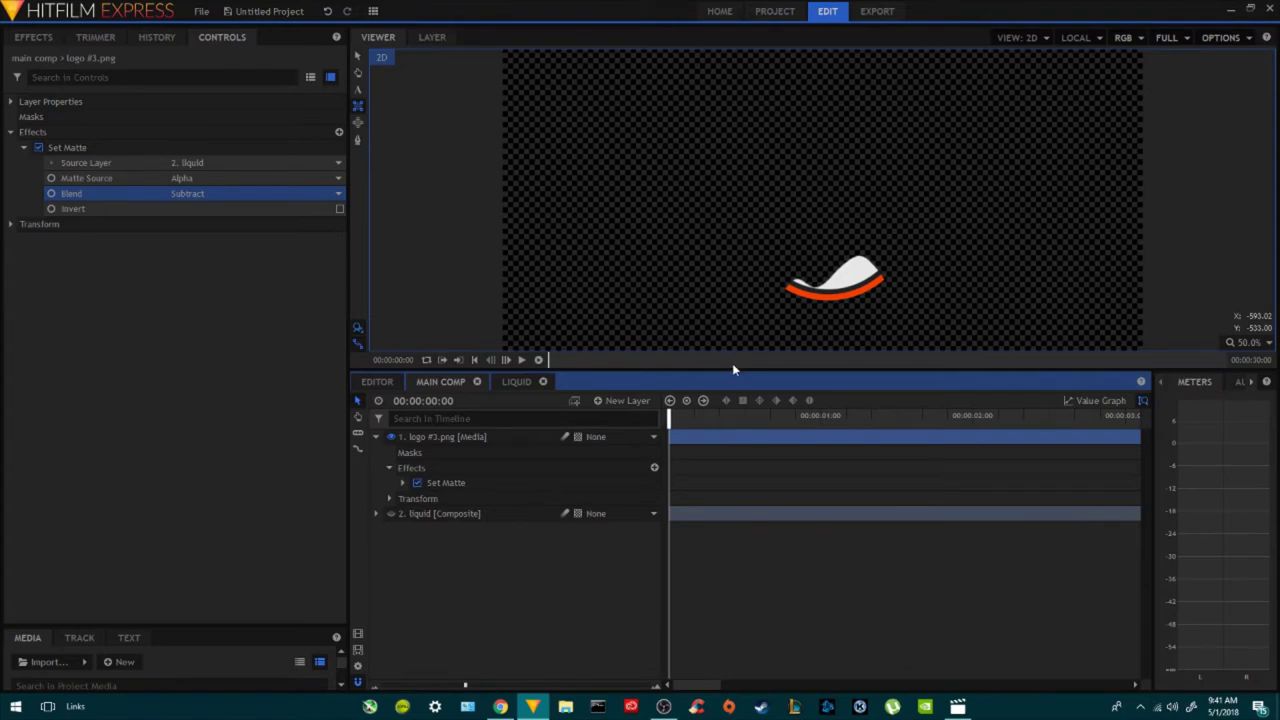
pyautogui.moveTo(731, 368); pyautogui.dragTo(729, 437)
pyautogui.press('space')
pyautogui.press('space')
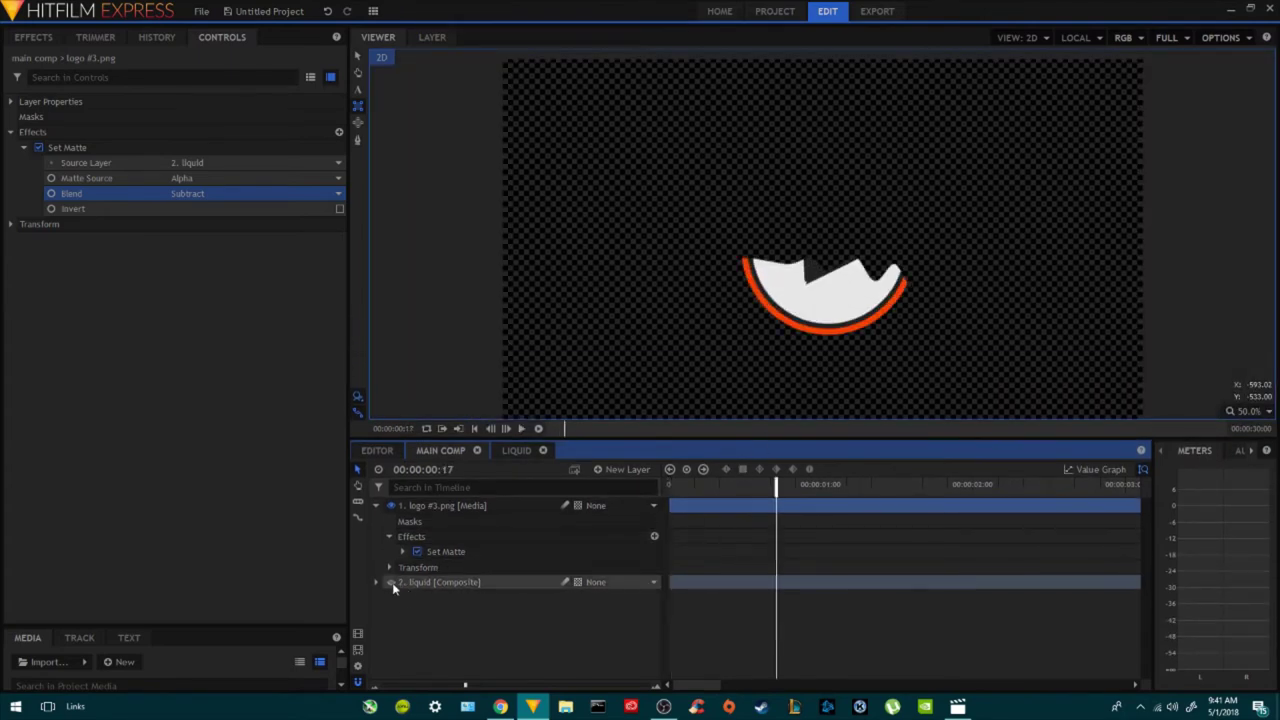
# At the first frame, show the liquid layer as a guide, move the logo up until the liquid fully covers it, hide the liquid again and preview.
pyautogui.click(392, 582)
pyautogui.click(447, 505)
pyautogui.press('Home')
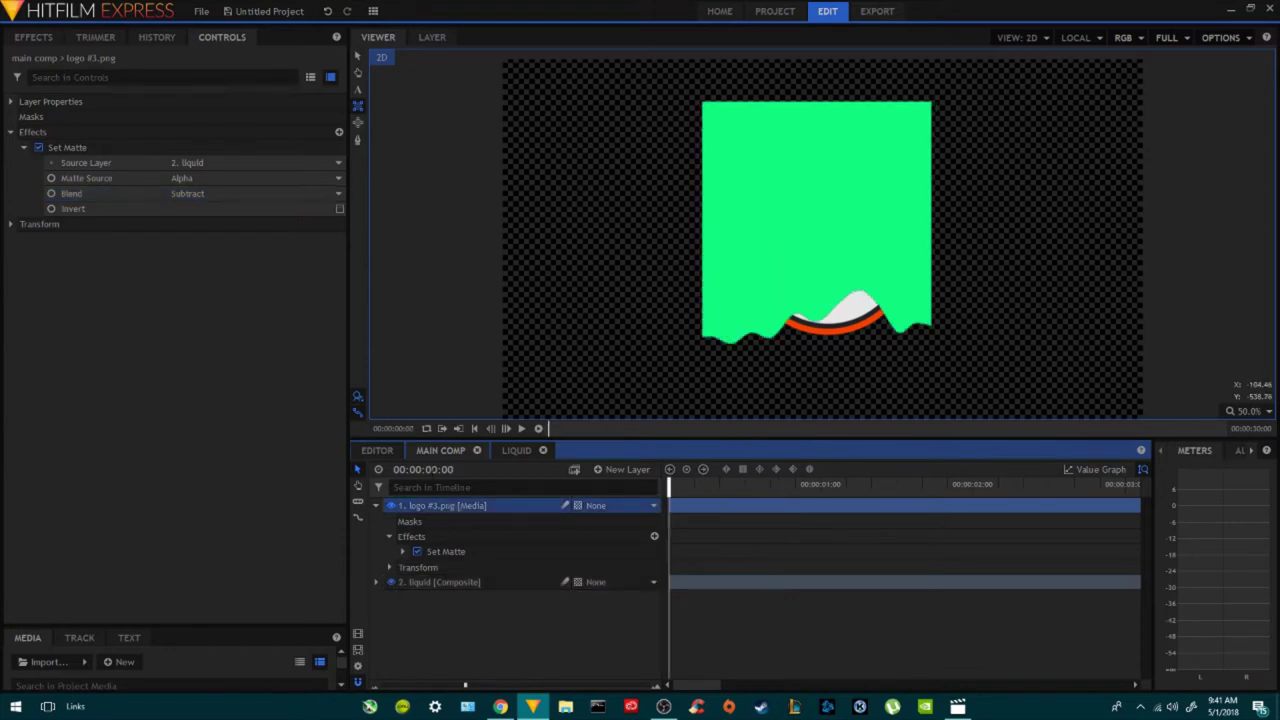
pyautogui.click(360, 54)
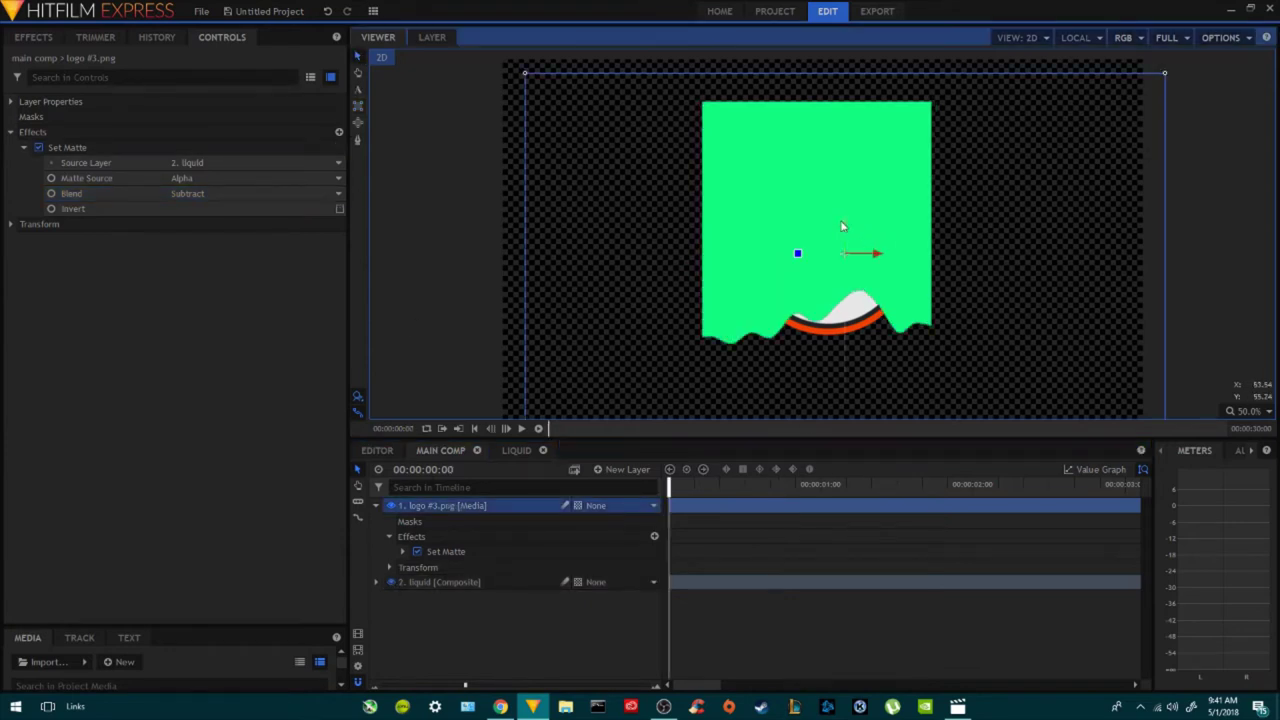
pyautogui.moveTo(846, 225); pyautogui.dragTo(849, 189)
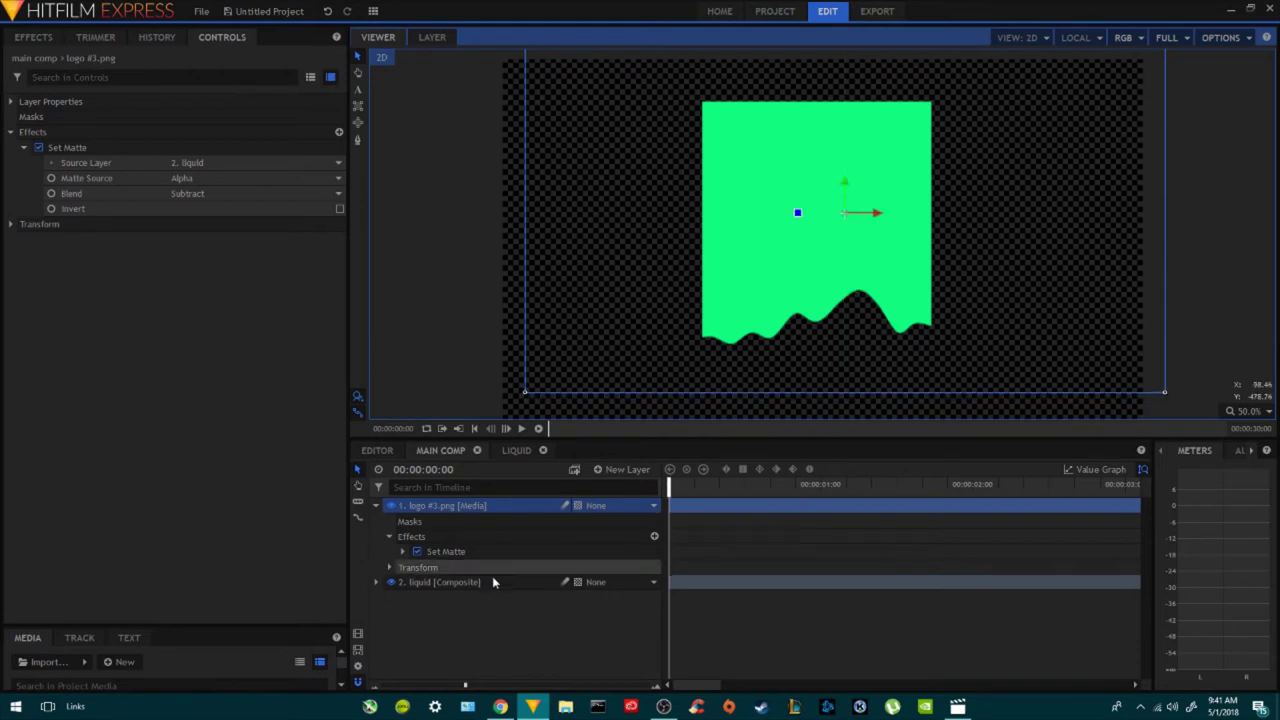
pyautogui.click(391, 582)
pyautogui.press('space')
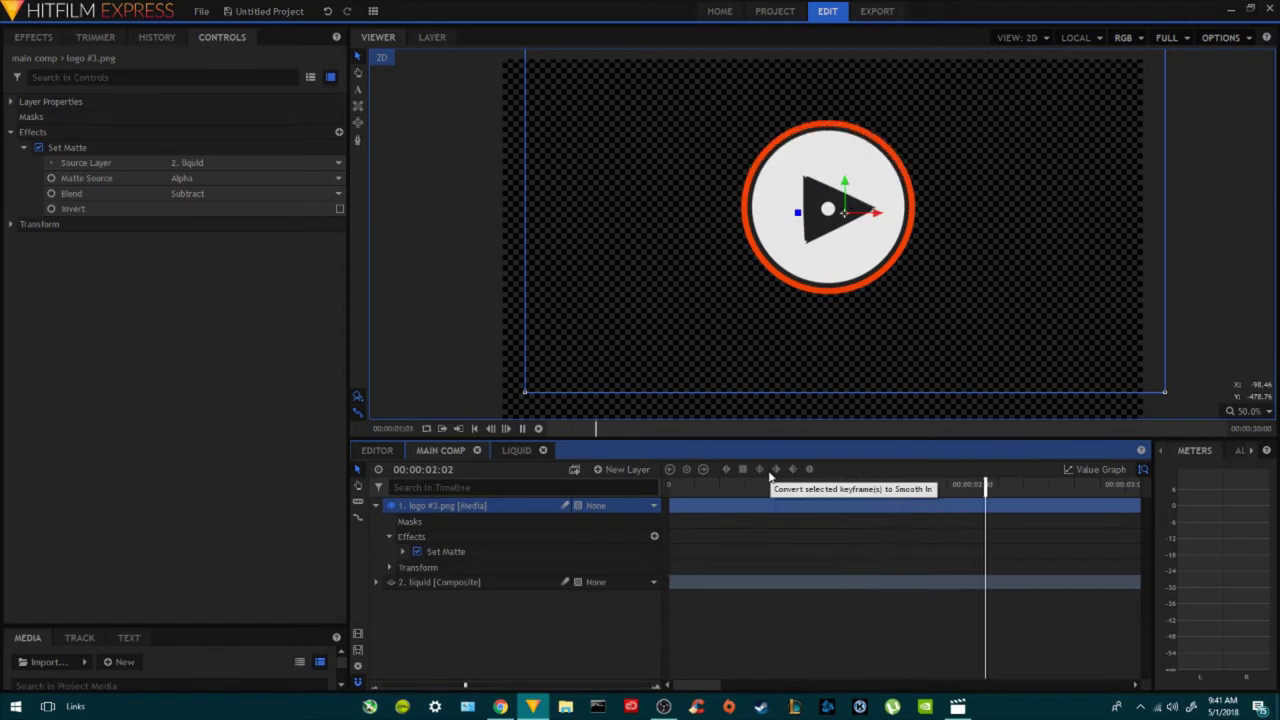
pyautogui.moveTo(704, 494); pyautogui.dragTo(675, 494)
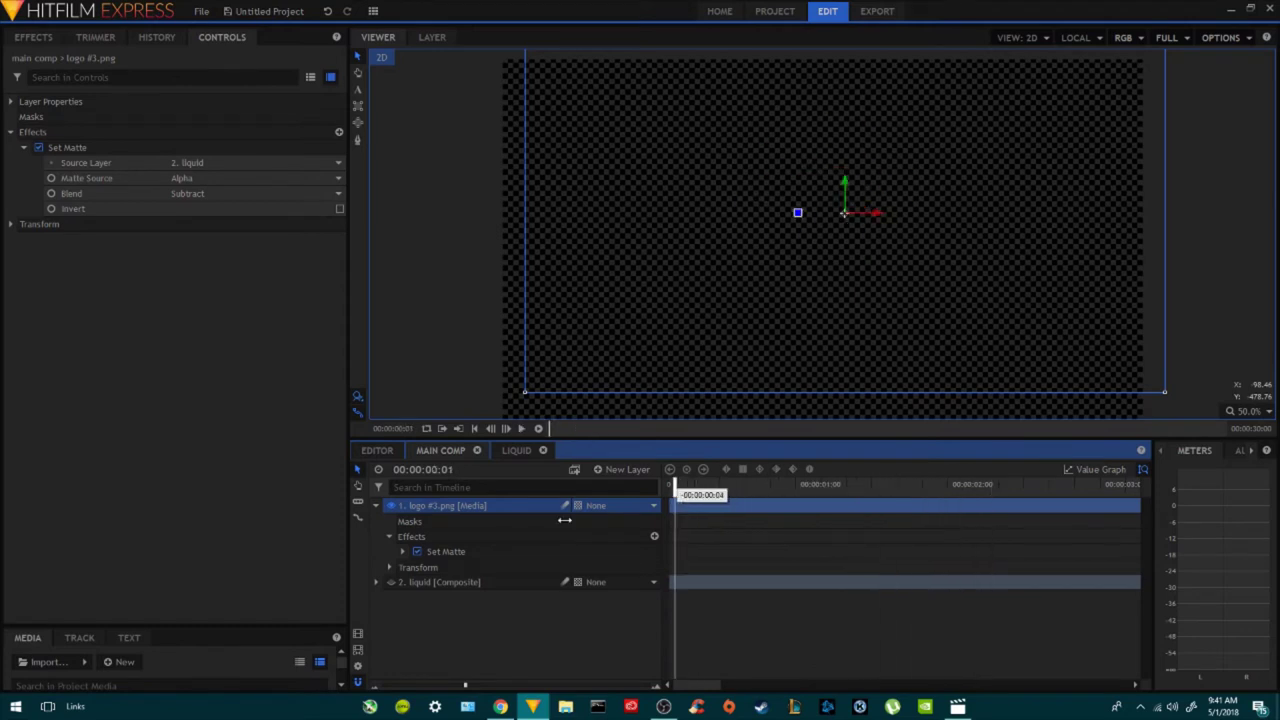
# Combine the logo and liquid layers into a new composite shot named "main logo".
pyautogui.click(376, 506)
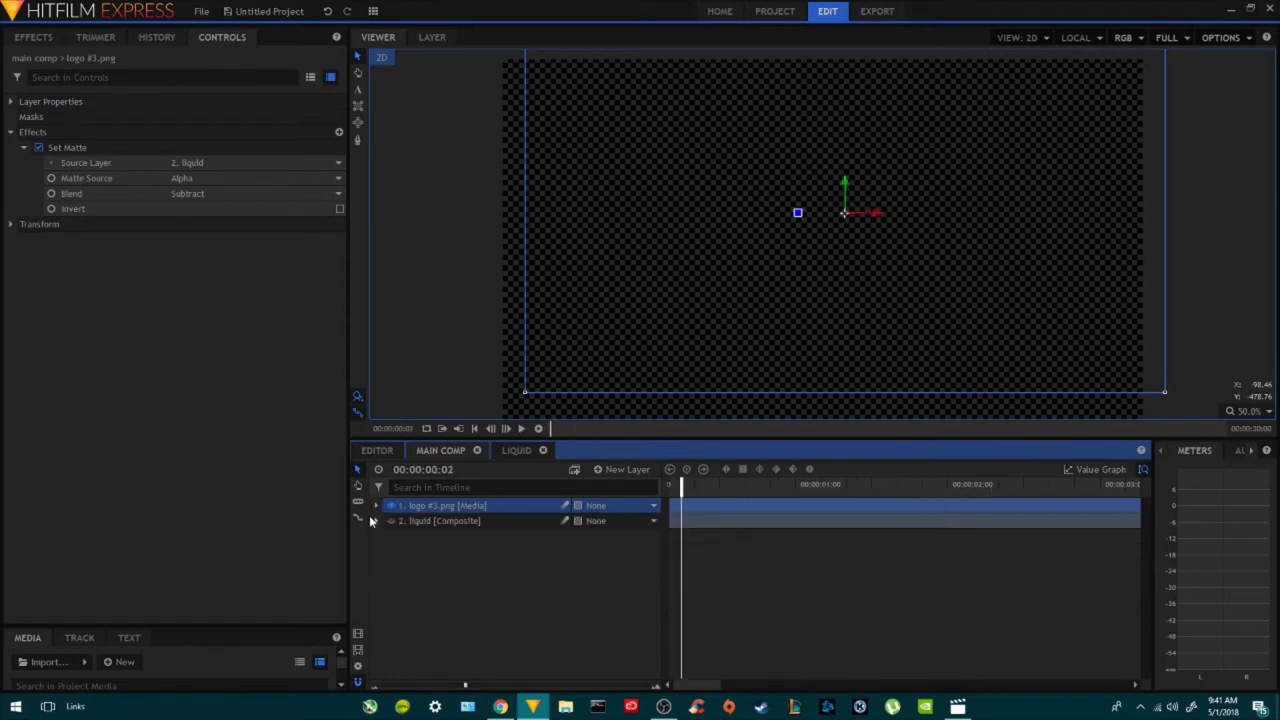
pyautogui.keyDown('ctrl'); pyautogui.click(460, 519); pyautogui.keyUp('ctrl')
pyautogui.rightClick(461, 519)
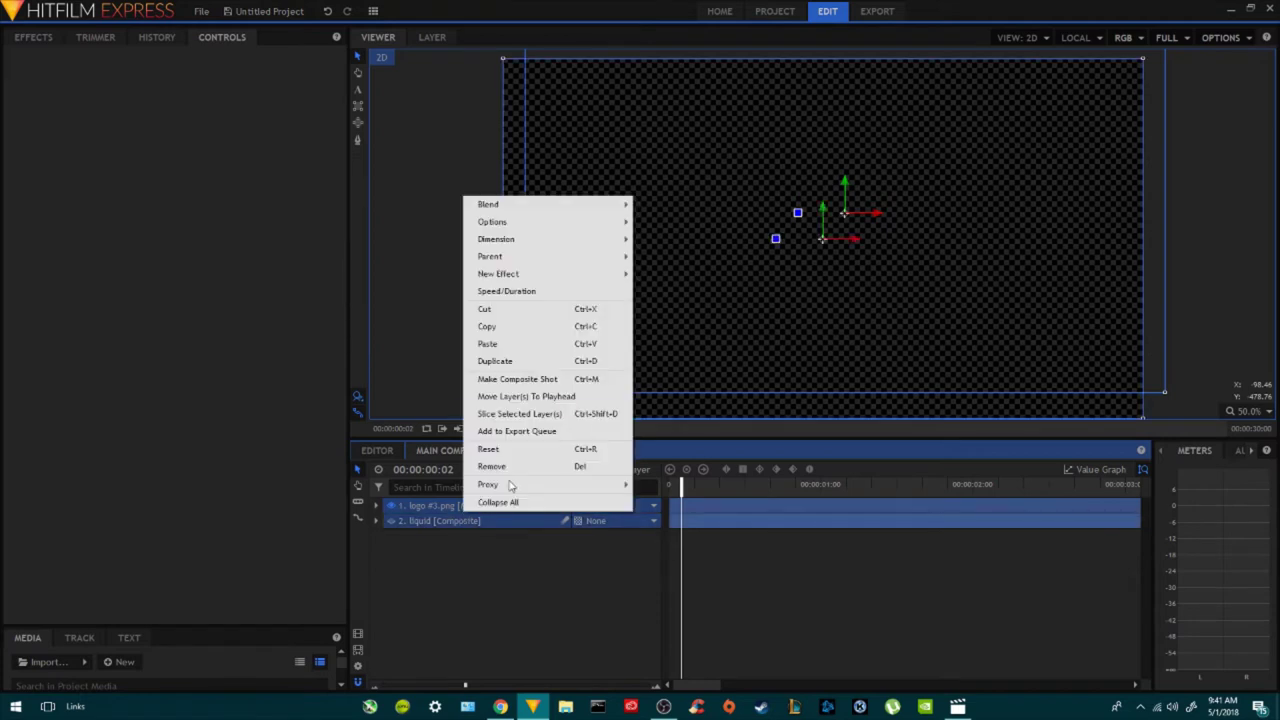
pyautogui.click(527, 381)
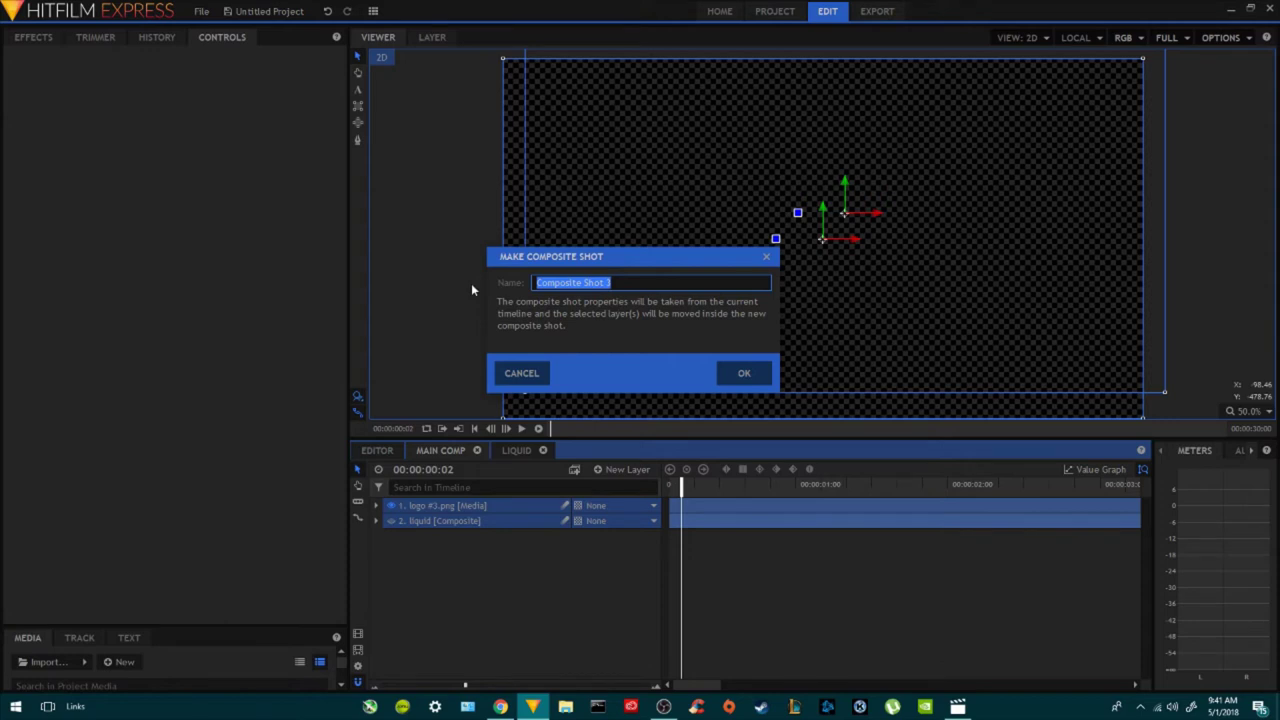
pyautogui.write('main logo')
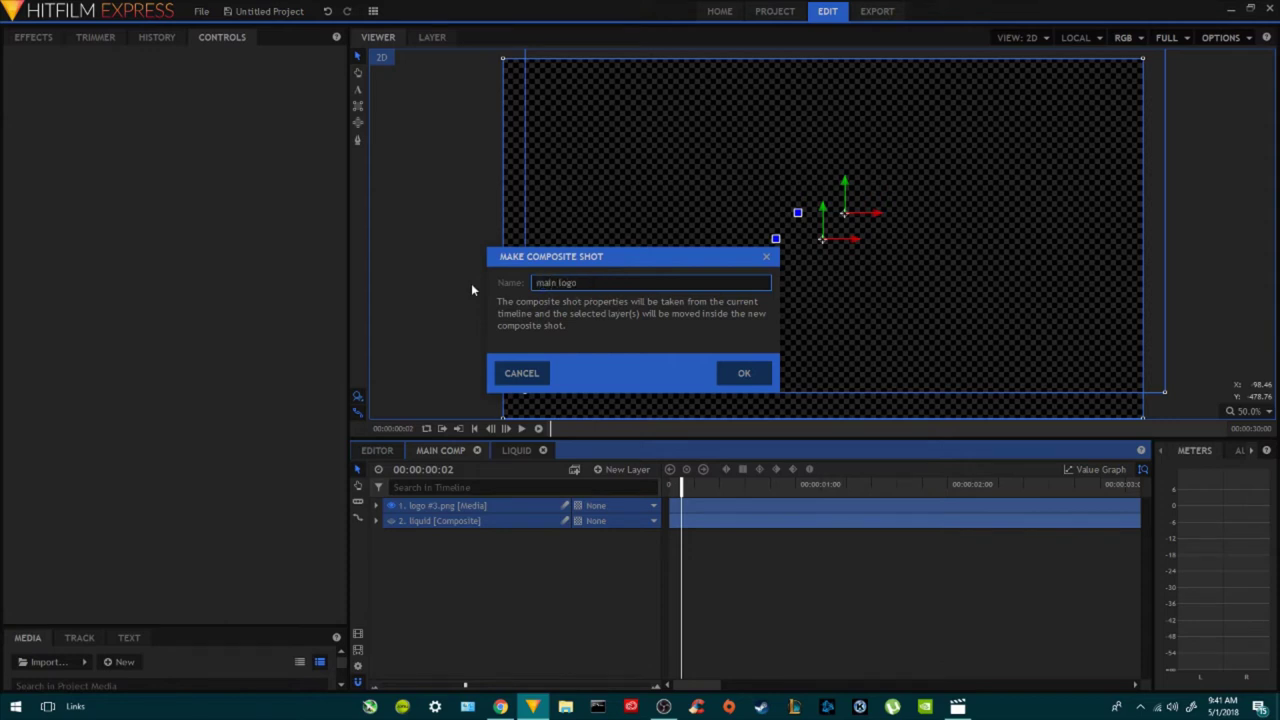
pyautogui.click(738, 375)
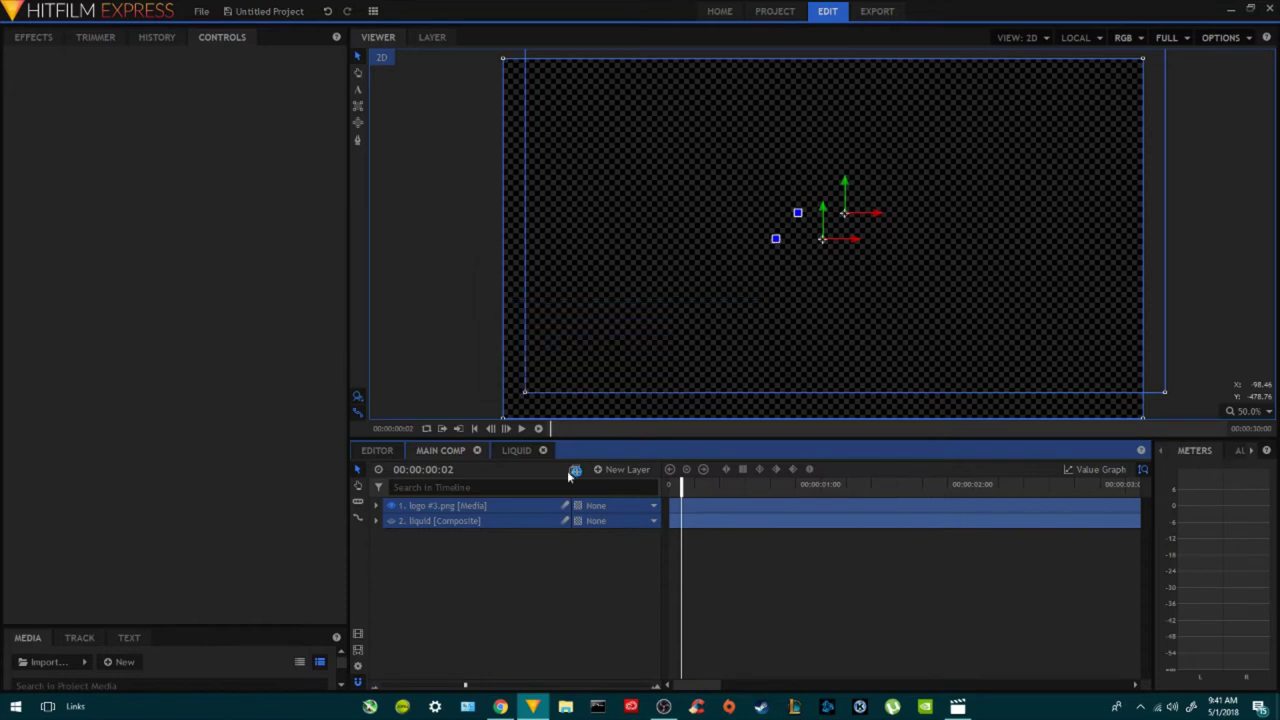
# Add the main logo composite shot to the export queue and set its preset to Vimeo 1080p HD.
pyautogui.moveTo(188, 627); pyautogui.dragTo(179, 355)
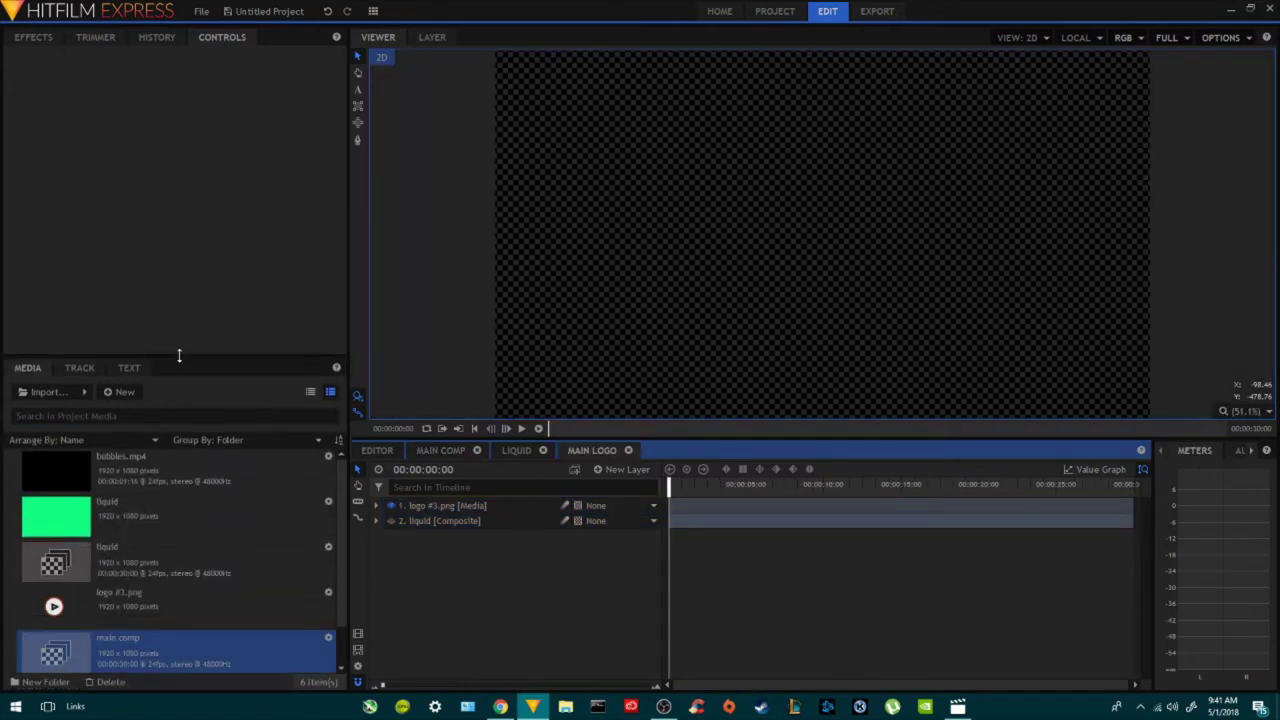
pyautogui.press('space')
pyautogui.press('space')
pyautogui.click(361, 634)
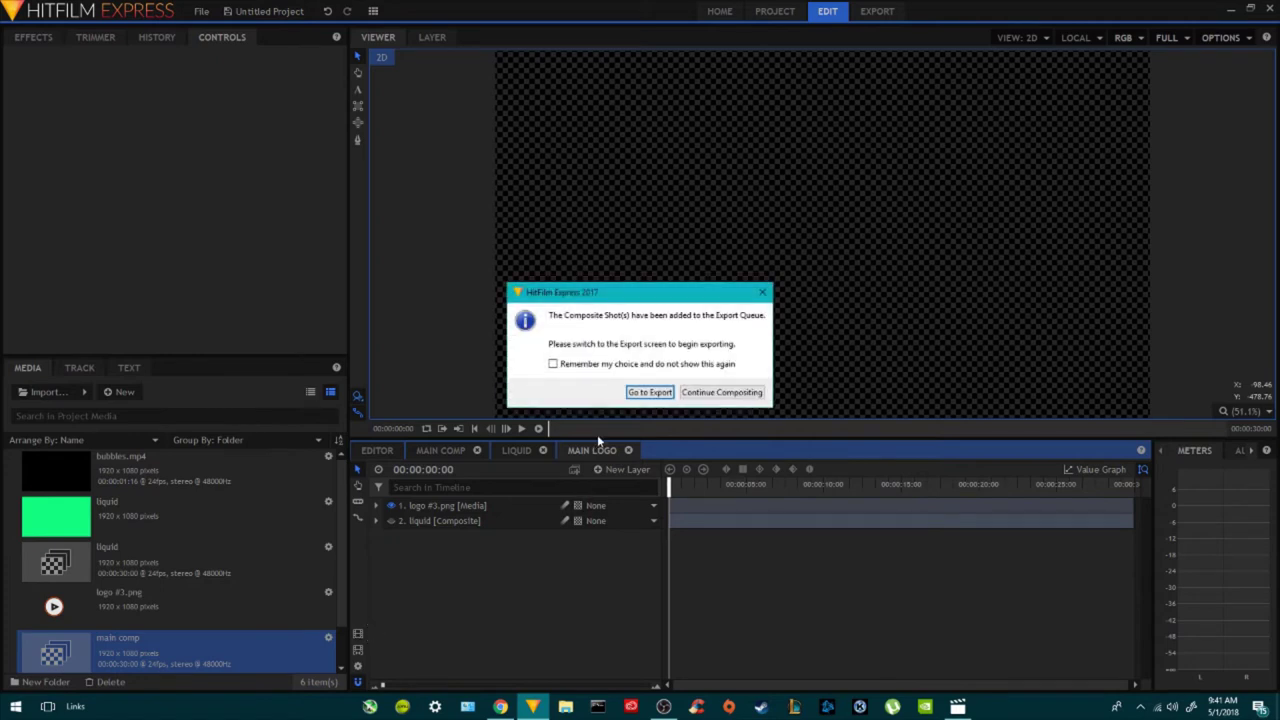
pyautogui.click(643, 392)
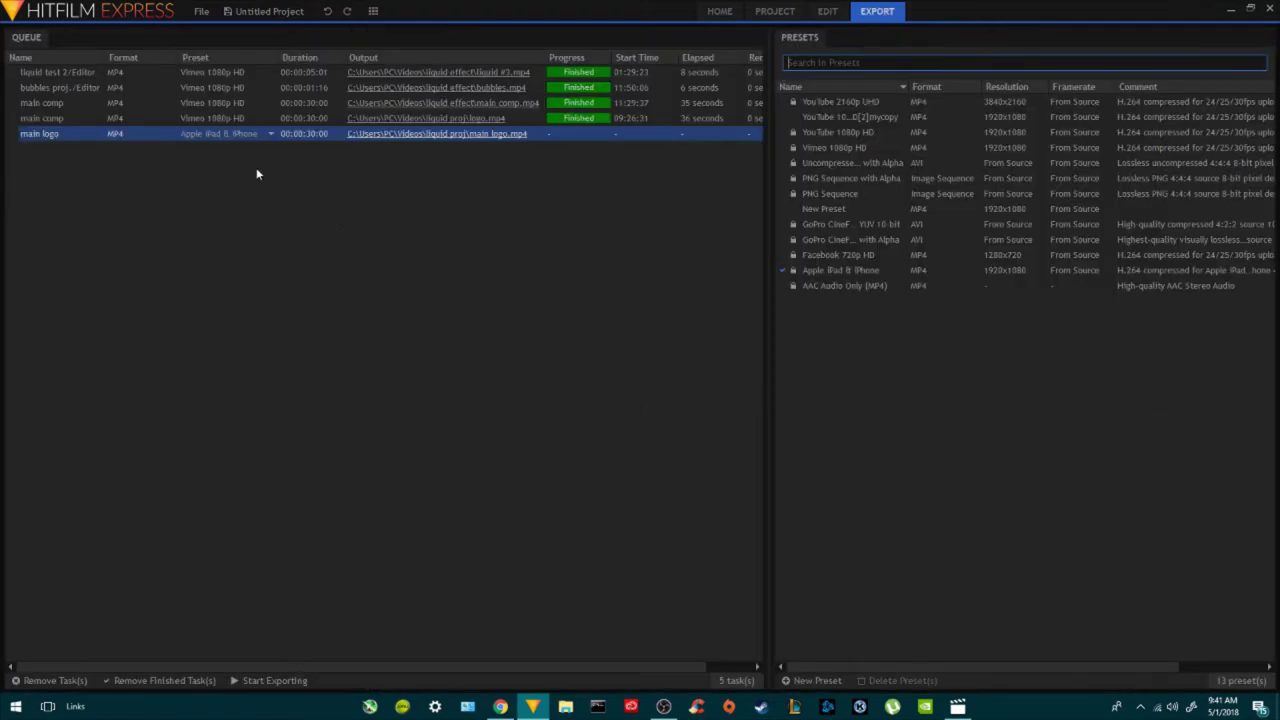
pyautogui.click(220, 138)
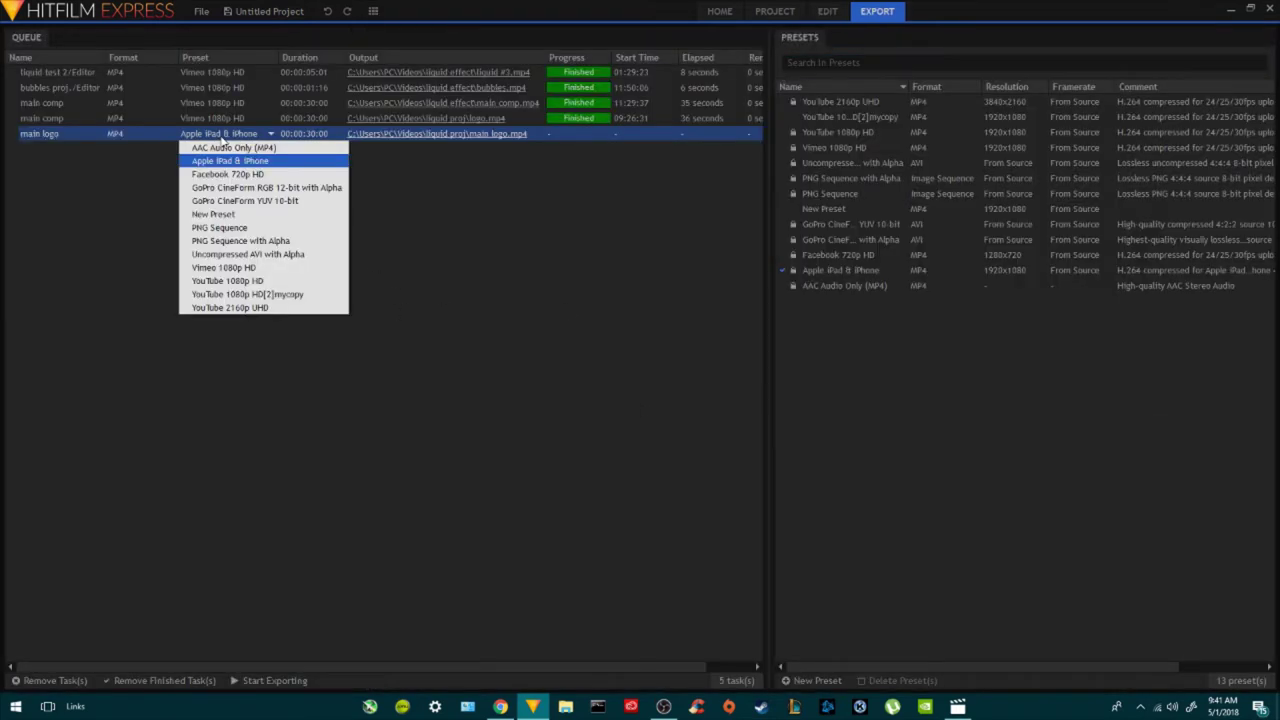
pyautogui.click(222, 268)
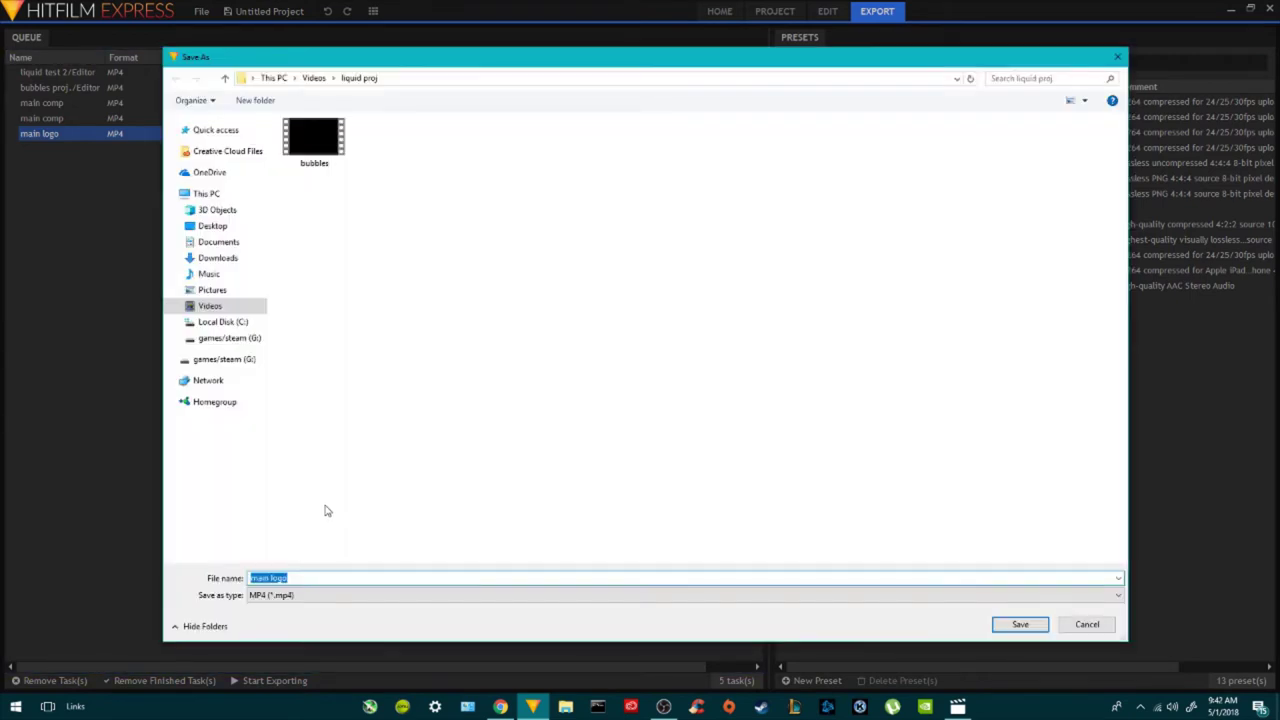
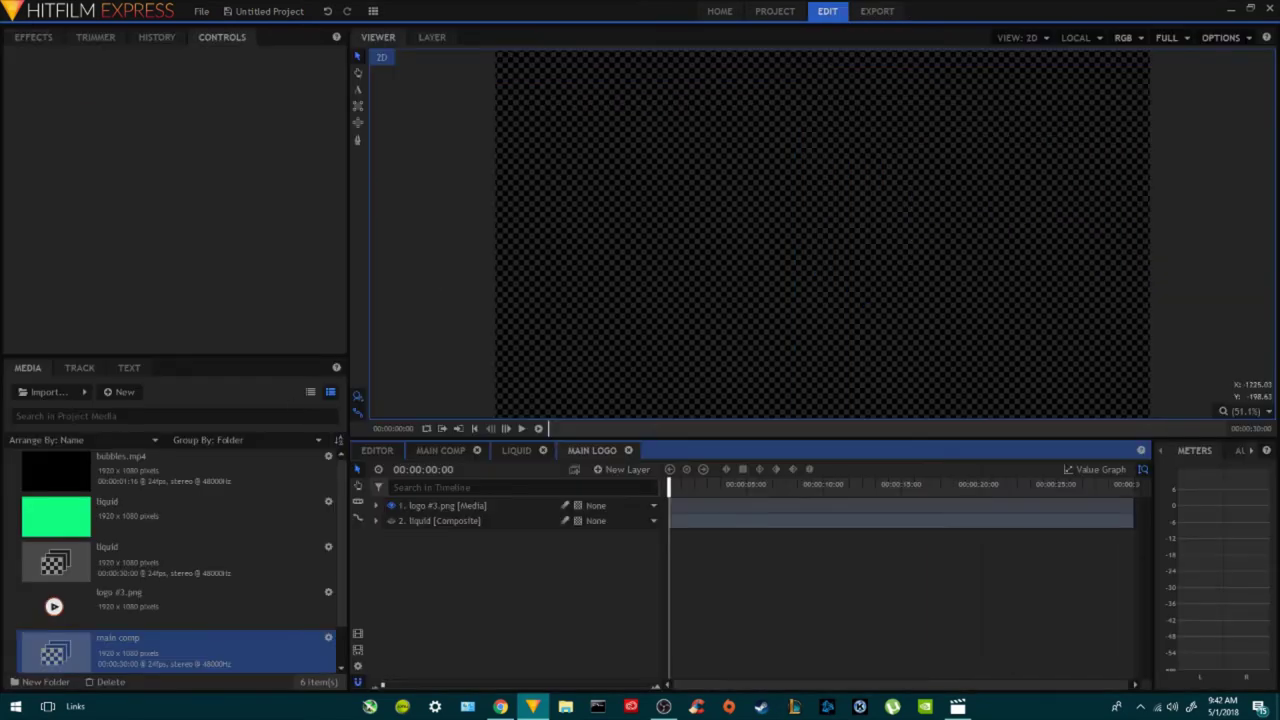
# Import the exported "main logo" video from the liquid proj folder into the project media.
pyautogui.moveTo(637, 437); pyautogui.dragTo(642, 338)
pyautogui.click(58, 392)
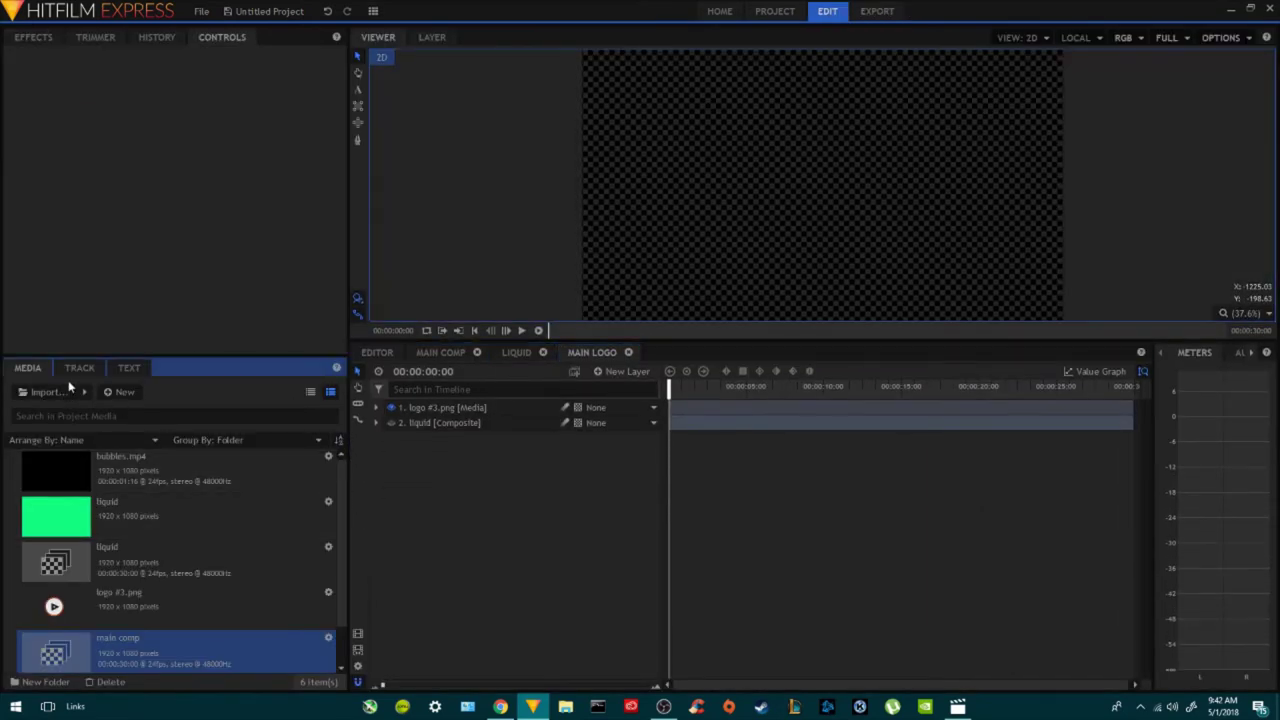
pyautogui.click(515, 148)
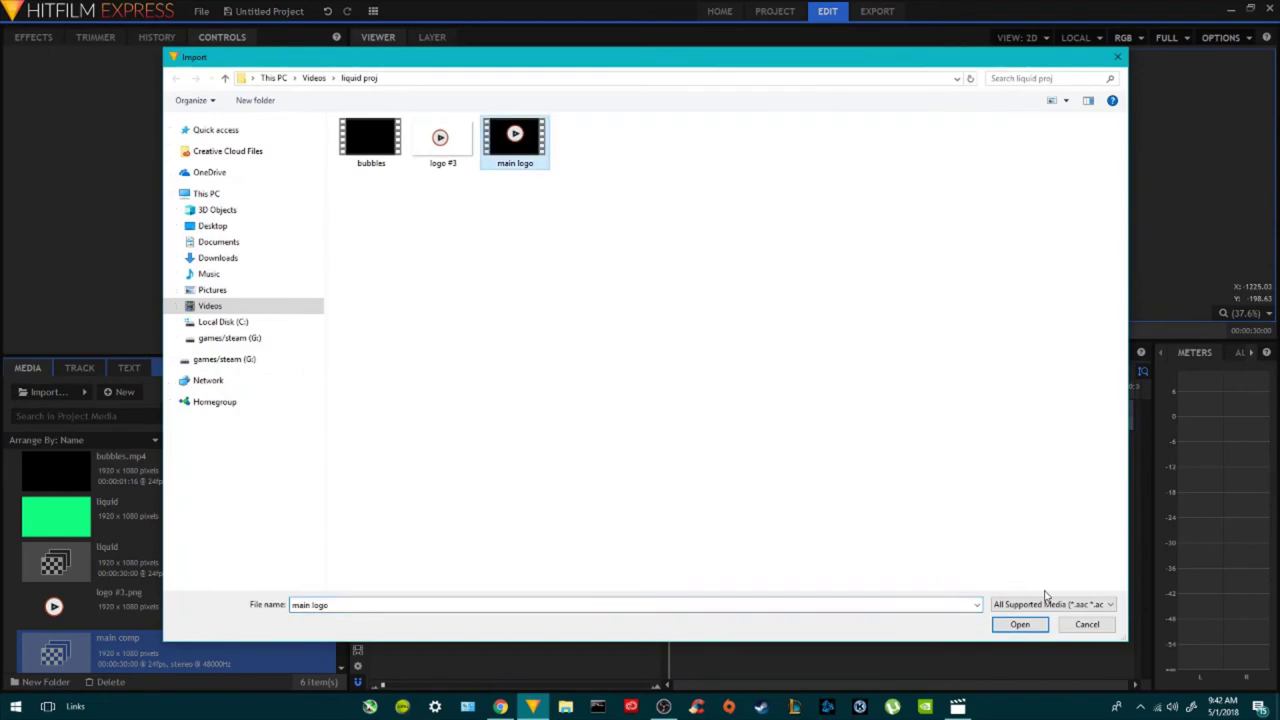
pyautogui.click(1017, 627)
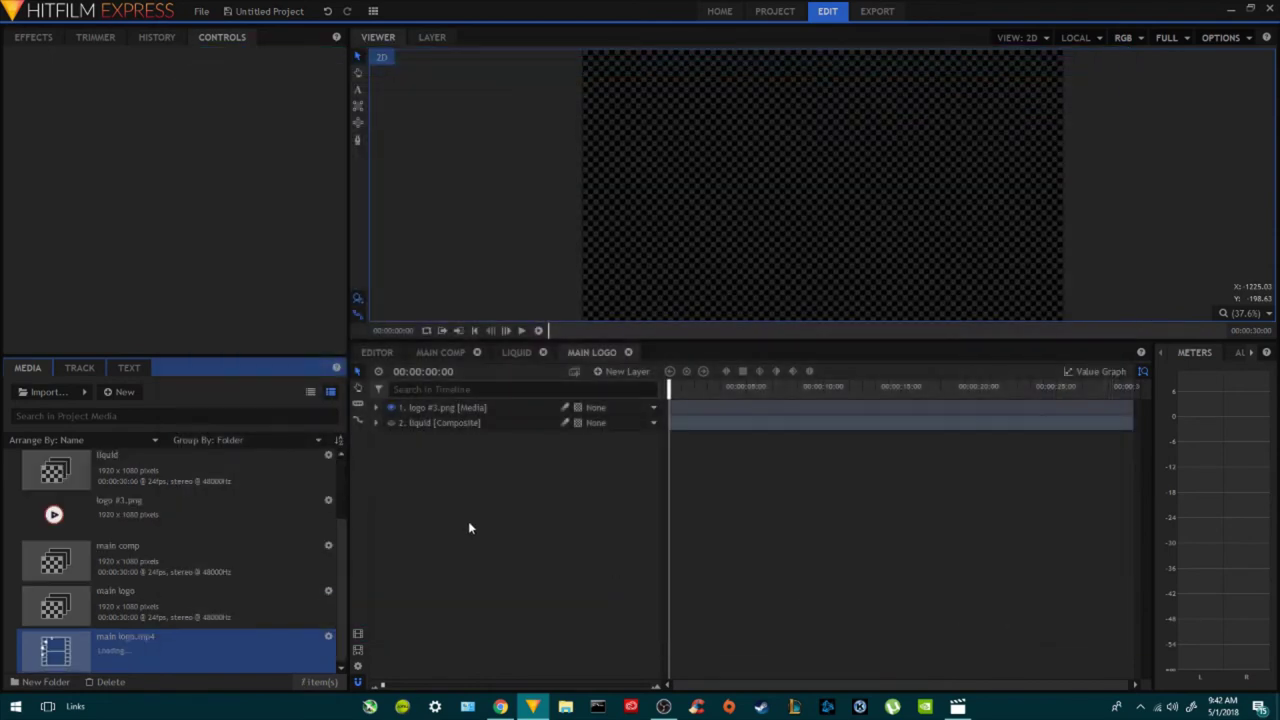
# Place main logo.mp4 below the main logo composite in the main comp and move the playhead to 00:00:01:02.
pyautogui.click(441, 353)
pyautogui.click(165, 636)
pyautogui.moveTo(165, 636); pyautogui.dragTo(443, 457)
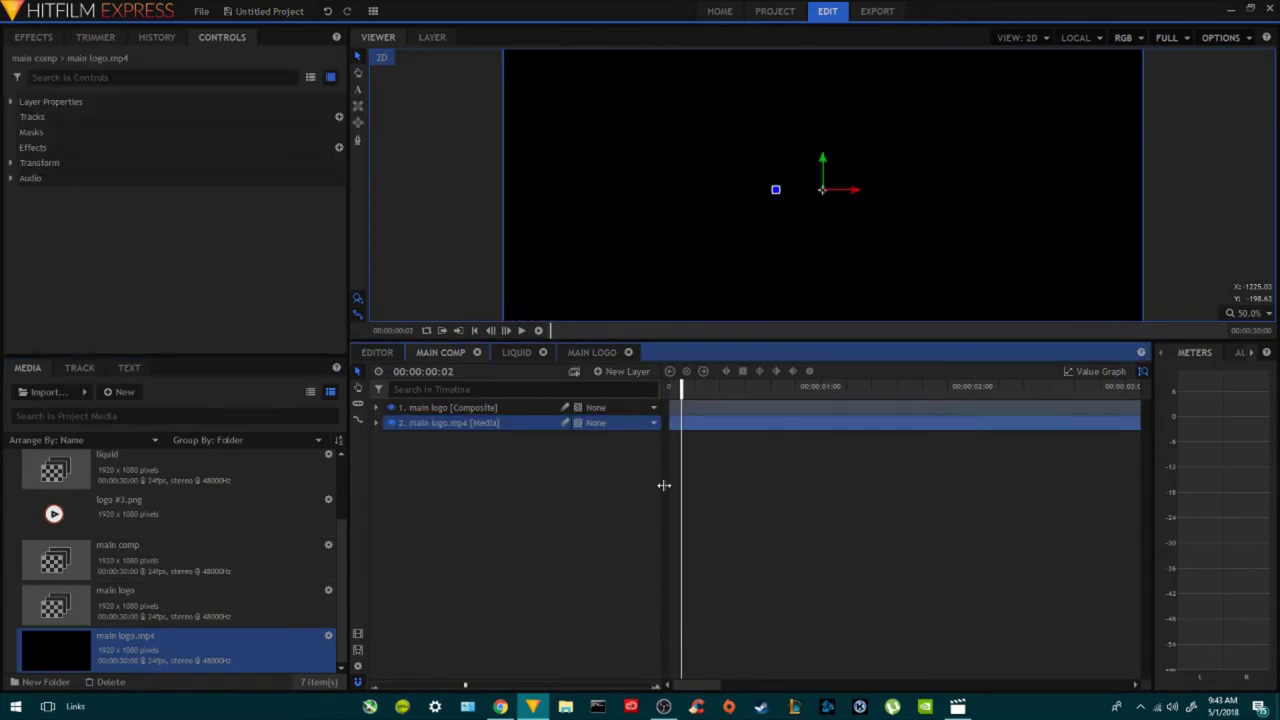
pyautogui.moveTo(684, 386); pyautogui.dragTo(833, 386)
pyautogui.moveTo(682, 341); pyautogui.dragTo(682, 434)
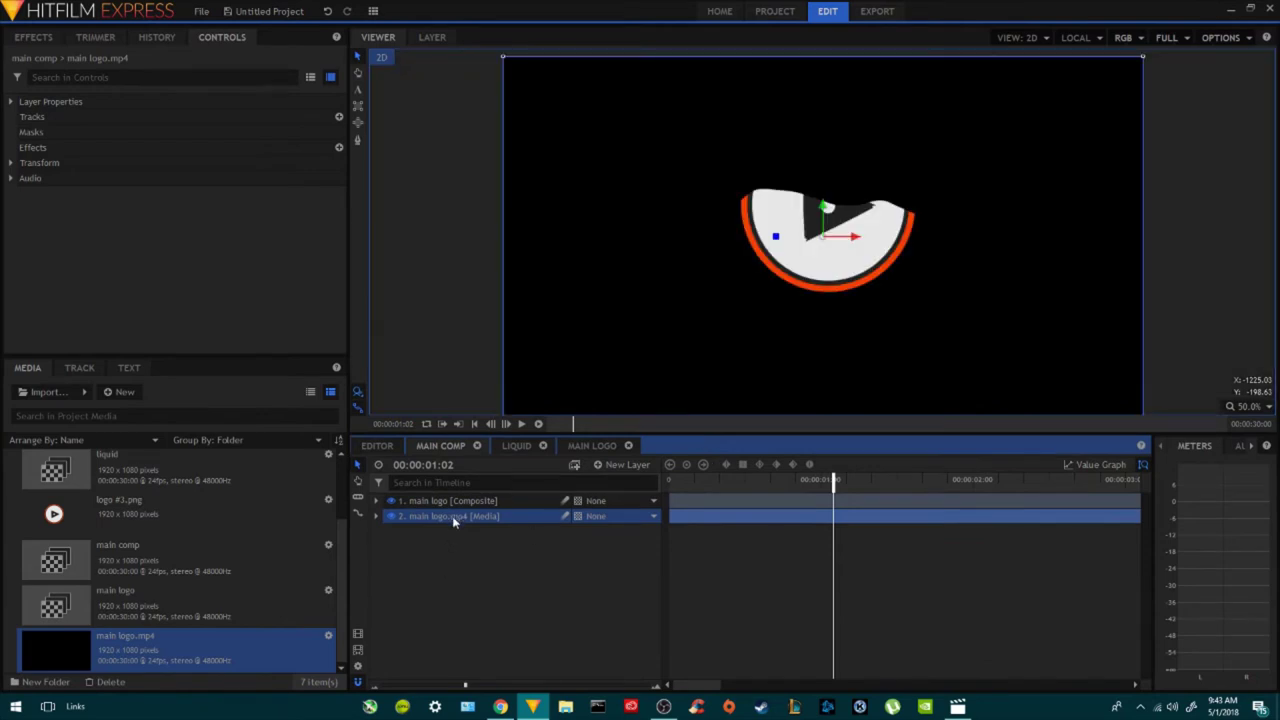
# Rename the main logo.mp4 layer as "blue".
pyautogui.click(421, 500)
pyautogui.click(426, 516)
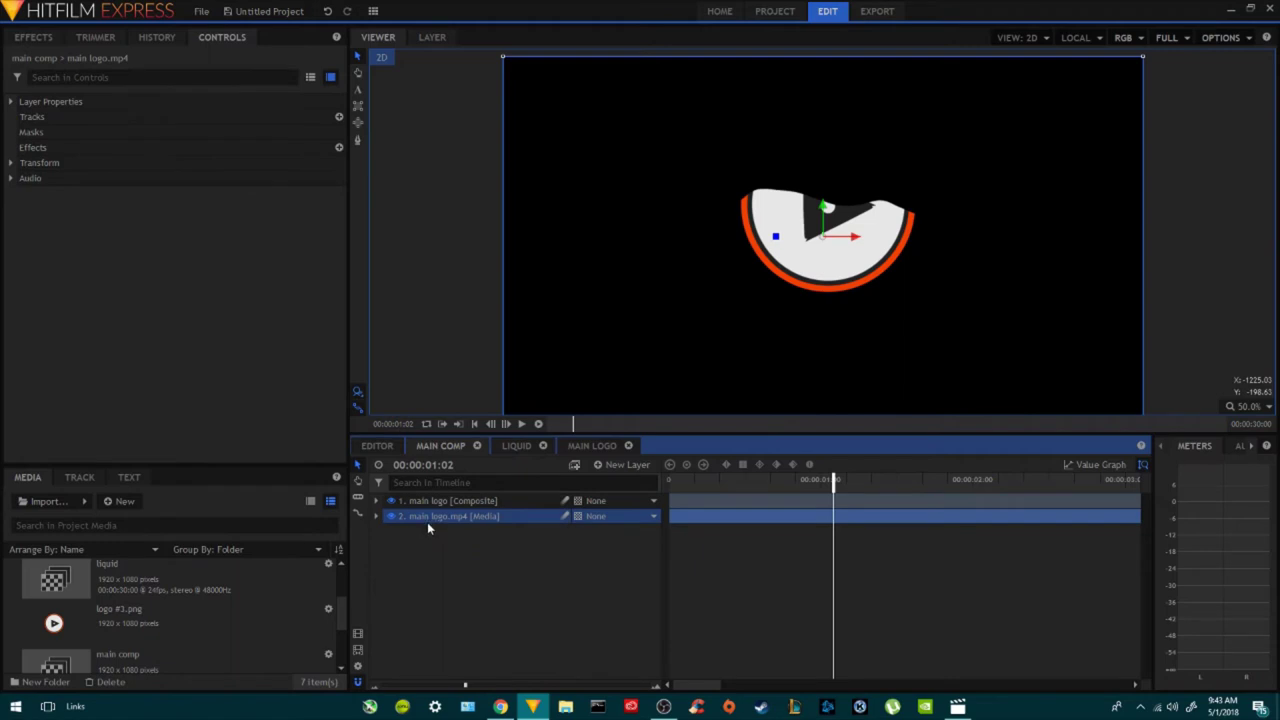
pyautogui.doubleClick(427, 522)
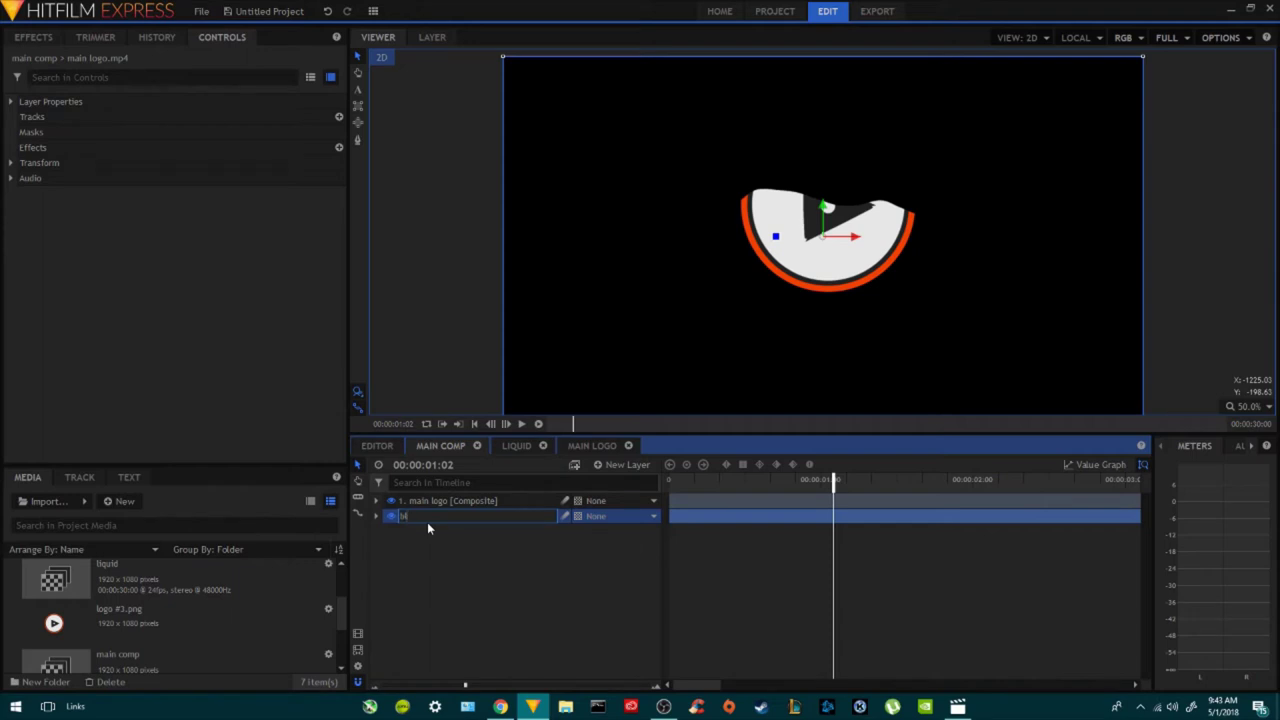
pyautogui.click(424, 581)
# Add the Demult keying effect to the blue layer to remove its black background.
pyautogui.click(433, 514)
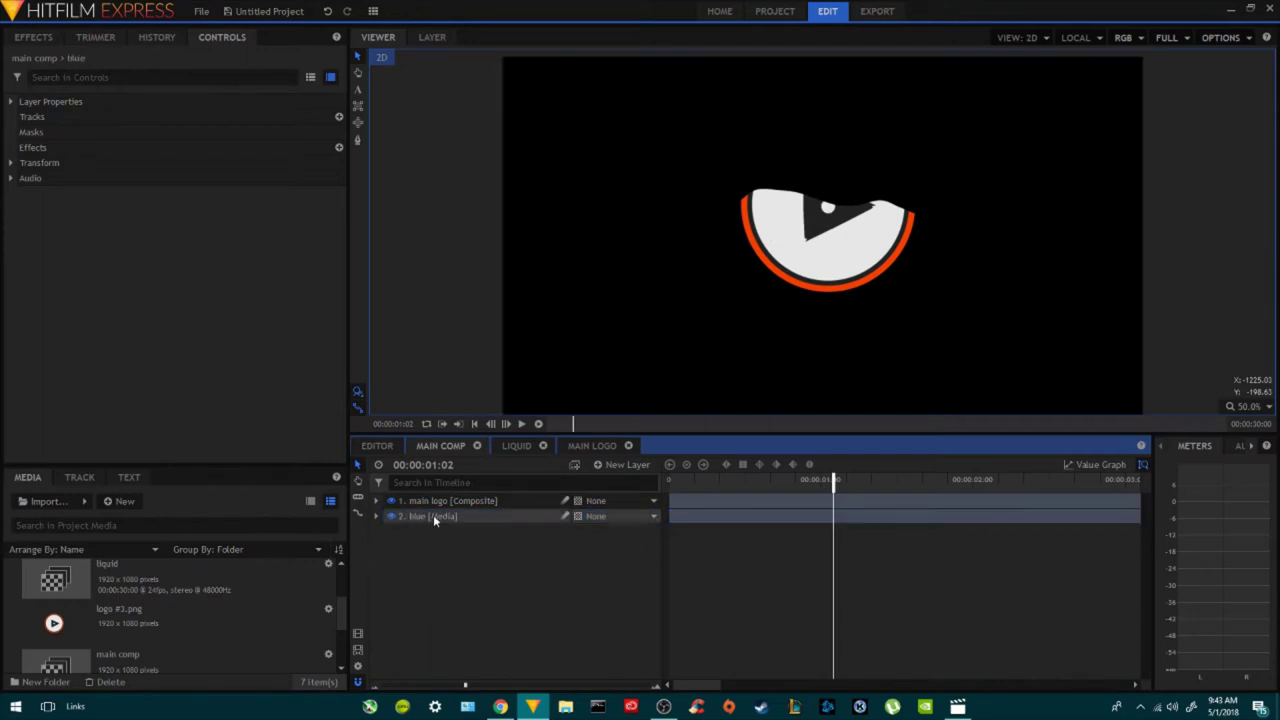
pyautogui.click(339, 147)
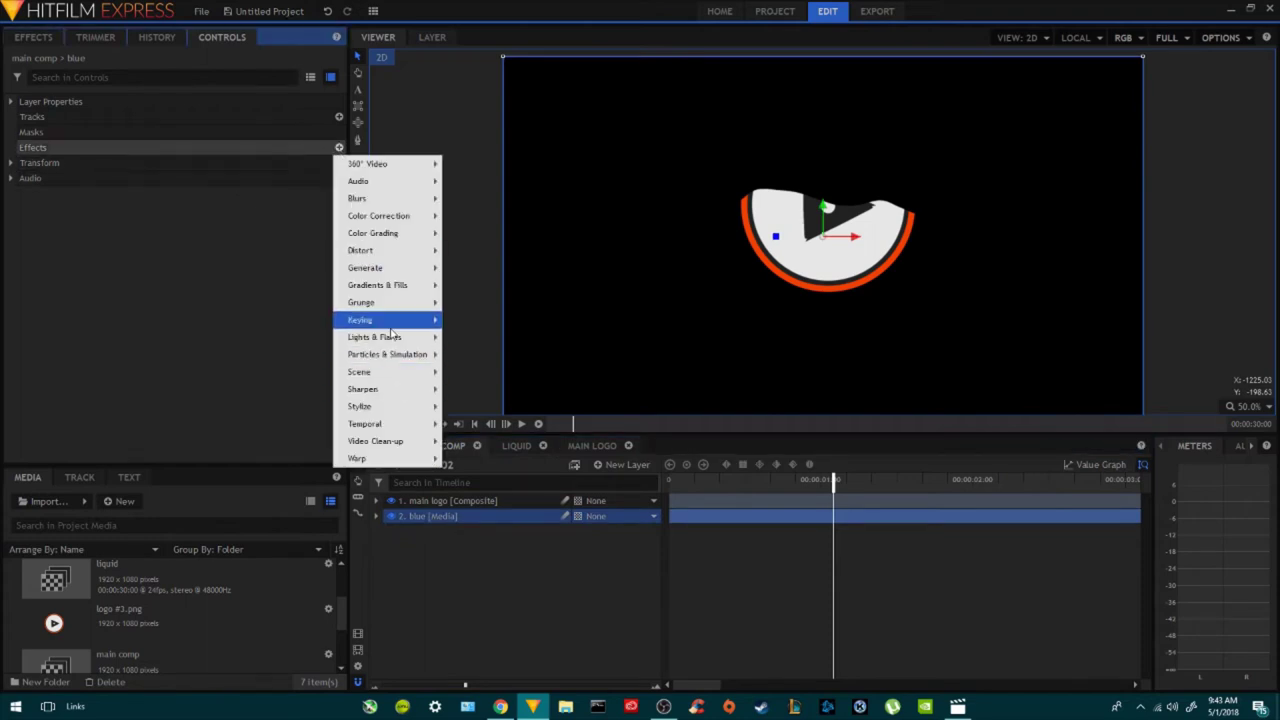
pyautogui.moveTo(392, 322)
pyautogui.click(468, 354)
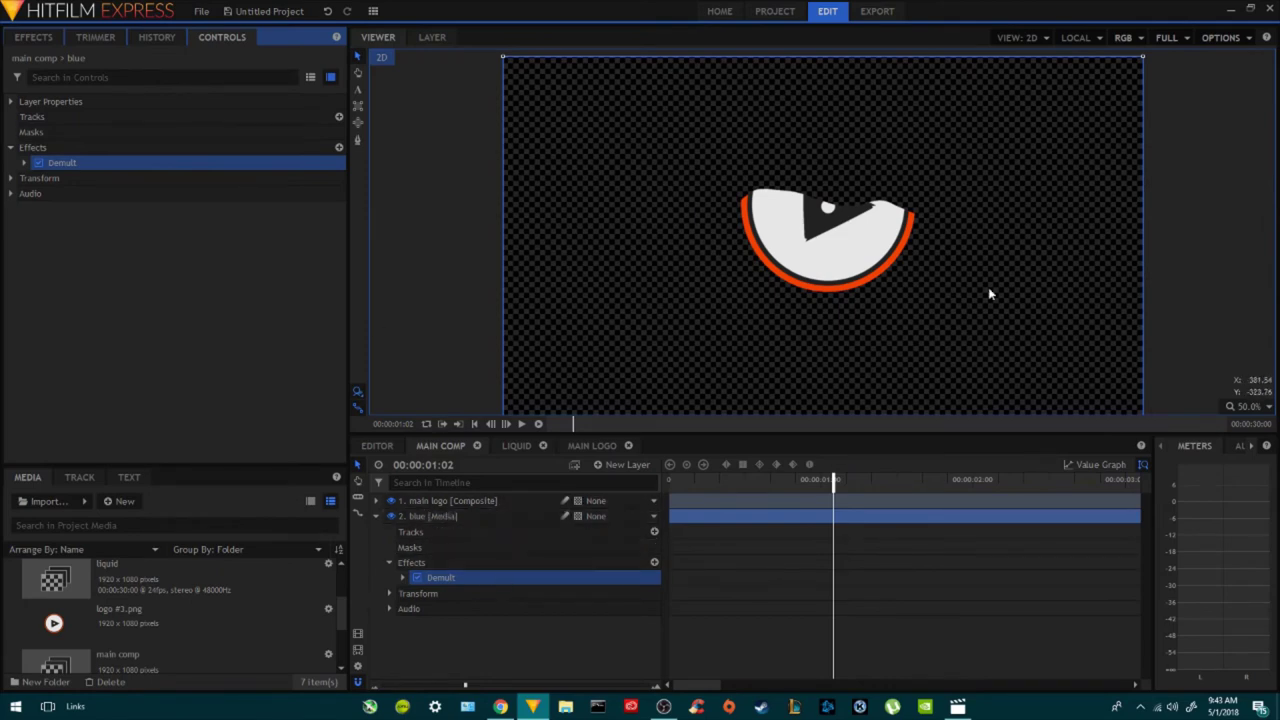
# Shift the main logo composite about 4 frames later so it starts after the blue layer.
pyautogui.click(694, 482)
pyautogui.click(681, 482)
pyautogui.moveTo(708, 501); pyautogui.dragTo(732, 511)
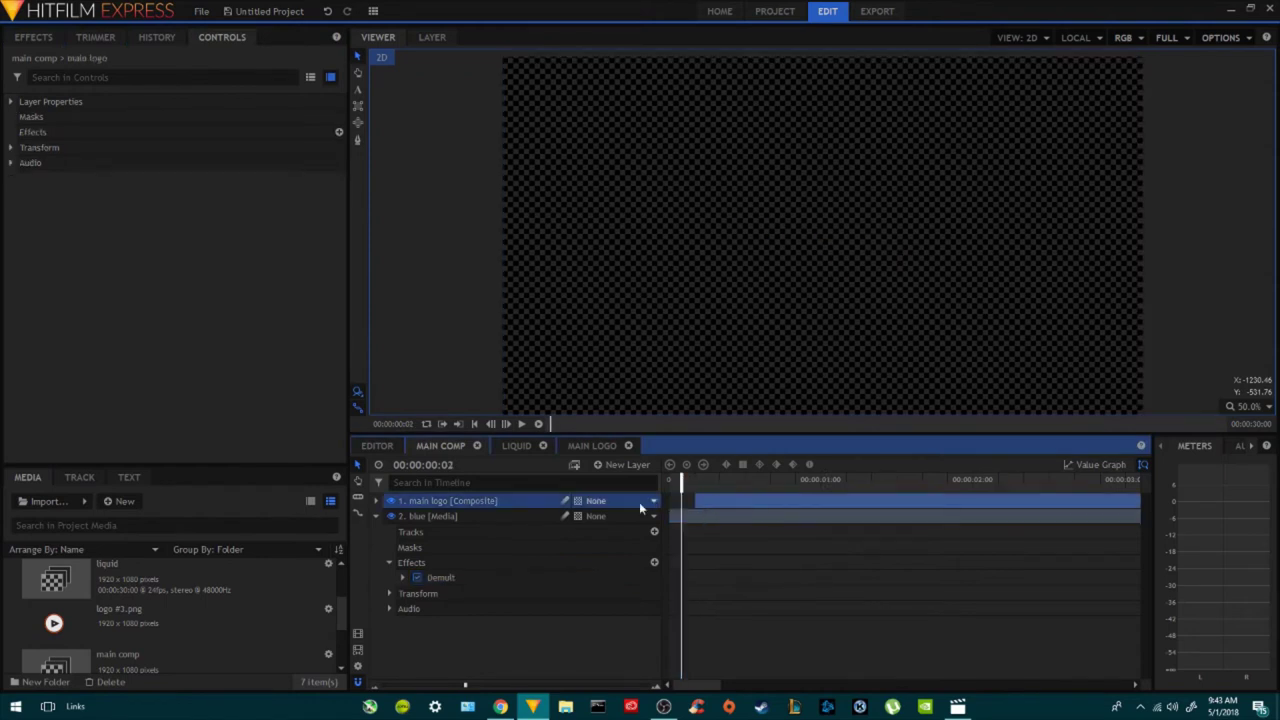
# Add the Fill Color effect from Gradients & Fills to the blue layer.
pyautogui.click(486, 519)
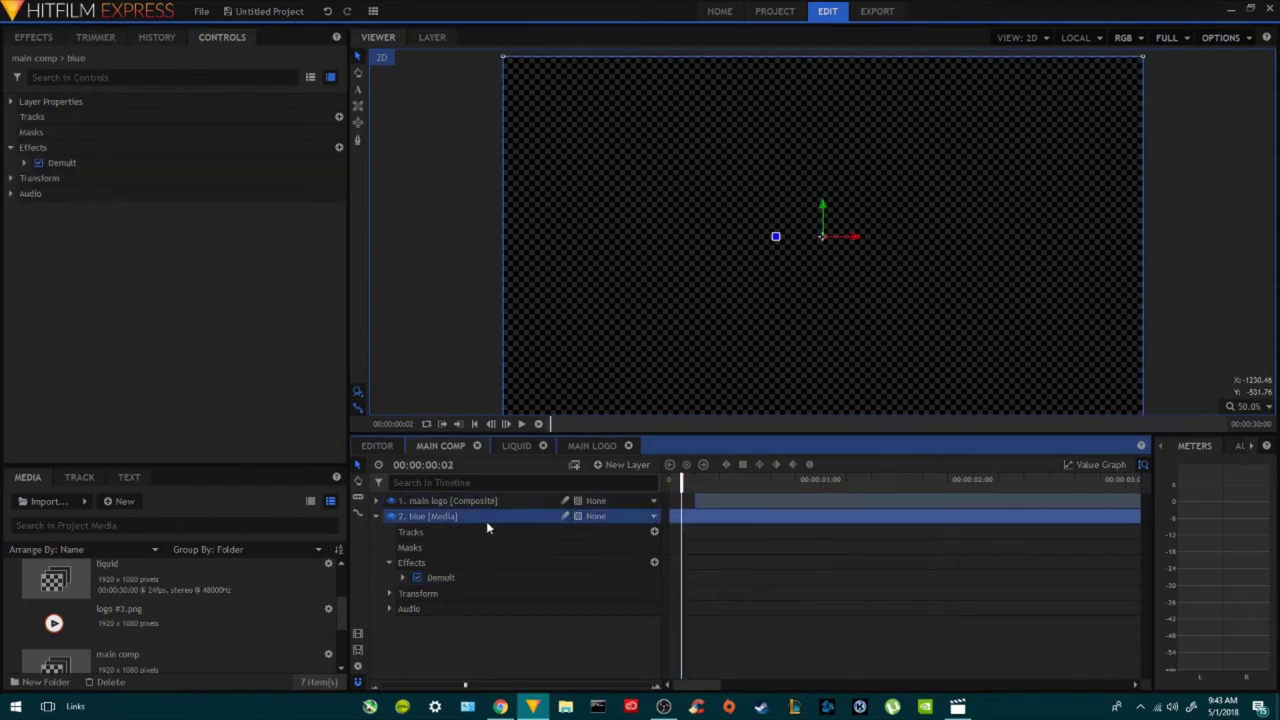
pyautogui.click(339, 148)
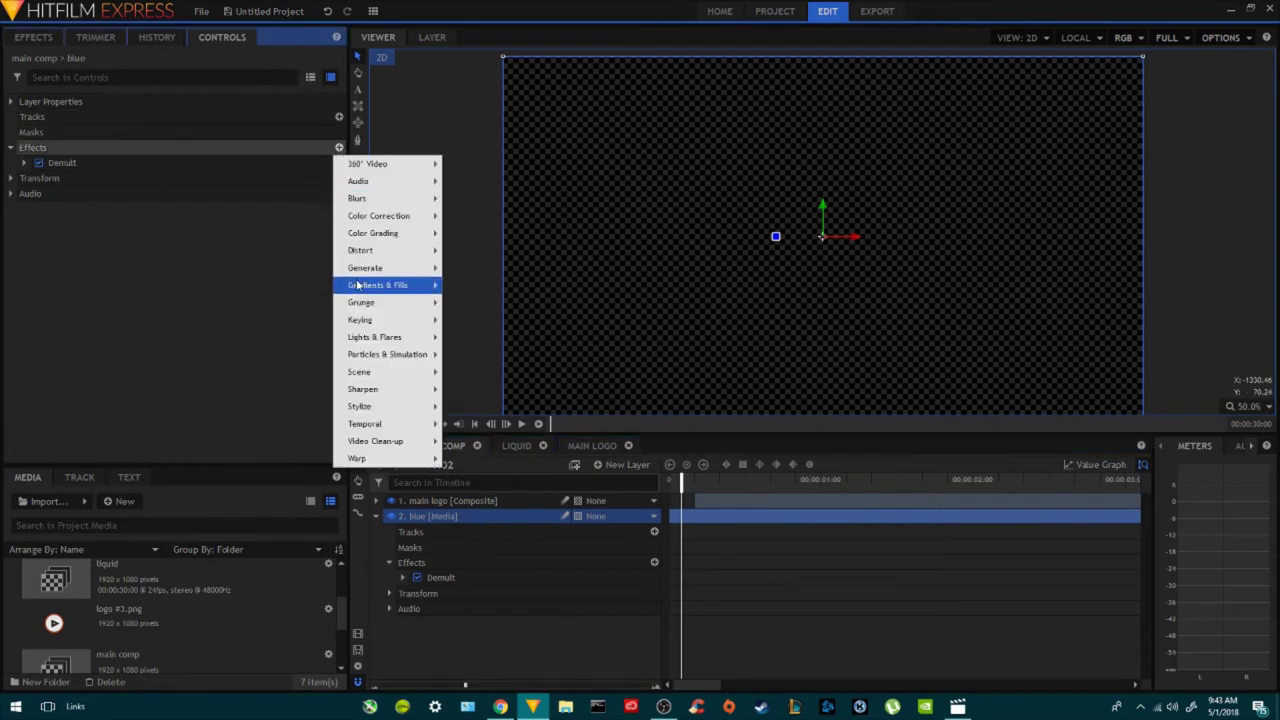
pyautogui.moveTo(360, 287)
pyautogui.click(521, 321)
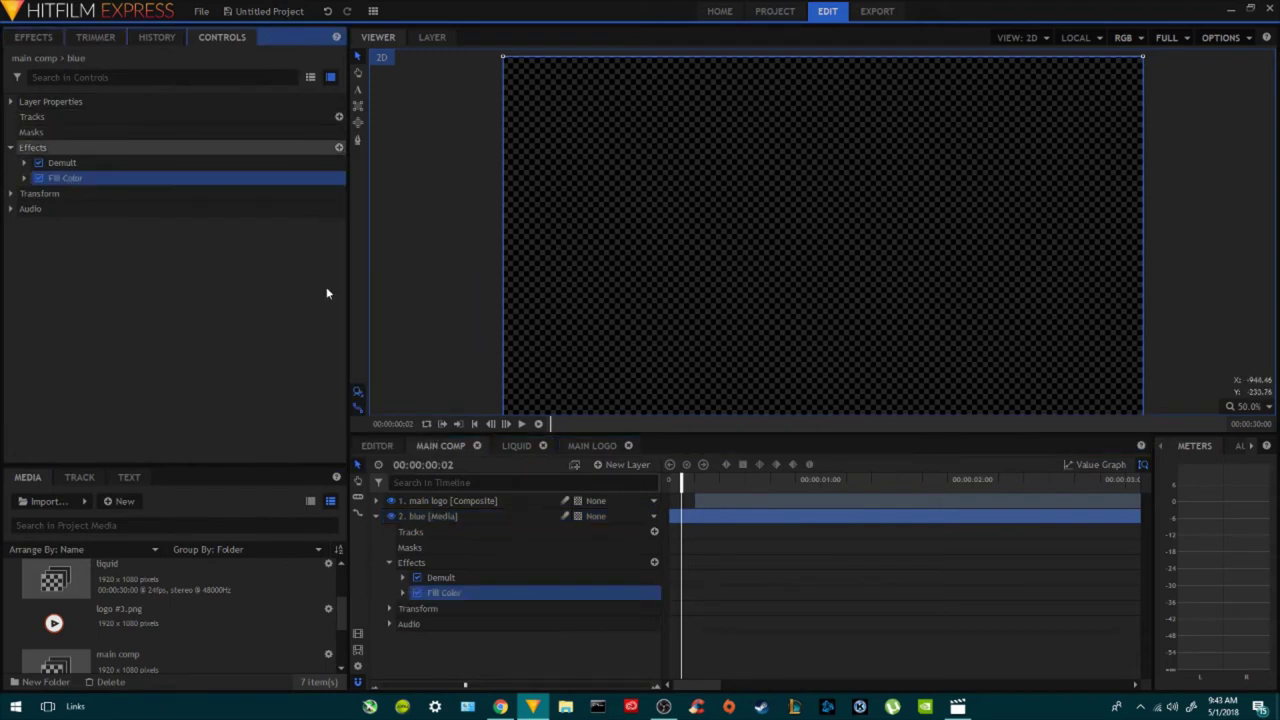
# Set the blue layer's fill color to RGB 5, 42, 255 and its blend amount to 100%.
pyautogui.click(24, 179)
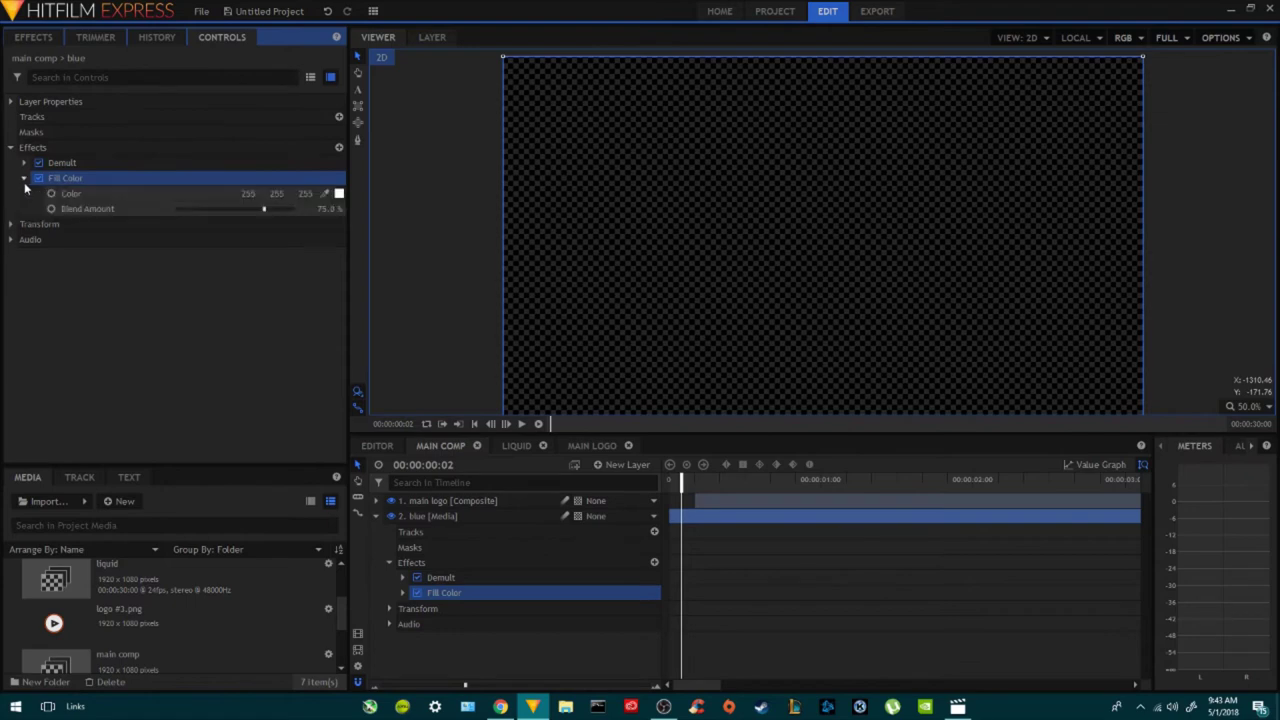
pyautogui.click(338, 194)
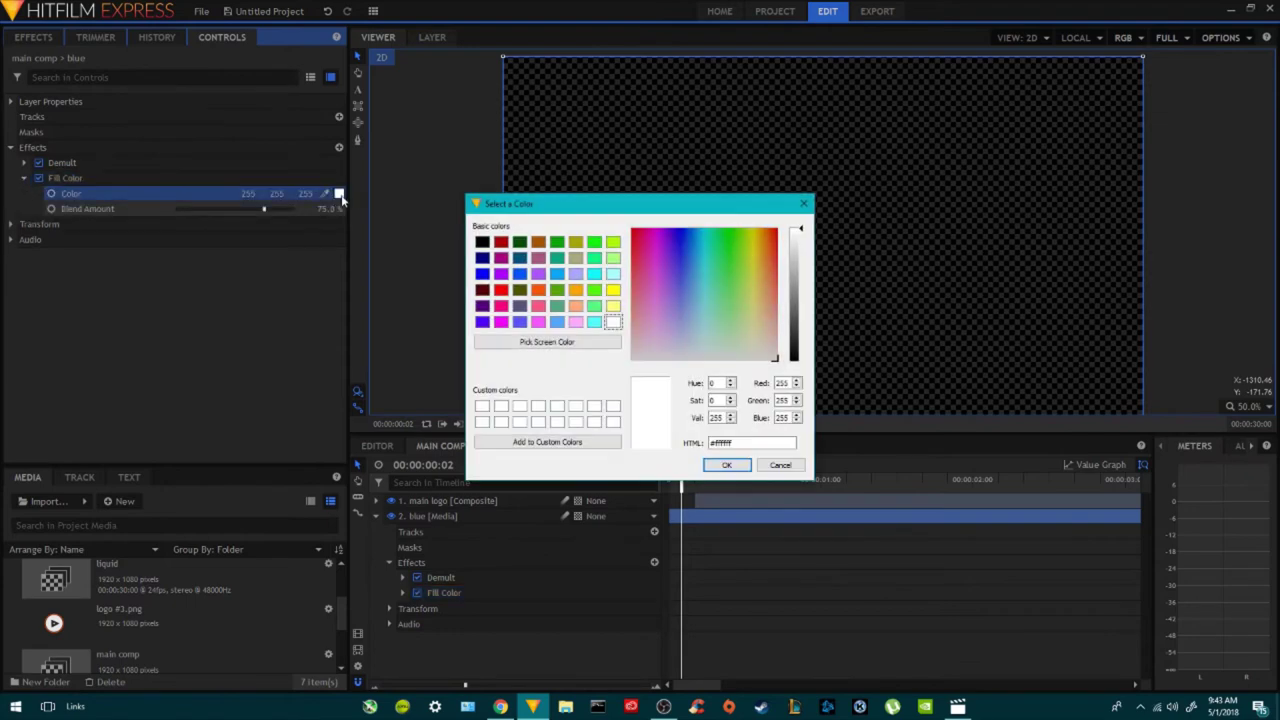
pyautogui.moveTo(676, 258); pyautogui.dragTo(683, 230)
pyautogui.click(727, 465)
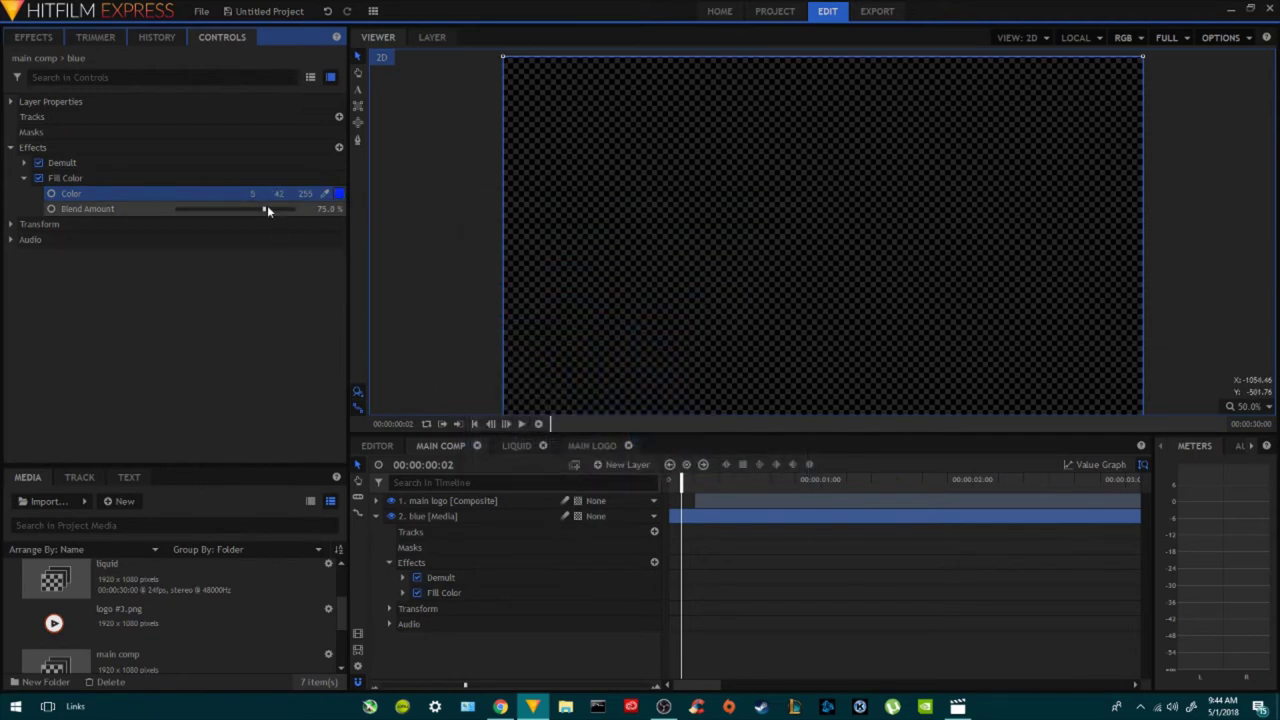
pyautogui.moveTo(265, 209); pyautogui.dragTo(275, 209)
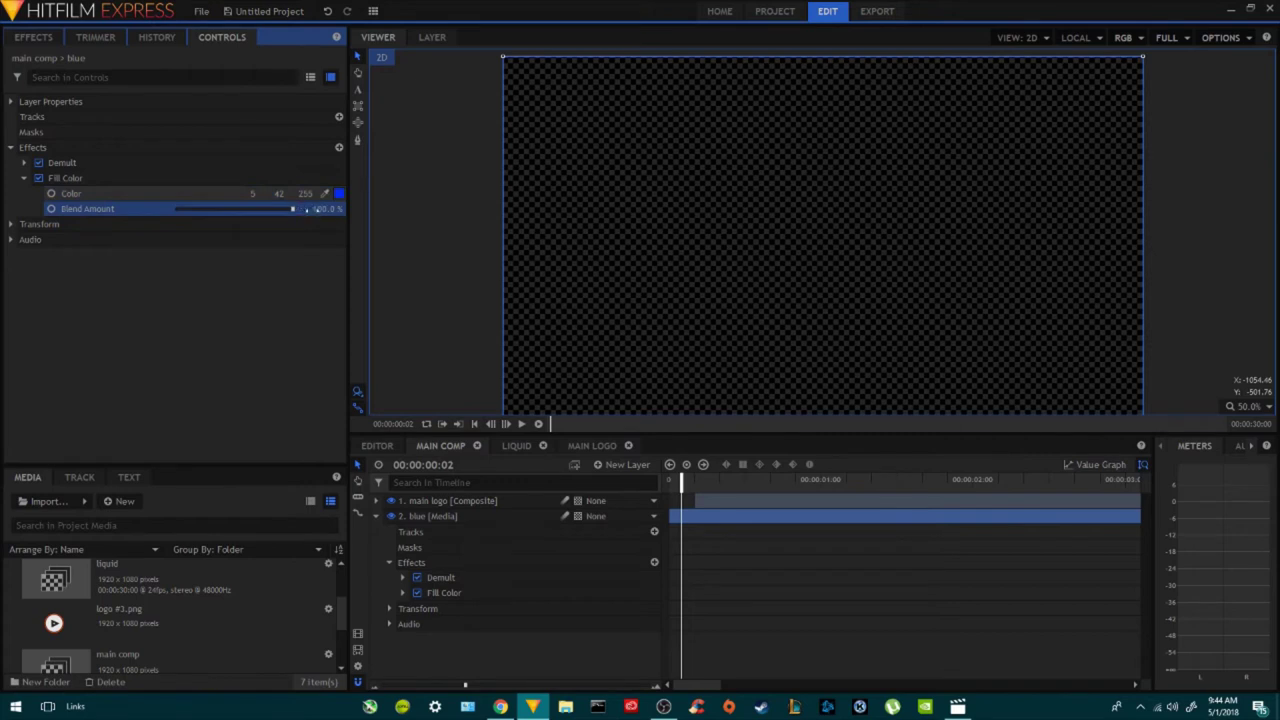
# Add the Curves color correction effect to the blue layer and expand its settings in a widened controls area.
pyautogui.click(339, 147)
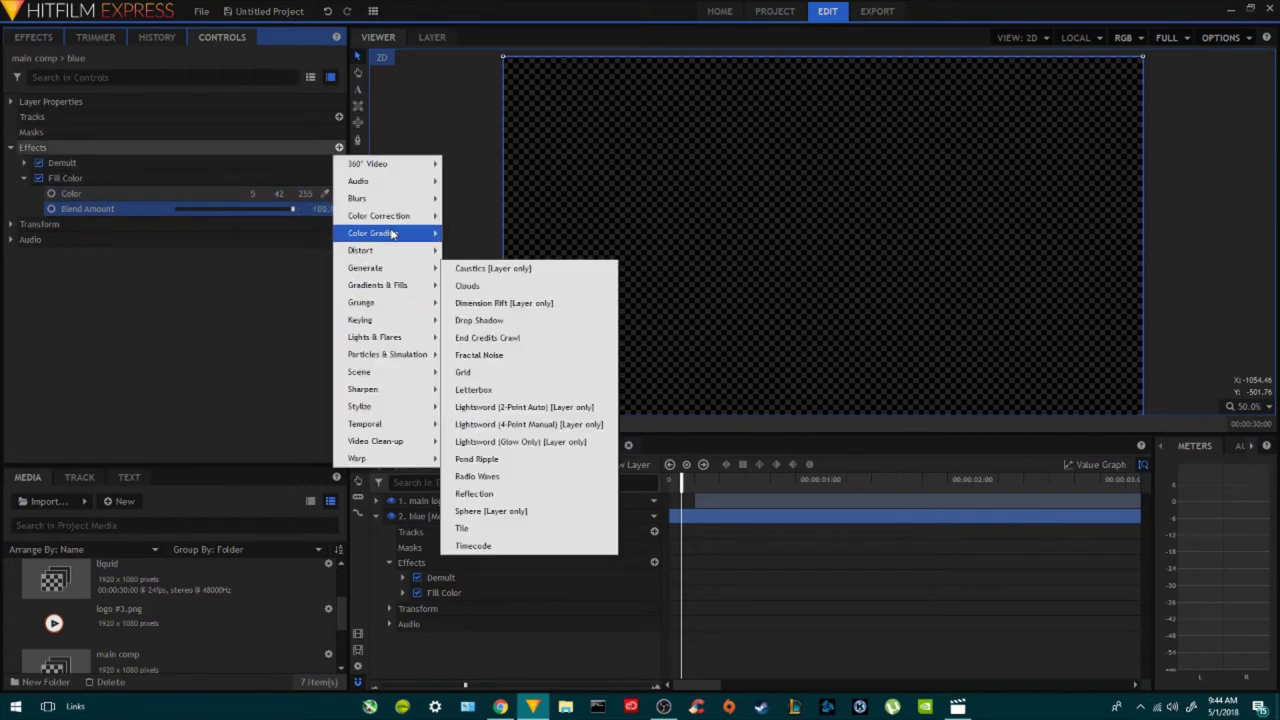
pyautogui.moveTo(395, 216)
pyautogui.click(490, 339)
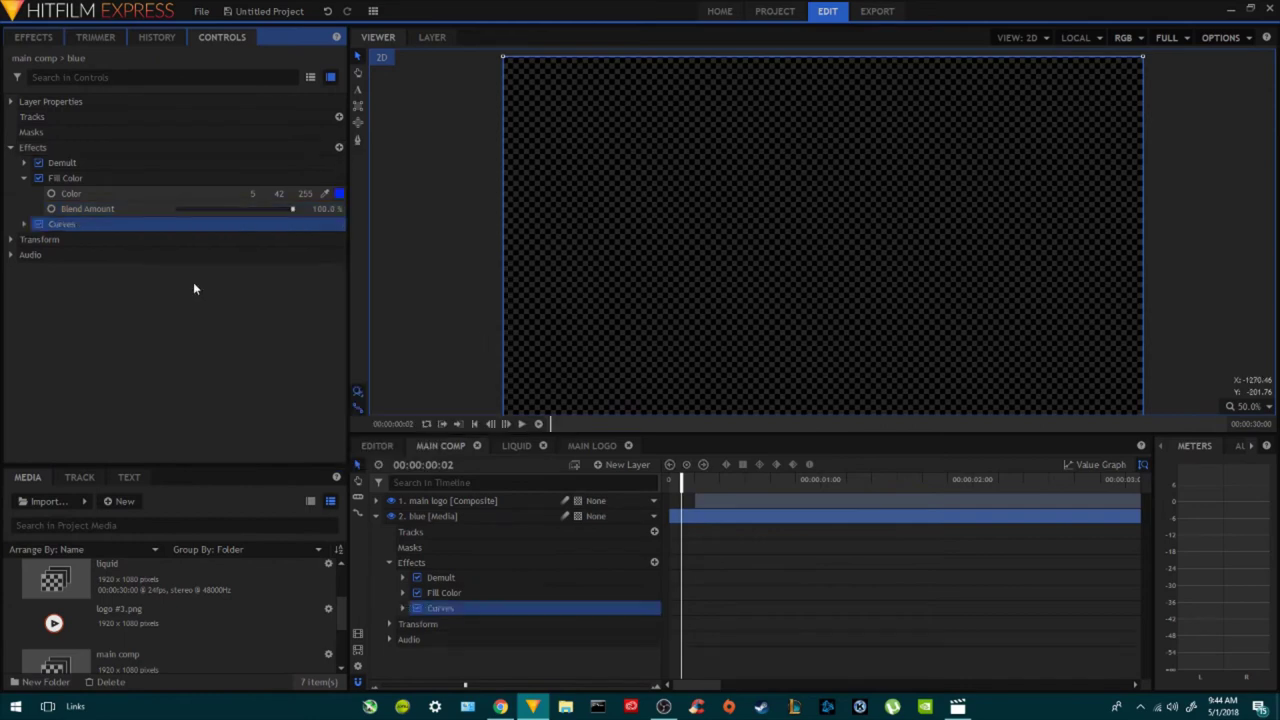
pyautogui.click(25, 225)
pyautogui.moveTo(348, 349); pyautogui.dragTo(424, 349)
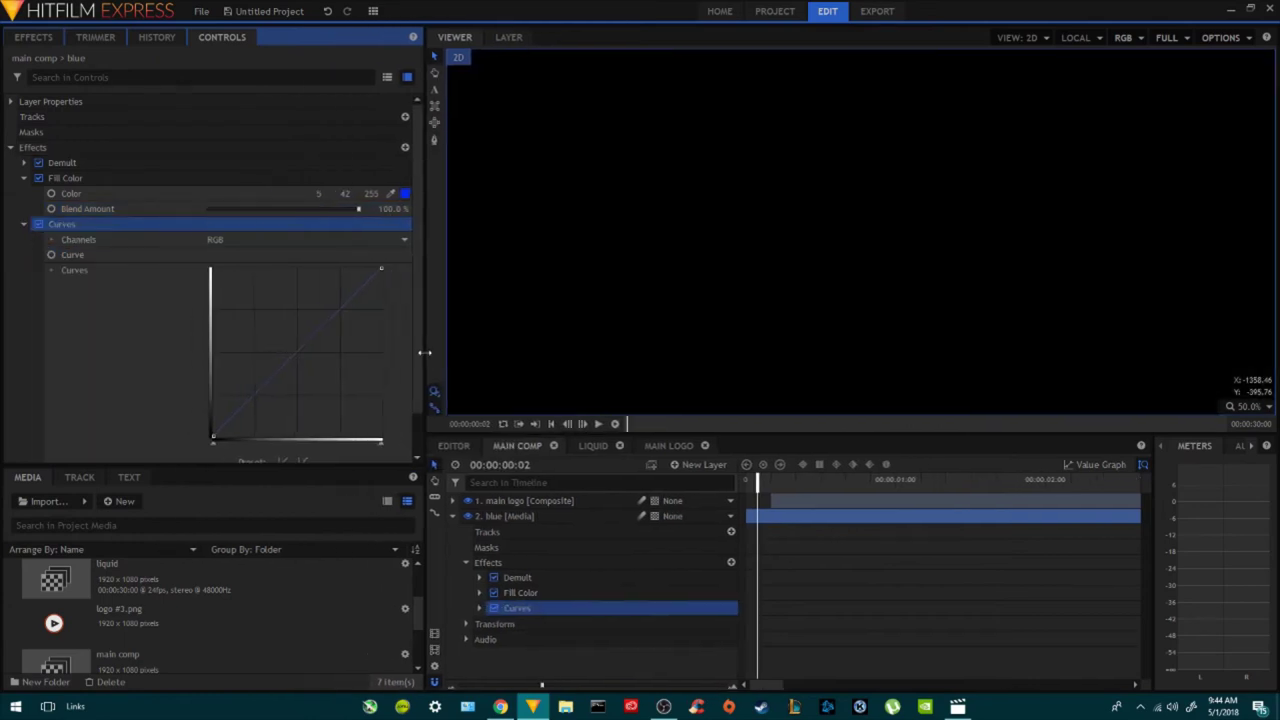
# Switch Curves to the Alpha channel, steepen the curve near its black end, and check the fill at 00:00:01:00.
pyautogui.click(263, 237)
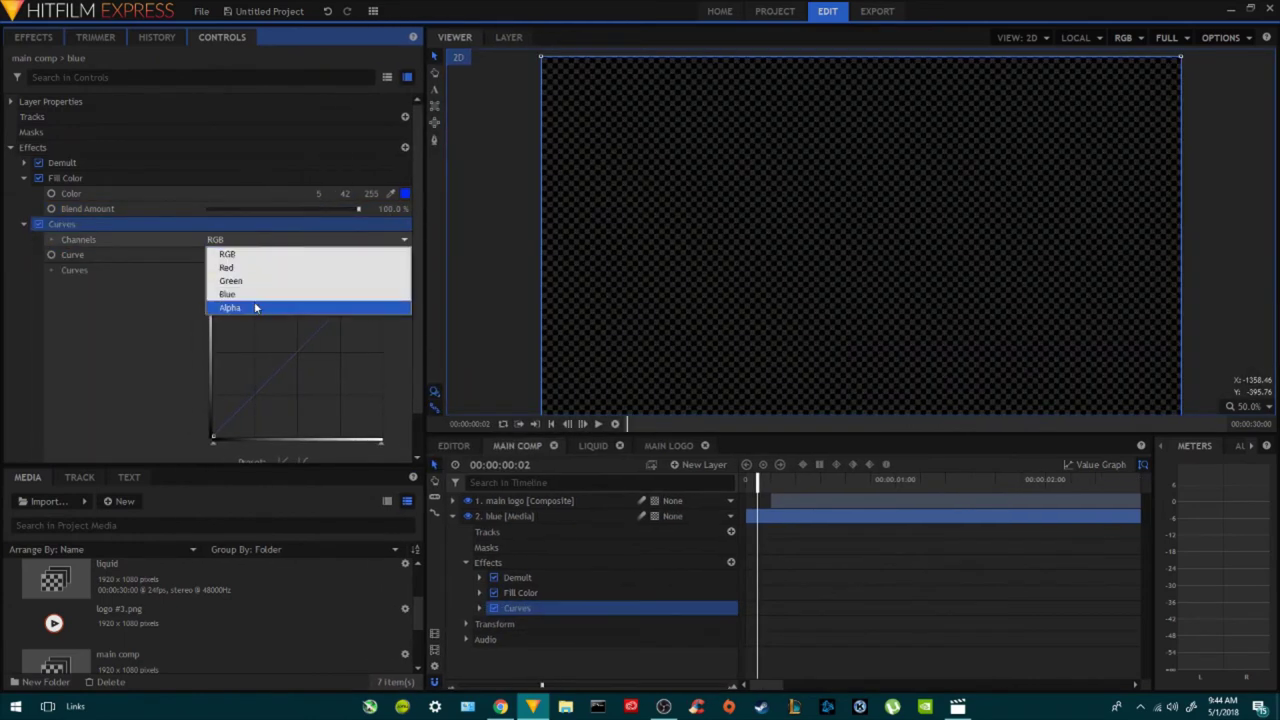
pyautogui.click(254, 307)
pyautogui.click(221, 350)
pyautogui.moveTo(757, 481); pyautogui.dragTo(895, 481)
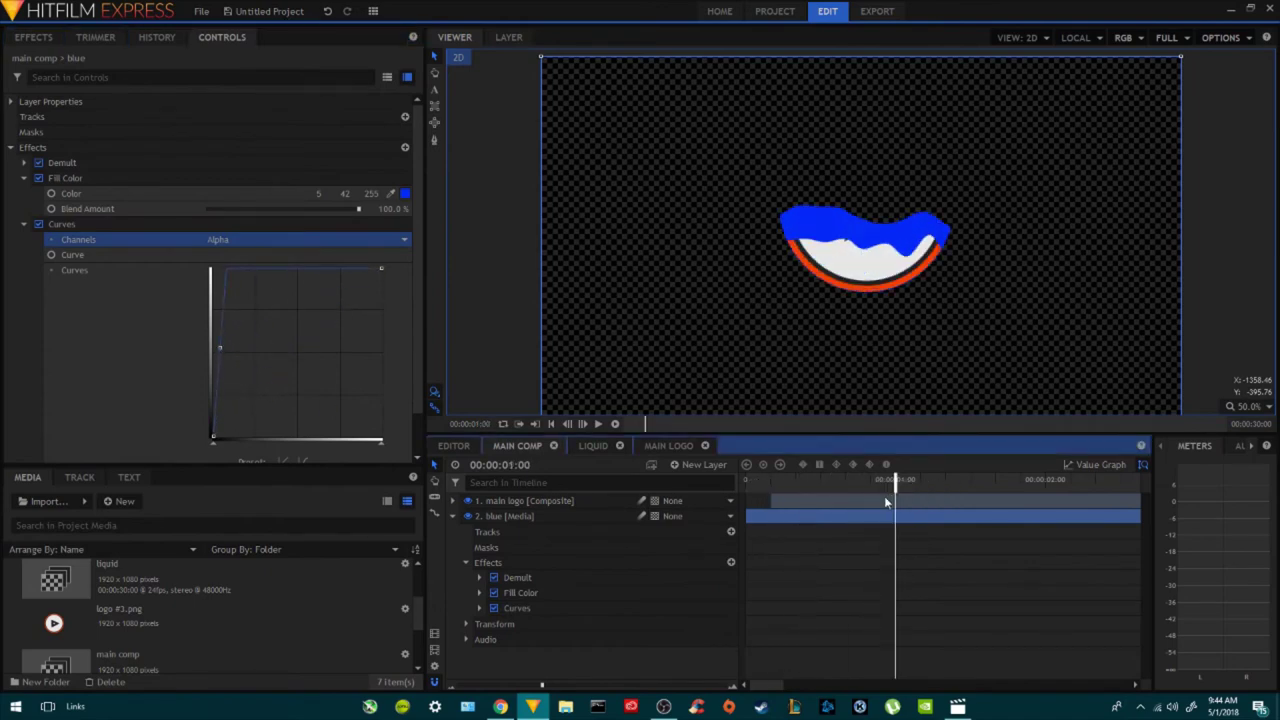
# Hide the main logo layer, fine-tune the blue layer's alpha curve point, and collapse its Fill Color and Curves settings.
pyautogui.click(489, 504)
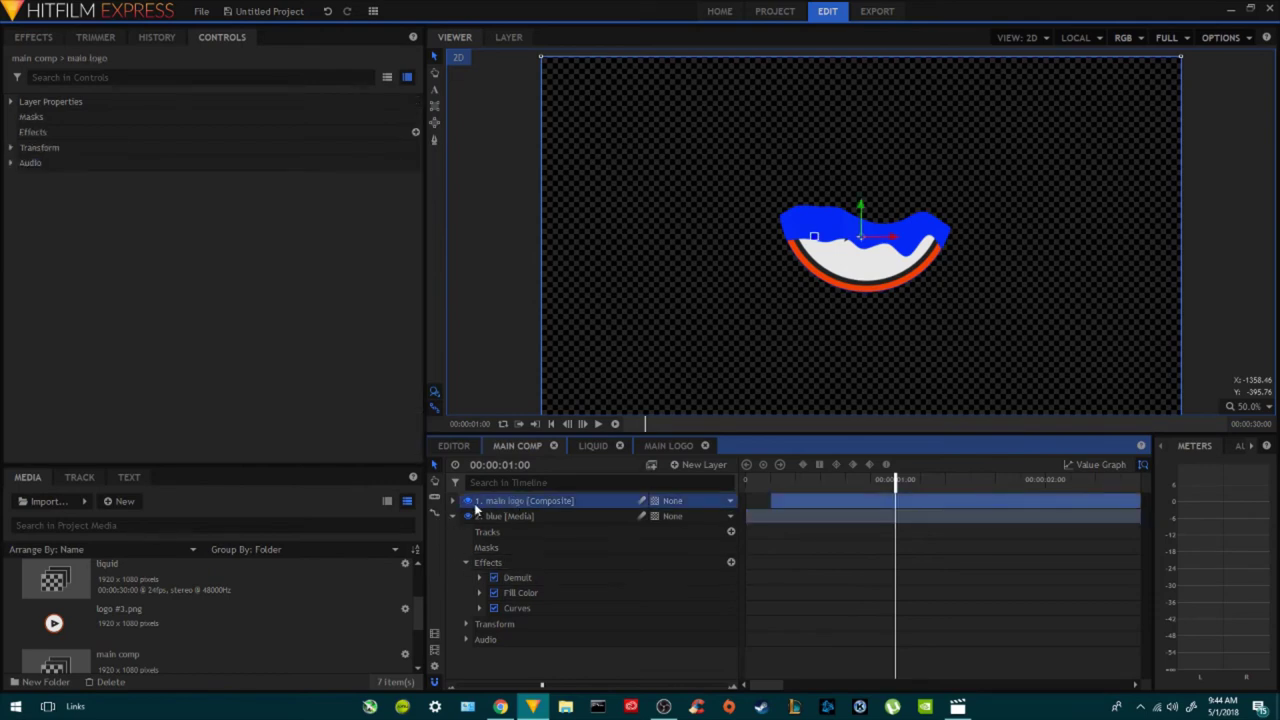
pyautogui.click(466, 502)
pyautogui.click(519, 515)
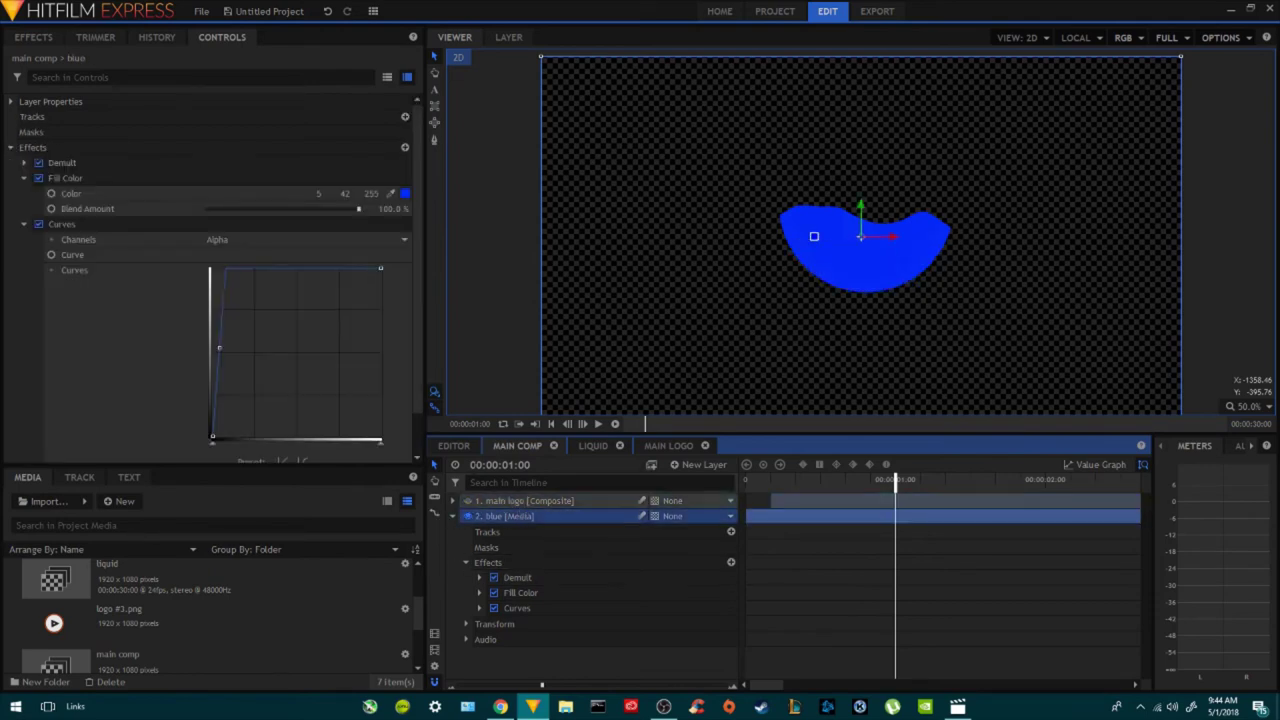
pyautogui.click(223, 346)
pyautogui.moveTo(228, 352)
pyautogui.mouseDown()
pyautogui.moveTo(266, 380)
pyautogui.moveTo(223, 350)
pyautogui.mouseUp()
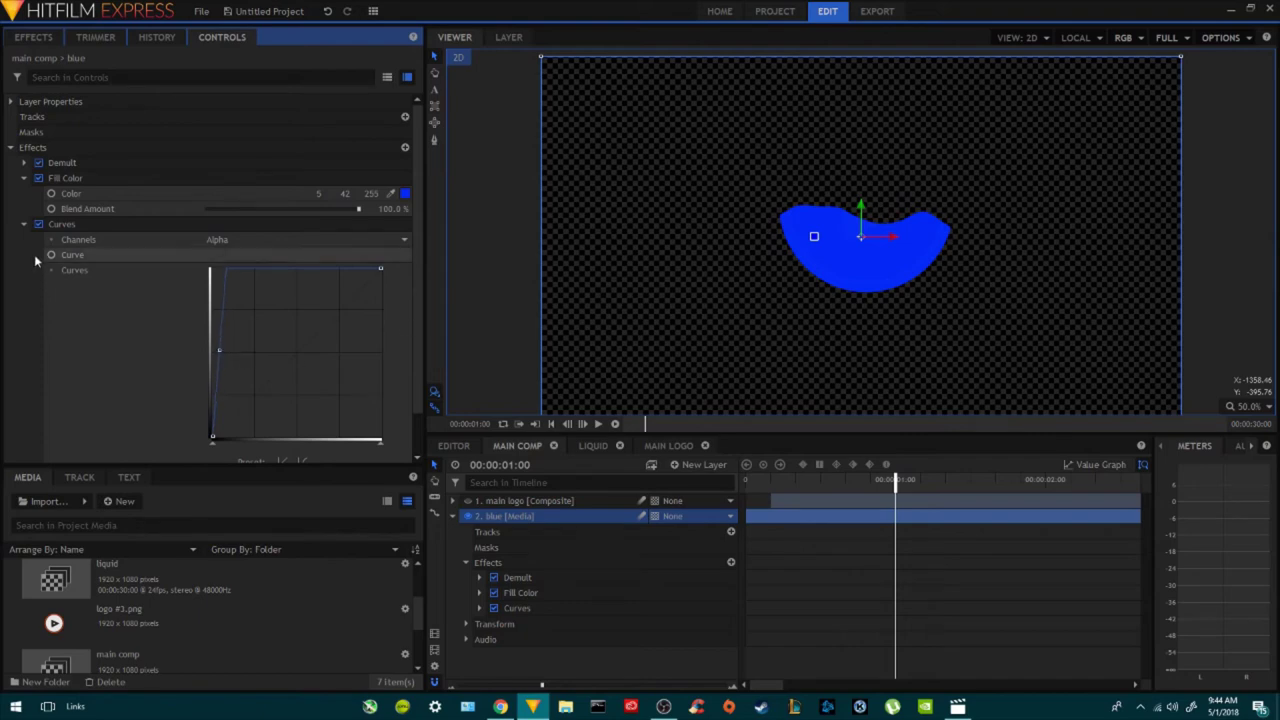
pyautogui.click(23, 178)
pyautogui.click(23, 193)
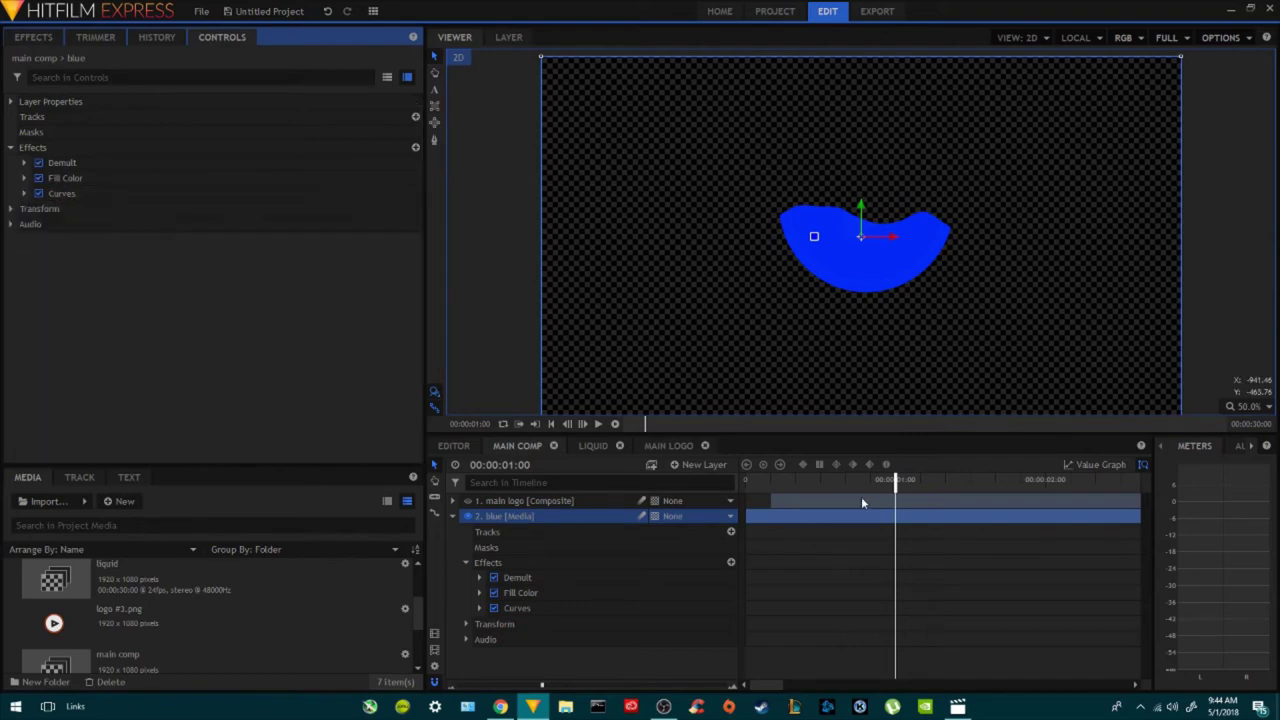
# Show the main logo again, delay its start to about 00:00:00:08, and play back the reveal from the beginning.
pyautogui.moveTo(786, 478); pyautogui.dragTo(744, 479)
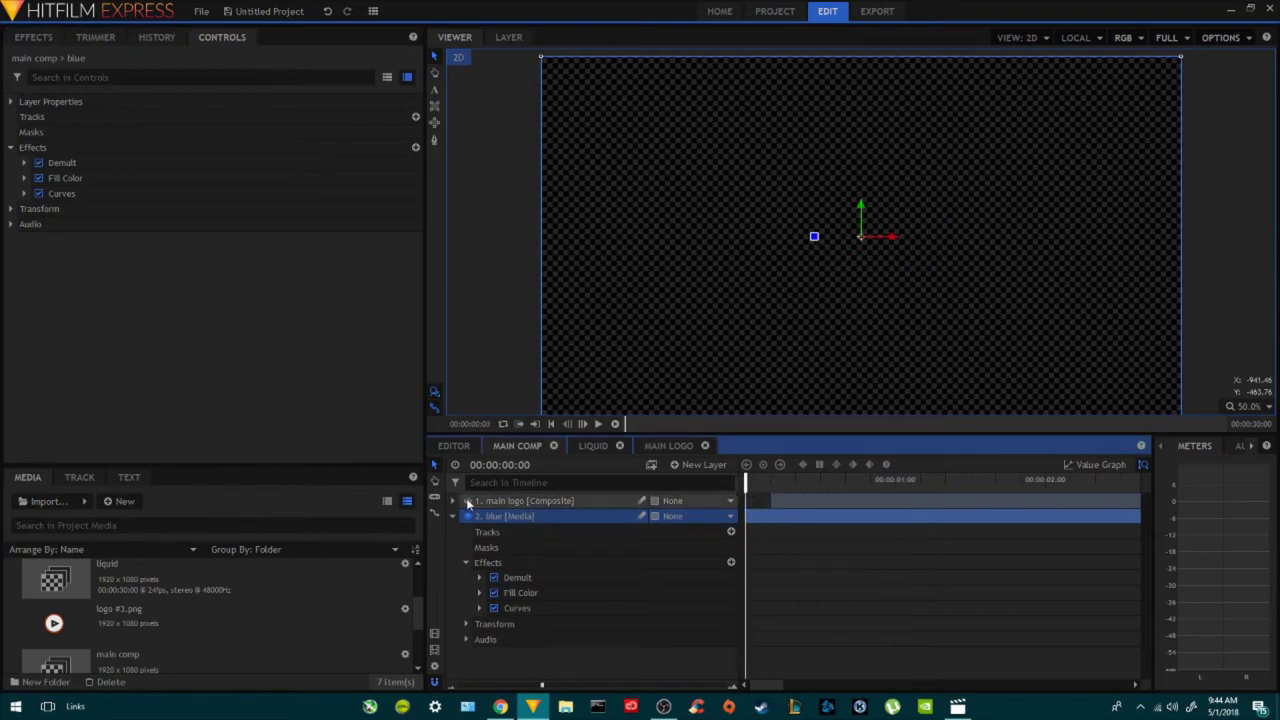
pyautogui.click(523, 499)
pyautogui.moveTo(807, 498); pyautogui.dragTo(833, 507)
pyautogui.press('space')
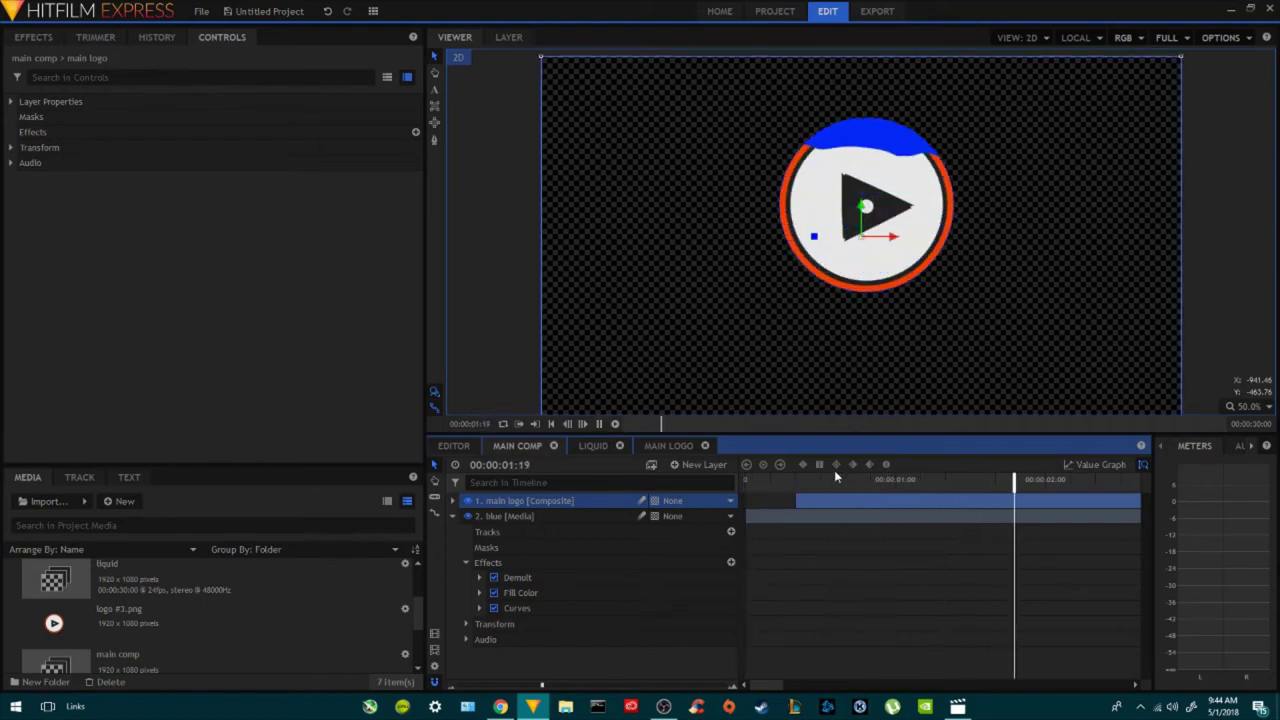
pyautogui.moveTo(784, 479); pyautogui.dragTo(726, 490)
pyautogui.press('space')
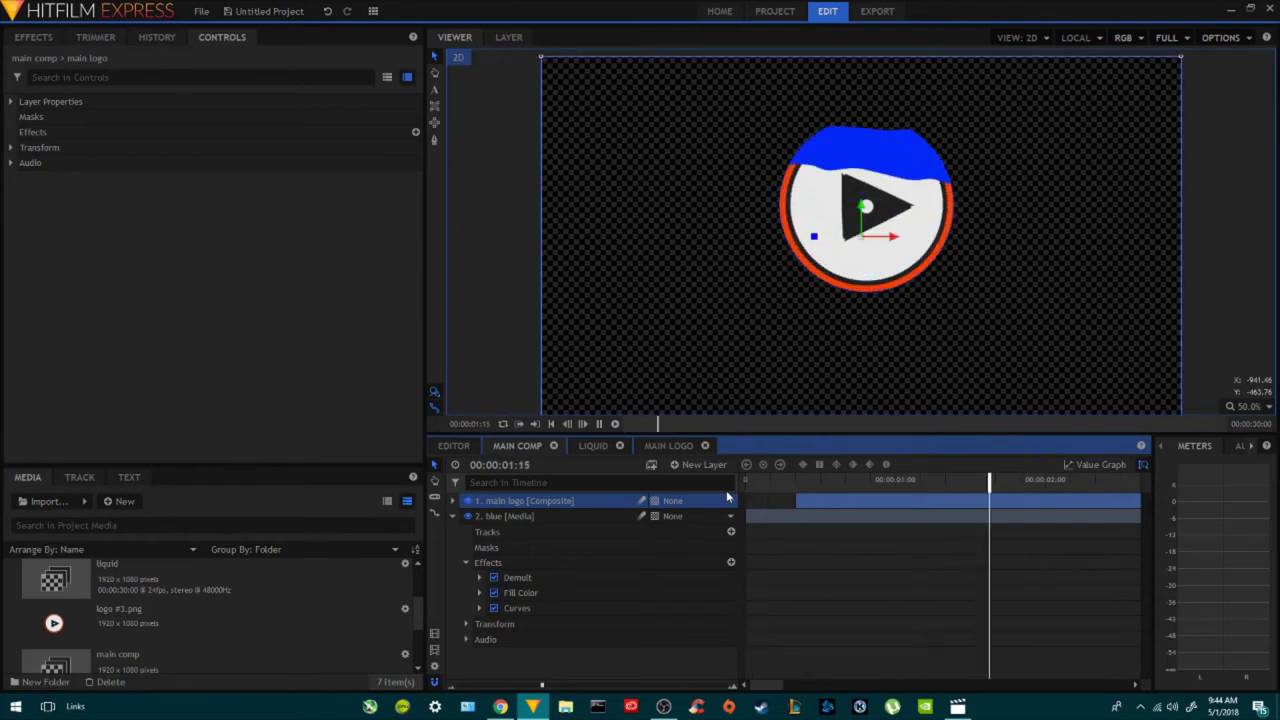
pyautogui.press('space')
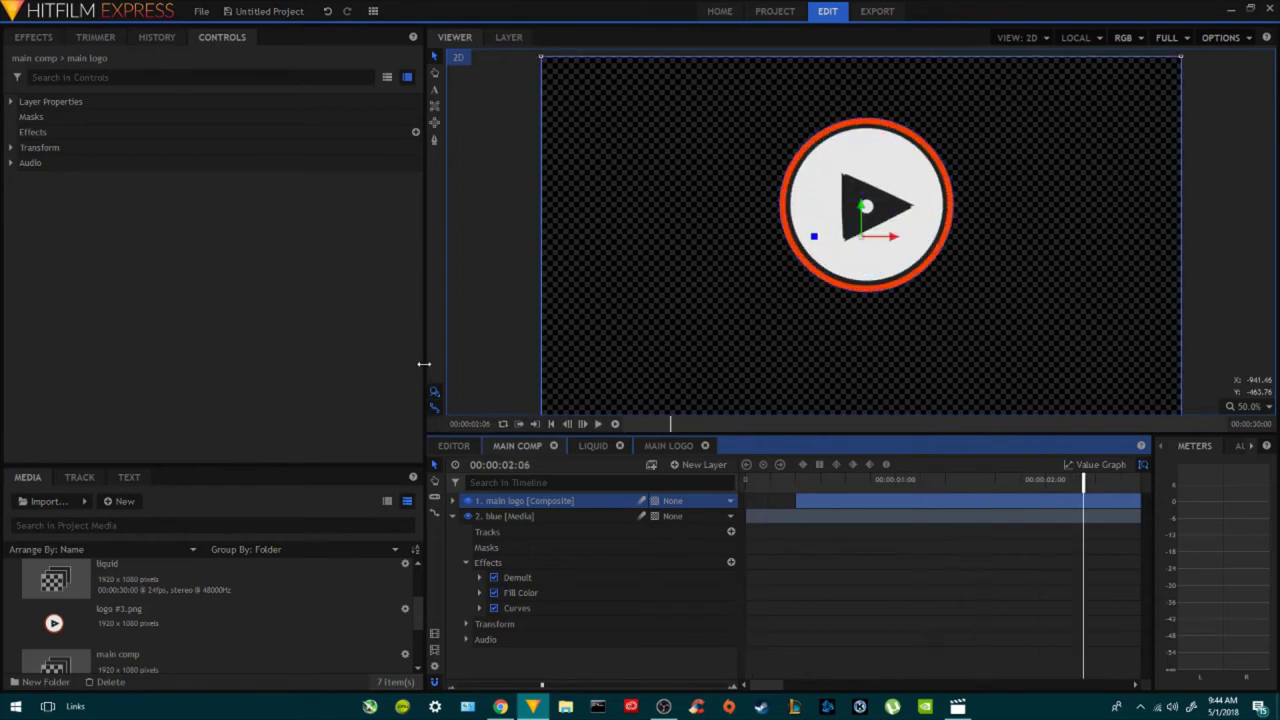
# Narrow the controls area, collapse the blue layer, and duplicate it.
pyautogui.moveTo(424, 364); pyautogui.dragTo(275, 366)
pyautogui.doubleClick(358, 515)
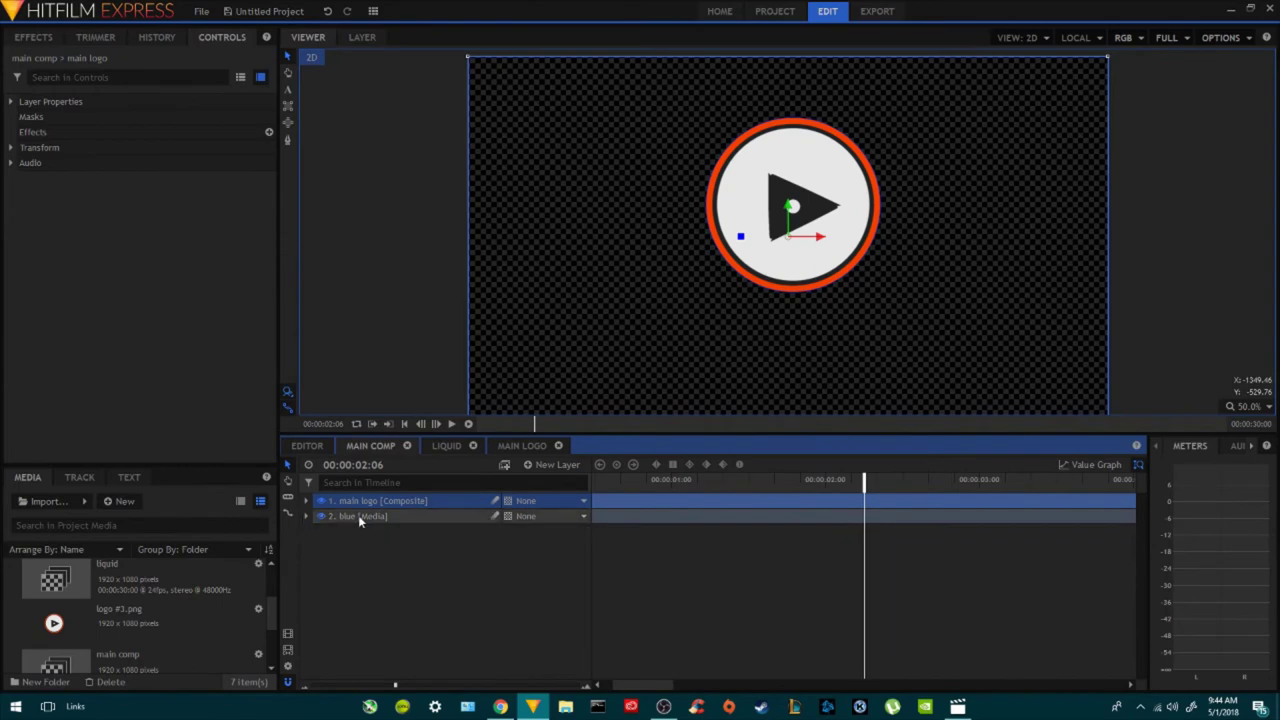
pyautogui.click(359, 516)
pyautogui.hotkey('ctrl', 'd')
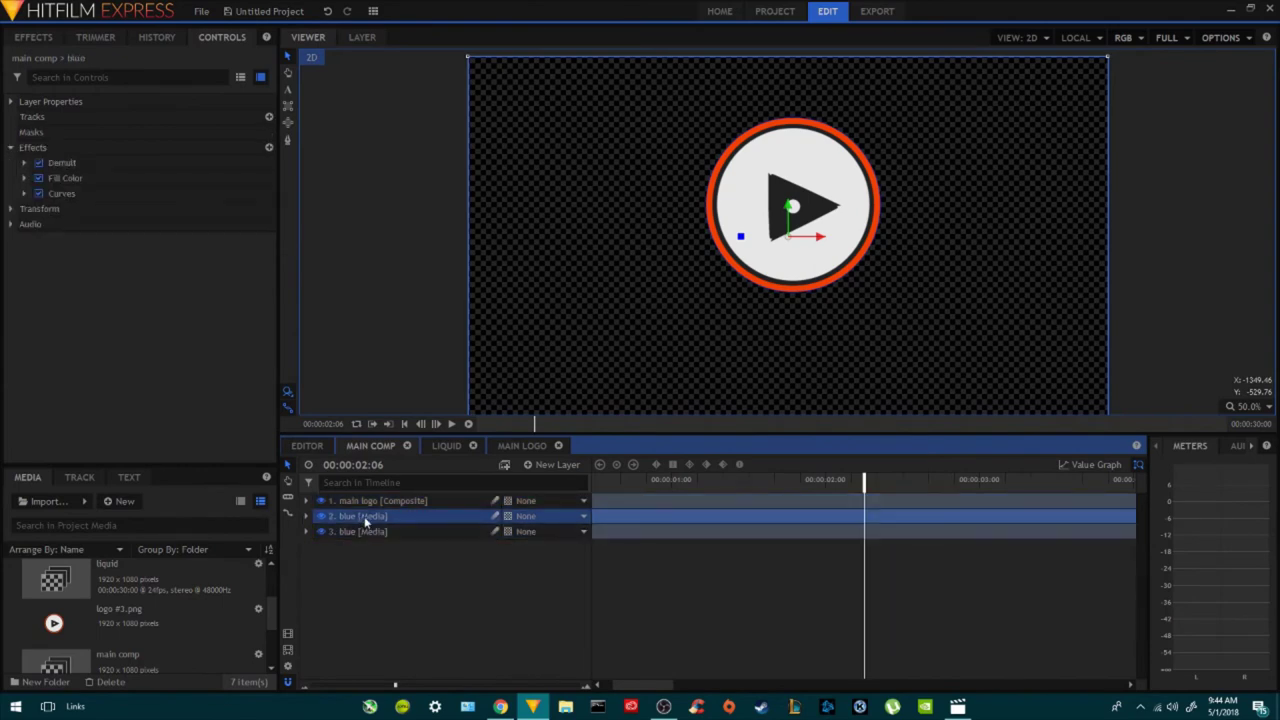
# Set the duplicated blue layer's fill color to light blue, RGB 44, 220, 255.
pyautogui.click(24, 178)
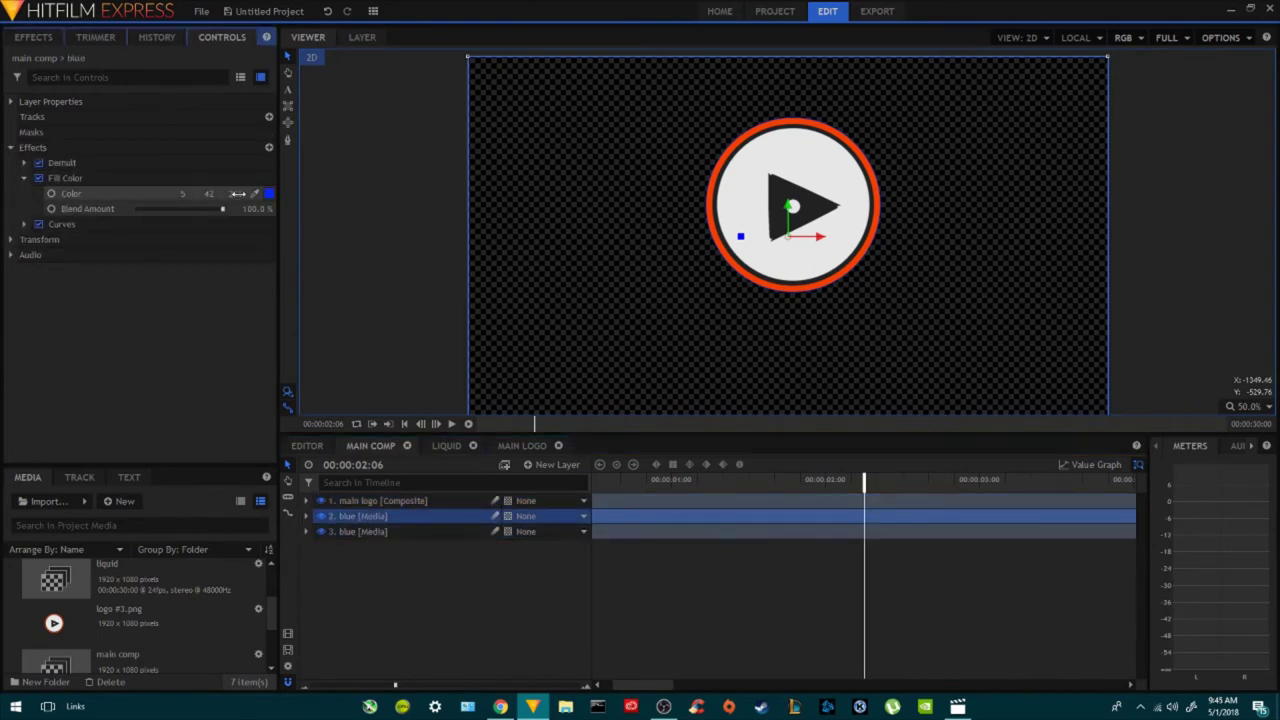
pyautogui.click(269, 195)
pyautogui.moveTo(683, 265); pyautogui.dragTo(700, 250)
pyautogui.click(724, 468)
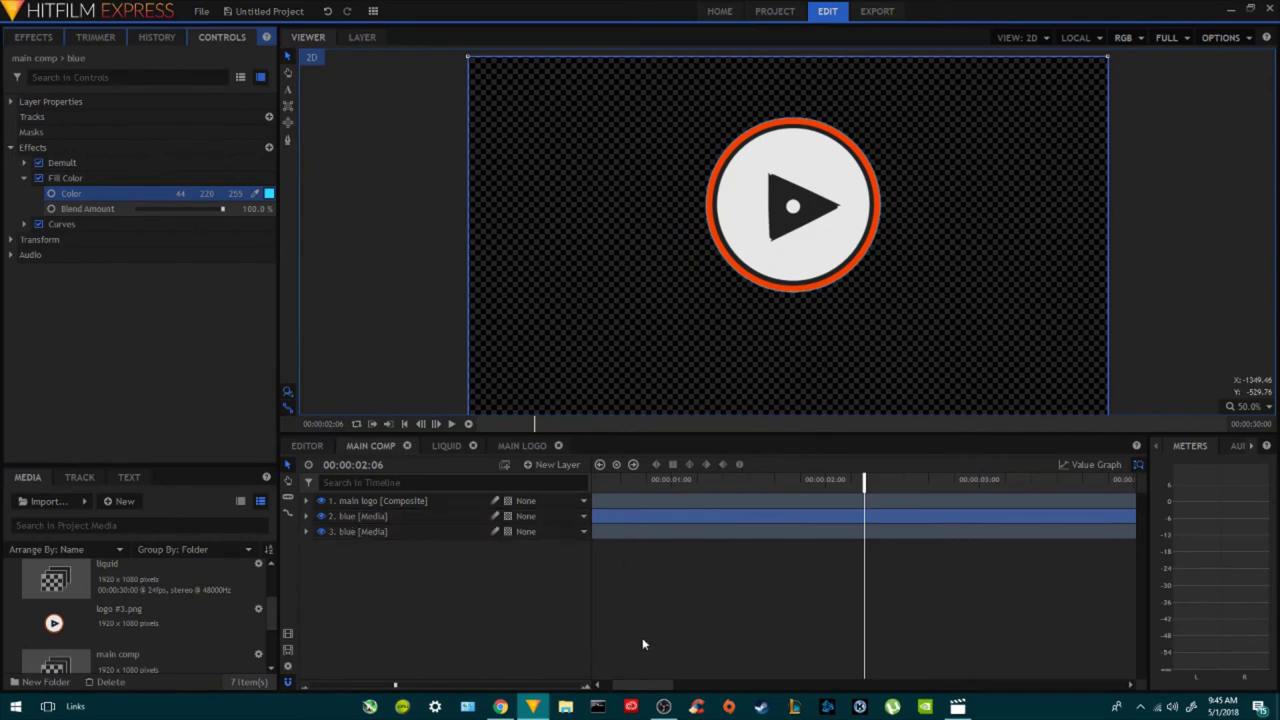
# Delay the main logo to about 00:00:01:01 and the light blue copy to about 00:00:00:19.
pyautogui.moveTo(642, 684); pyautogui.dragTo(628, 684)
pyautogui.moveTo(702, 503); pyautogui.dragTo(812, 503)
pyautogui.moveTo(628, 516); pyautogui.dragTo(751, 523)
pyautogui.click(746, 479)
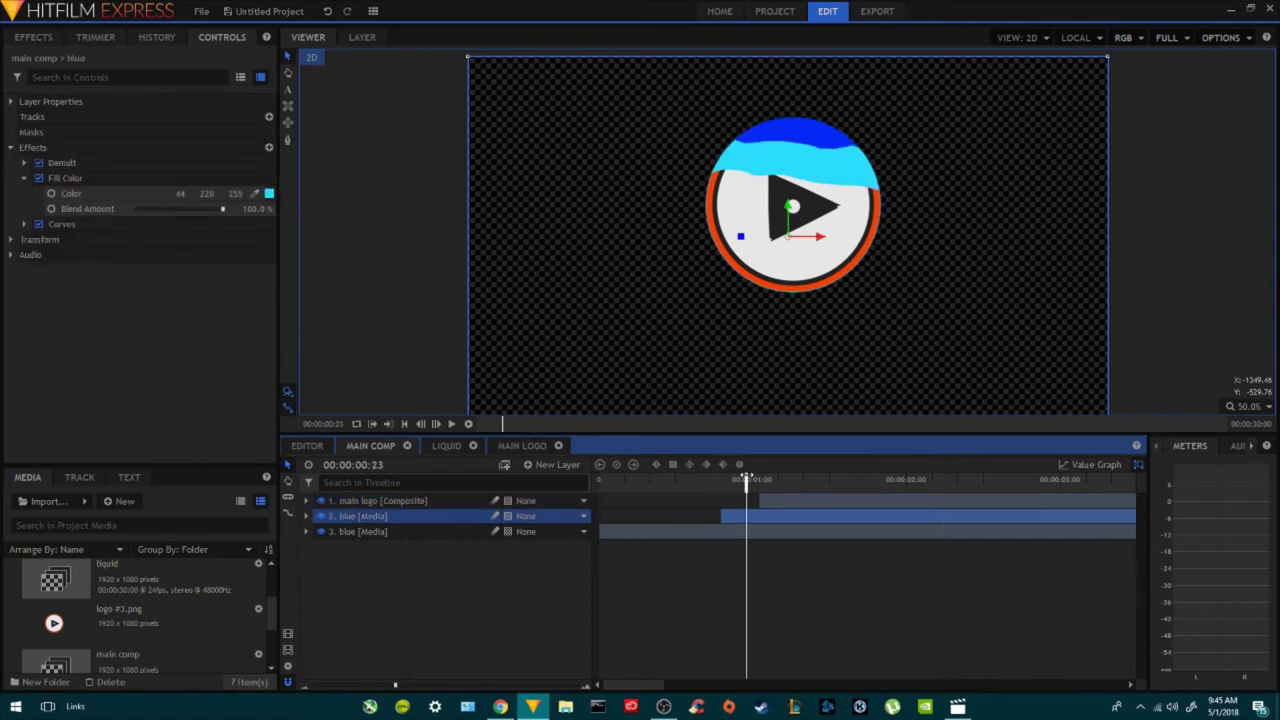
# Move the light blue copy's start to about 00:00:00:06 and shift the main logo 2 frames earlier, scrubbing to check the stagger.
pyautogui.moveTo(746, 479); pyautogui.dragTo(808, 480)
pyautogui.moveTo(741, 516); pyautogui.dragTo(690, 526)
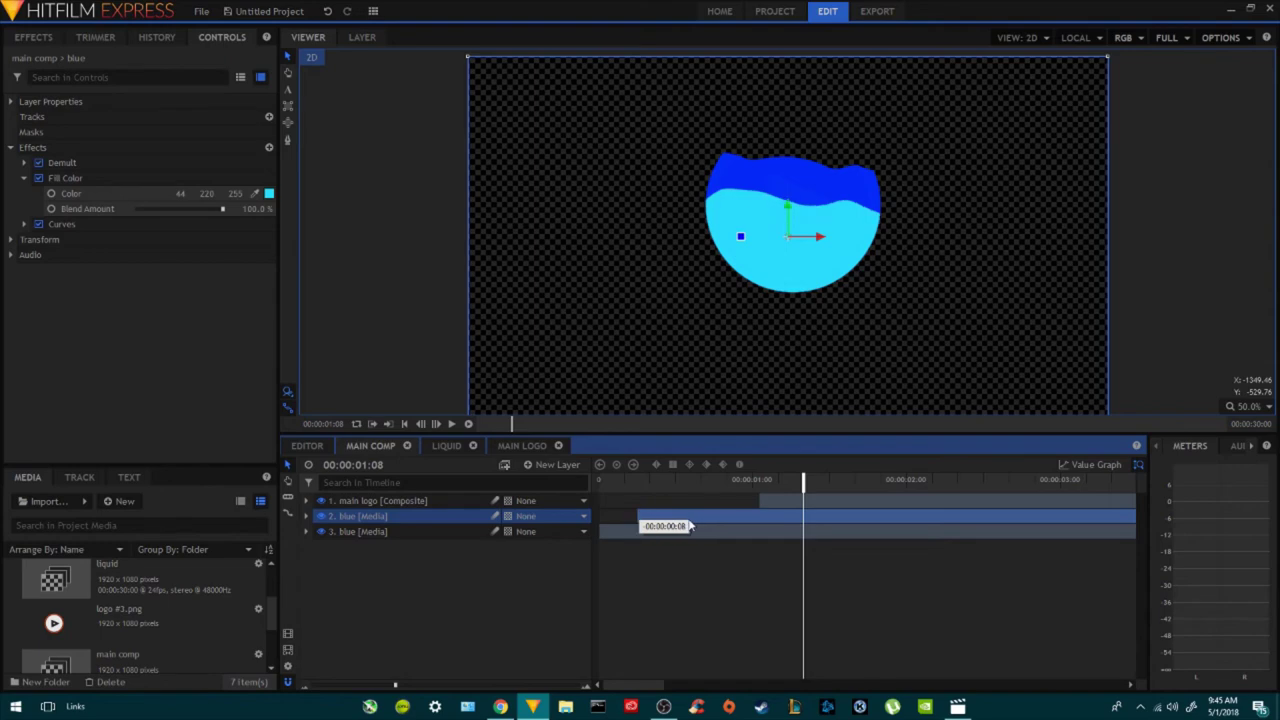
pyautogui.moveTo(619, 479); pyautogui.dragTo(900, 481)
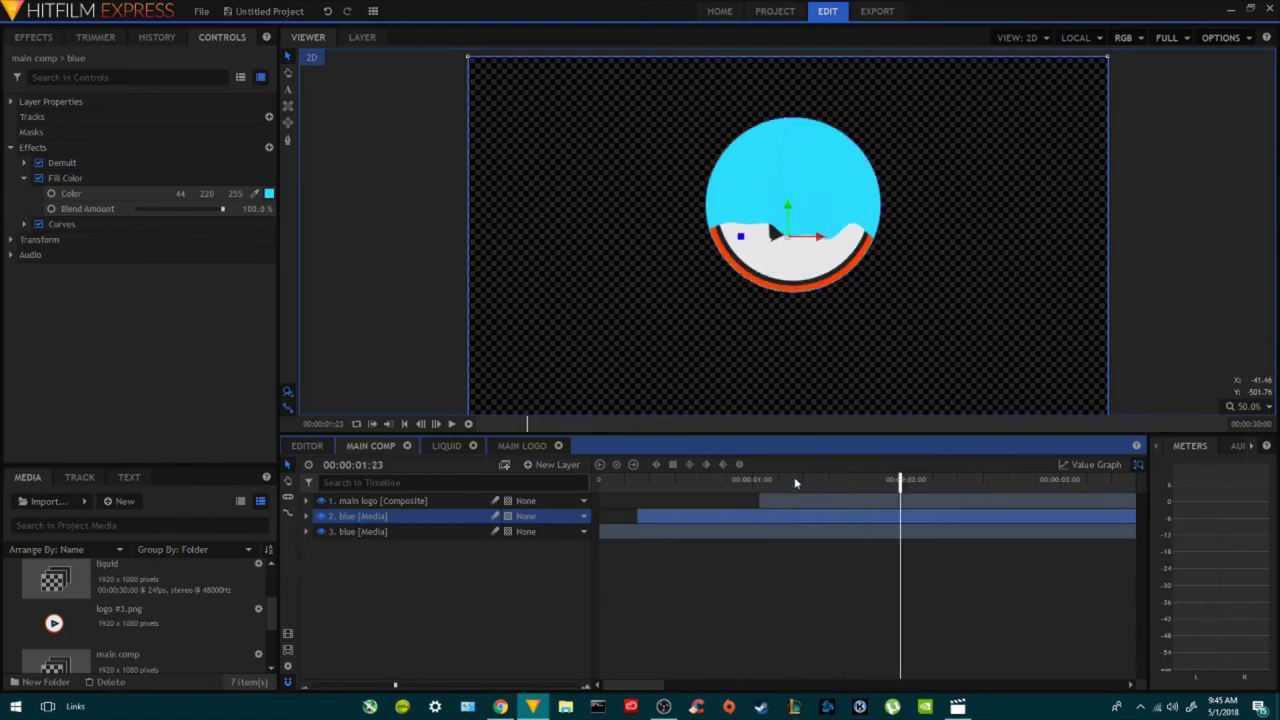
pyautogui.moveTo(804, 502); pyautogui.dragTo(796, 505)
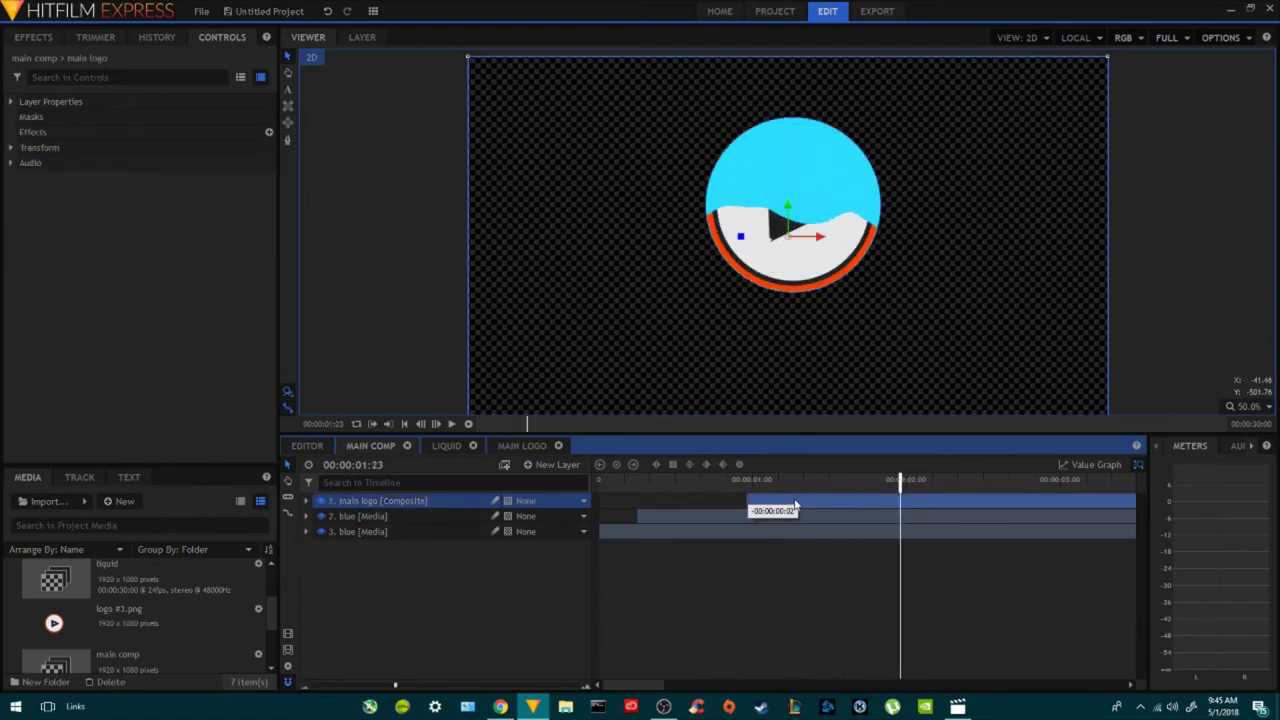
pyautogui.click(656, 479)
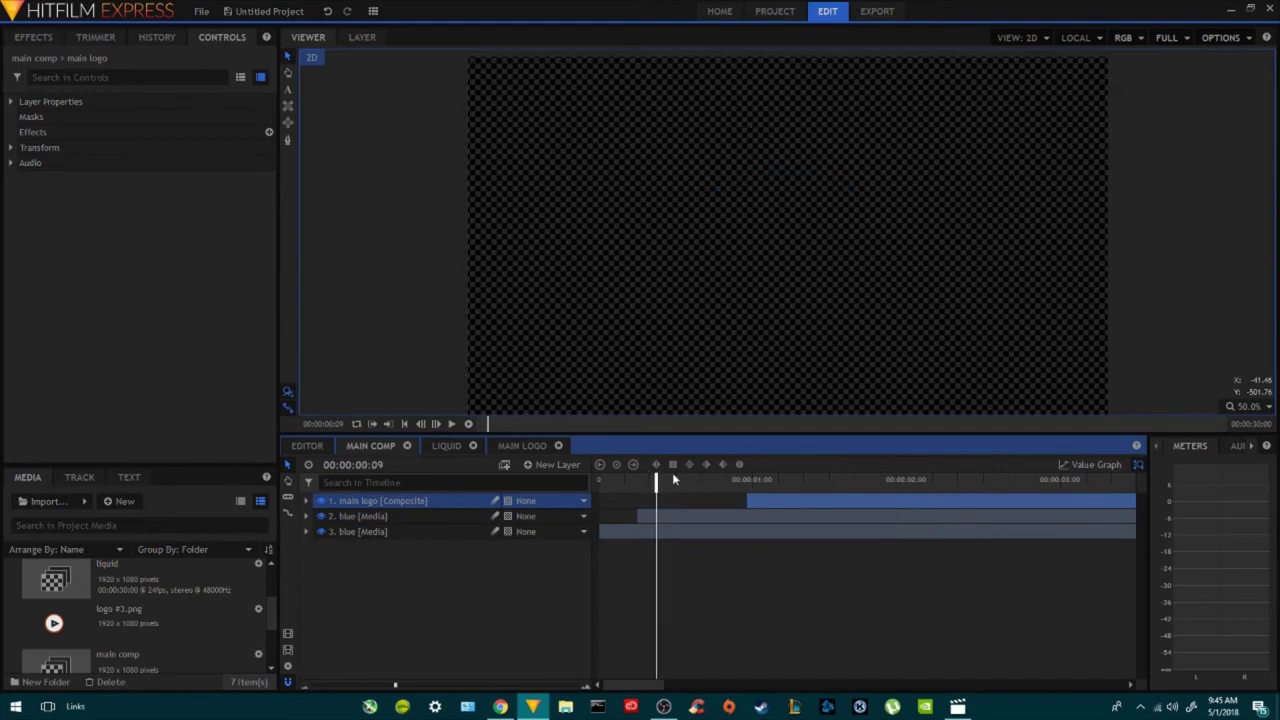
# Duplicate the light blue layer and rename the copy "white".
pyautogui.click(433, 515)
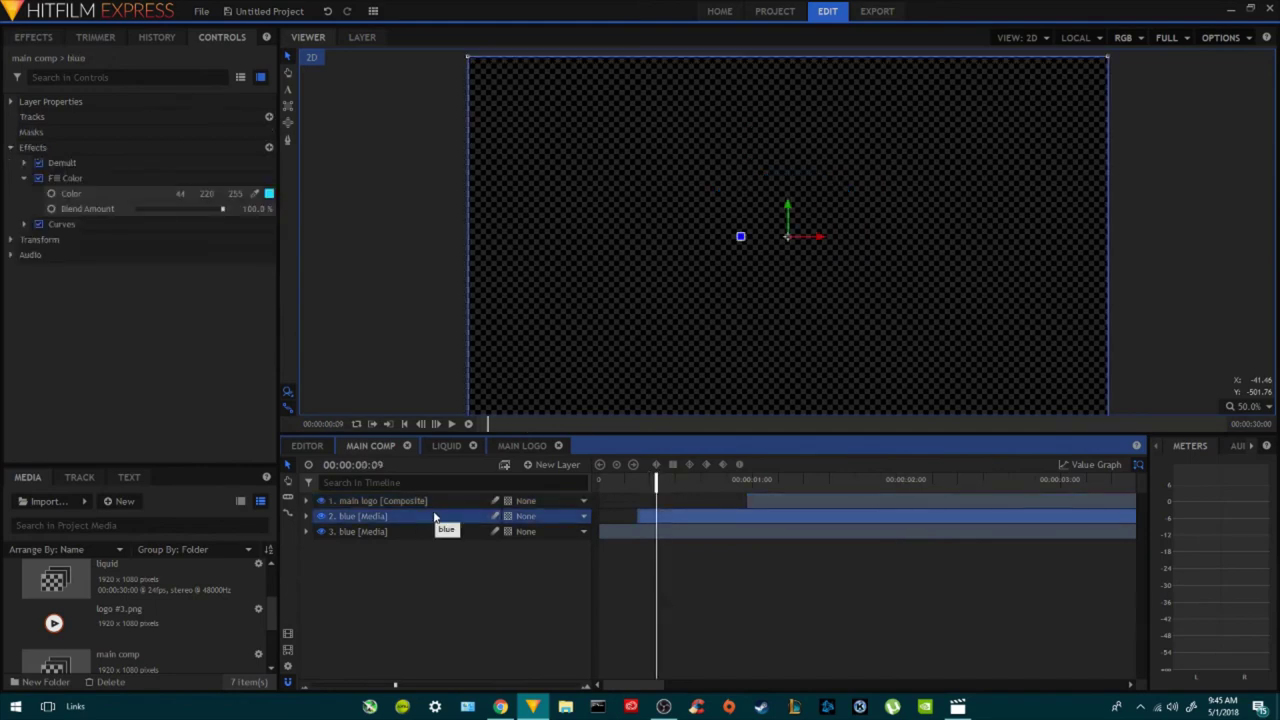
pyautogui.hotkey('ctrl', 'd')
pyautogui.doubleClick(425, 518)
pyautogui.write('white')
pyautogui.press('Return')
# Set the white layer's fill color to white, #ffffff.
pyautogui.click(268, 193)
pyautogui.click(613, 322)
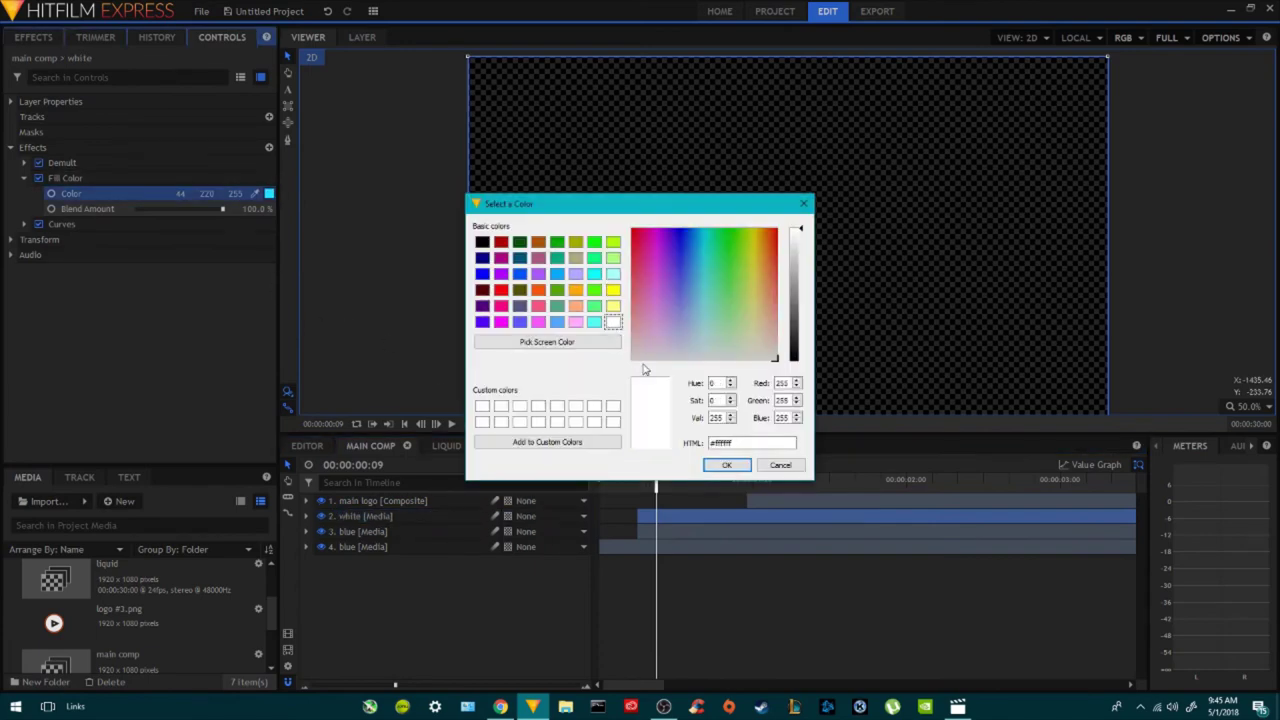
pyautogui.click(726, 465)
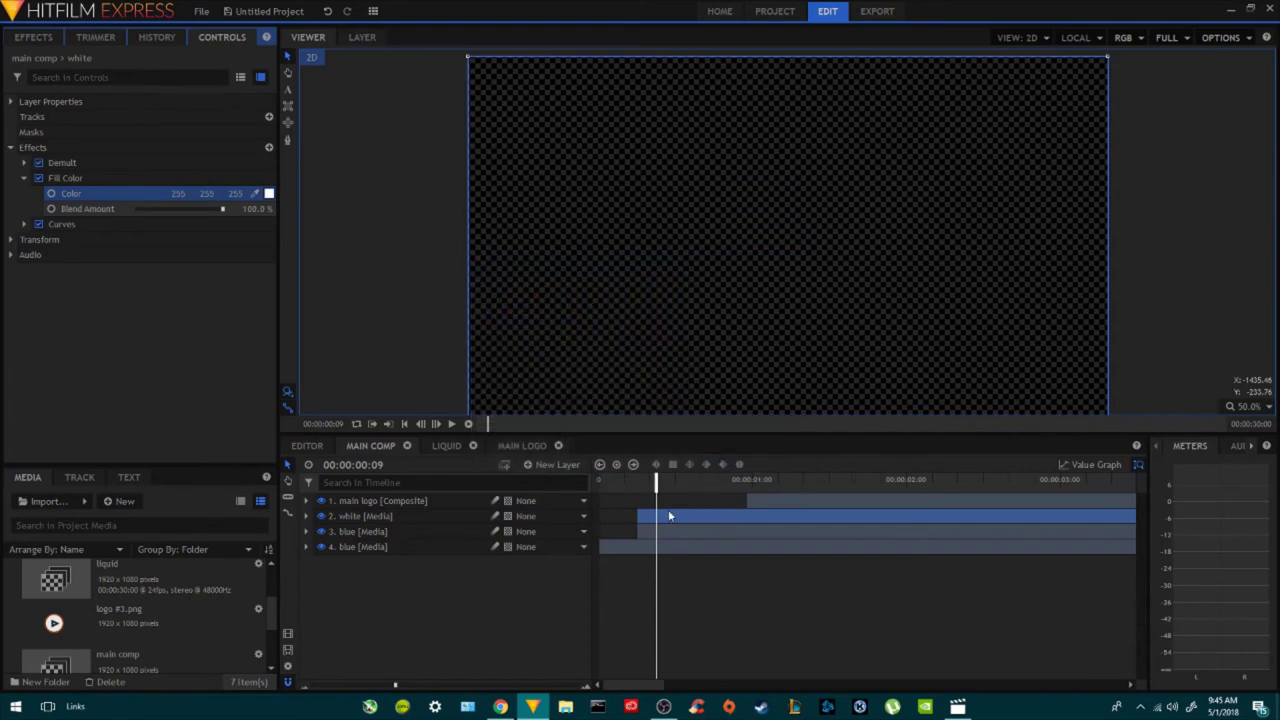
# Delay the white layer to start about 2 frames before the main logo and scrub through to 00:00:03:01 to check the reveal.
pyautogui.moveTo(678, 515); pyautogui.dragTo(775, 526)
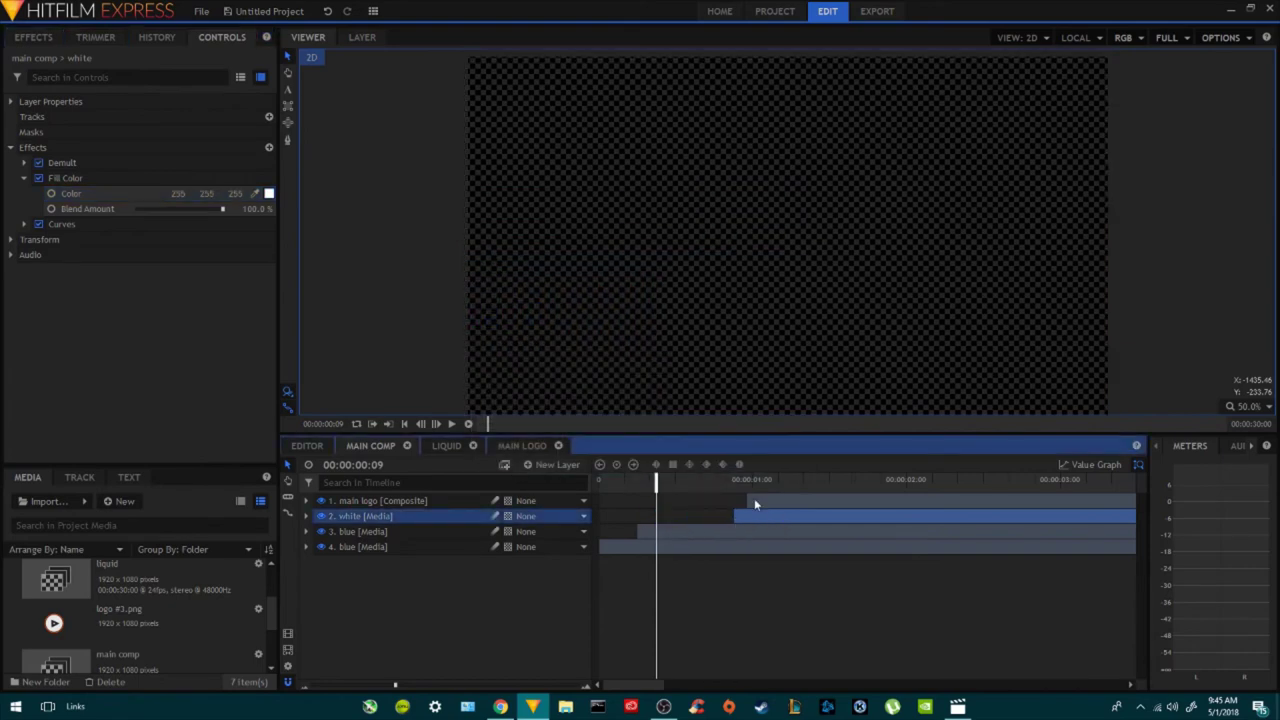
pyautogui.moveTo(654, 490); pyautogui.dragTo(1067, 514)
pyautogui.click(361, 618)
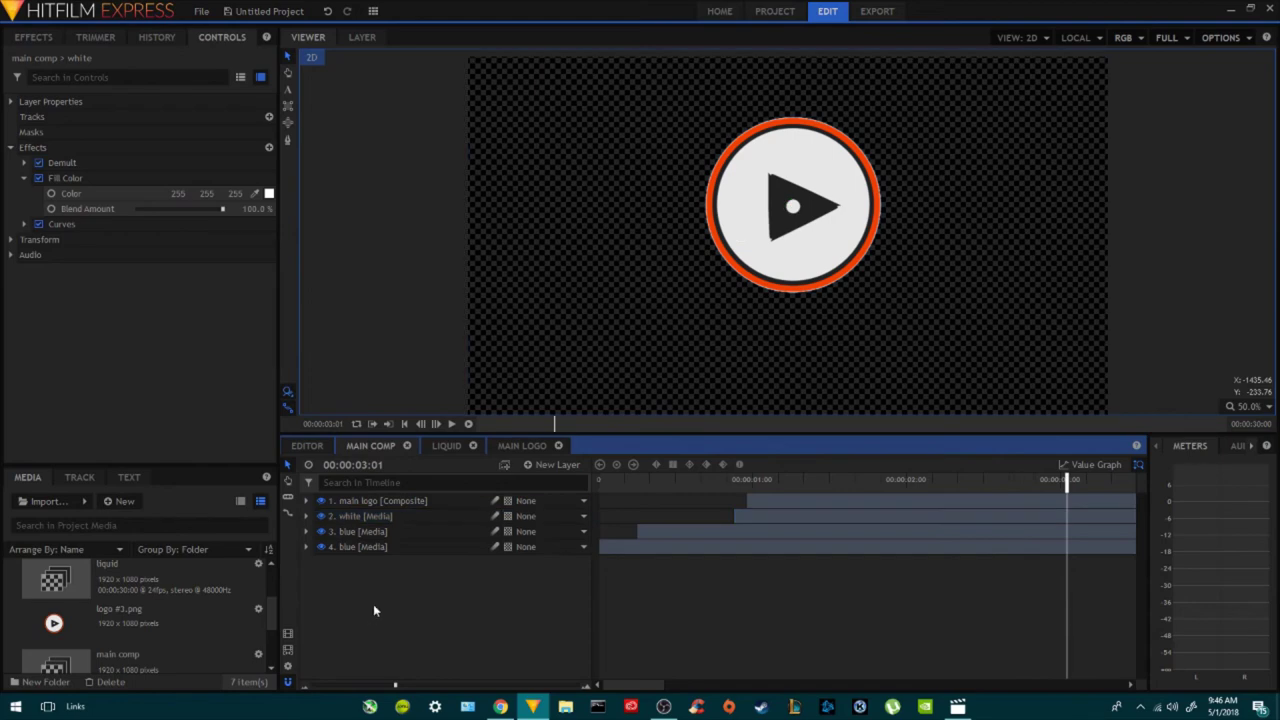
# Add a dark gray 1920 x 1080 plane named "bg", color #1b1b1b, beneath all other layers.
pyautogui.rightClick(382, 610)
pyautogui.moveTo(400, 611)
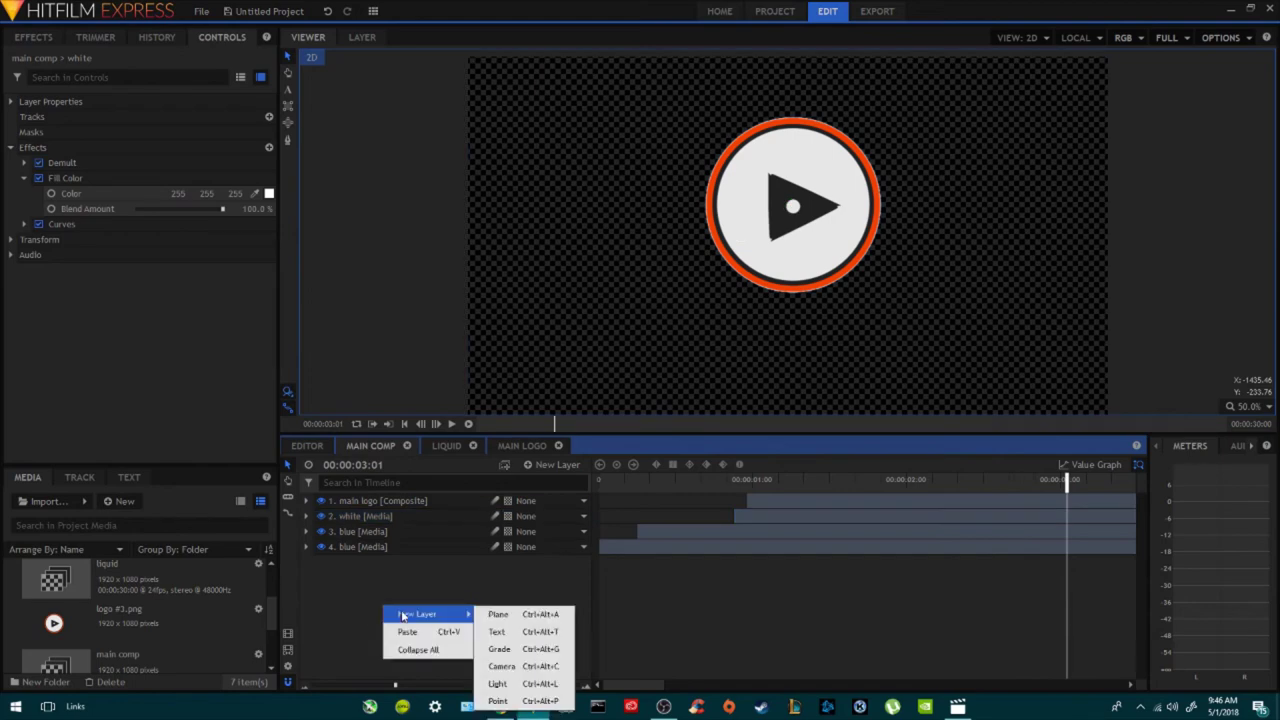
pyautogui.click(495, 610)
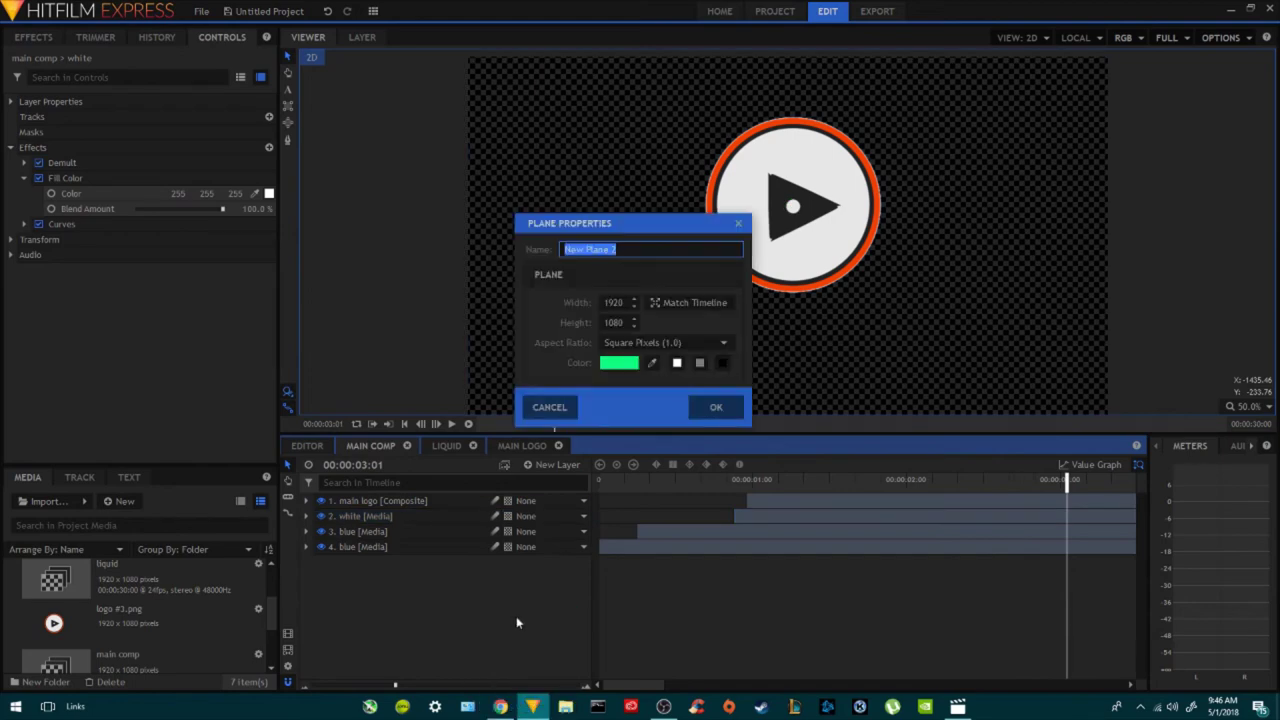
pyautogui.write('bg')
pyautogui.click(622, 364)
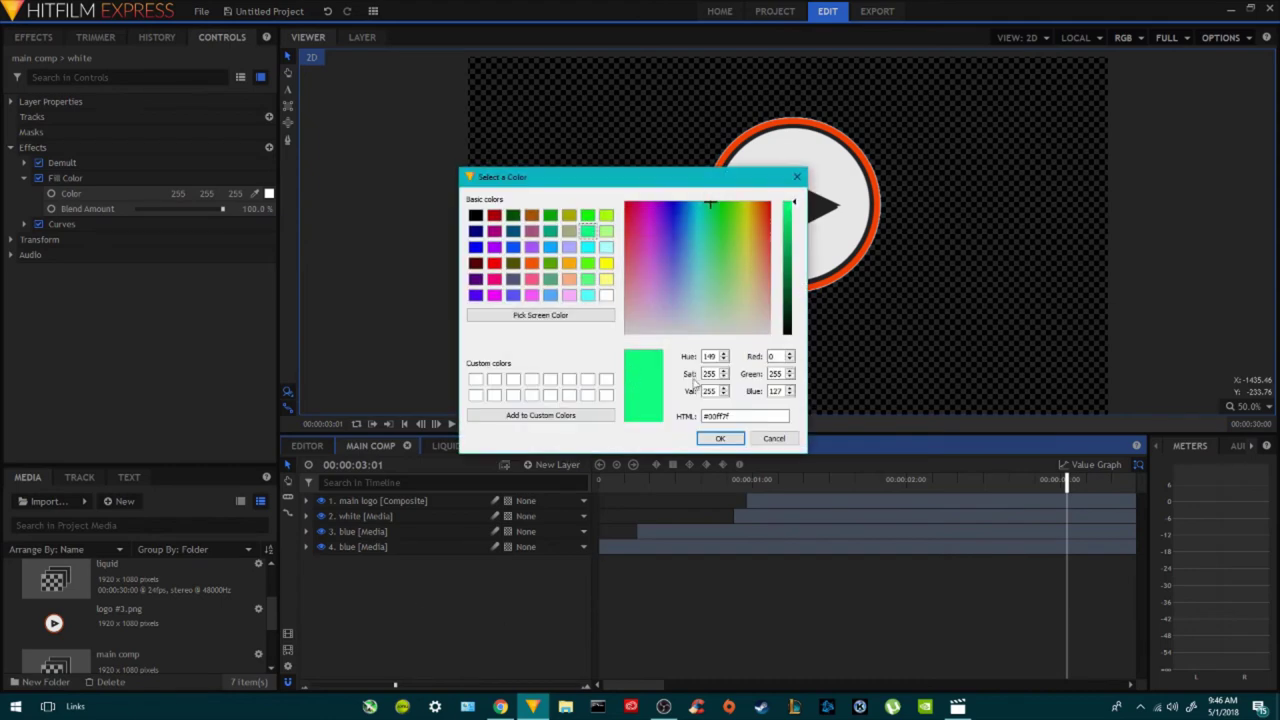
pyautogui.click(475, 216)
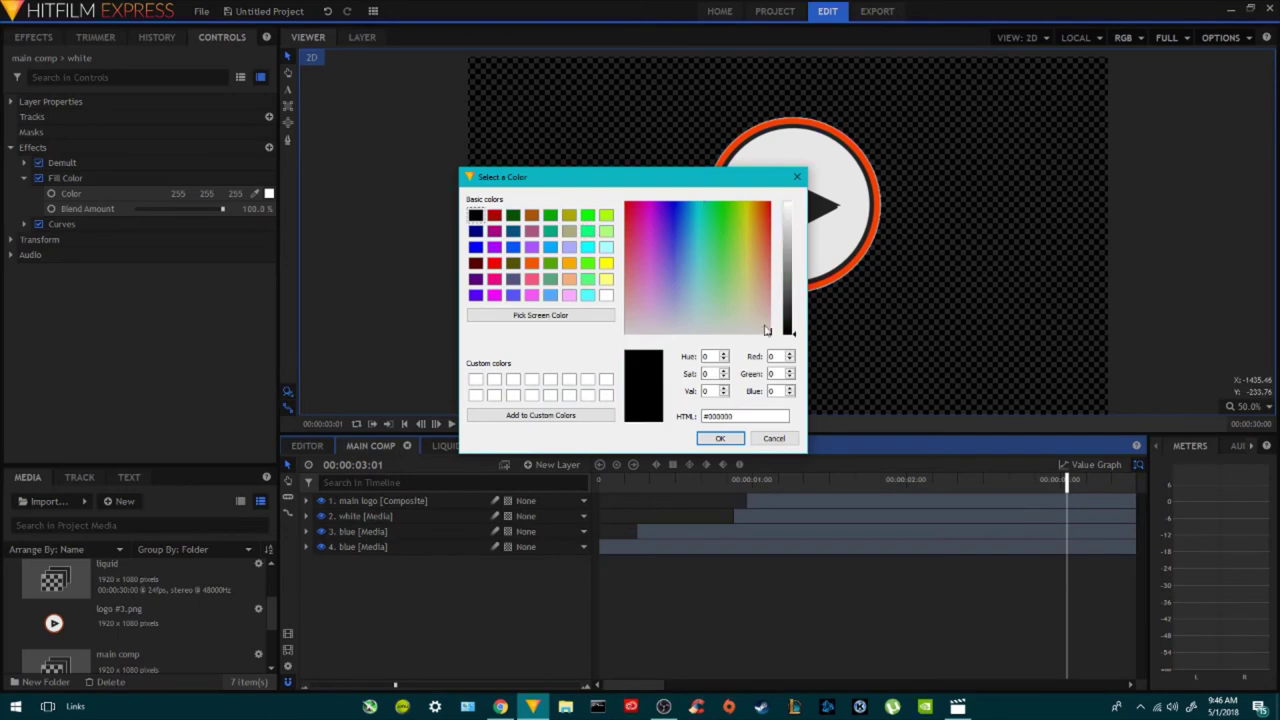
pyautogui.moveTo(790, 333); pyautogui.dragTo(790, 322)
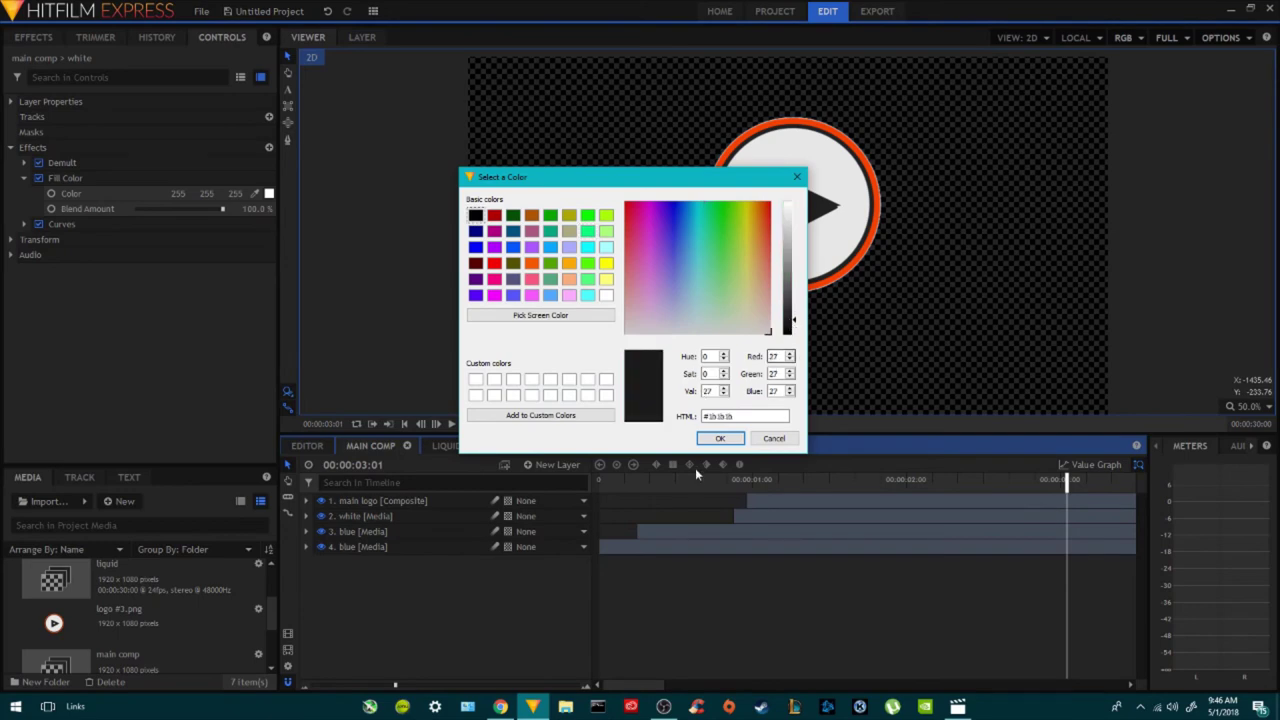
pyautogui.click(720, 438)
pyautogui.click(714, 412)
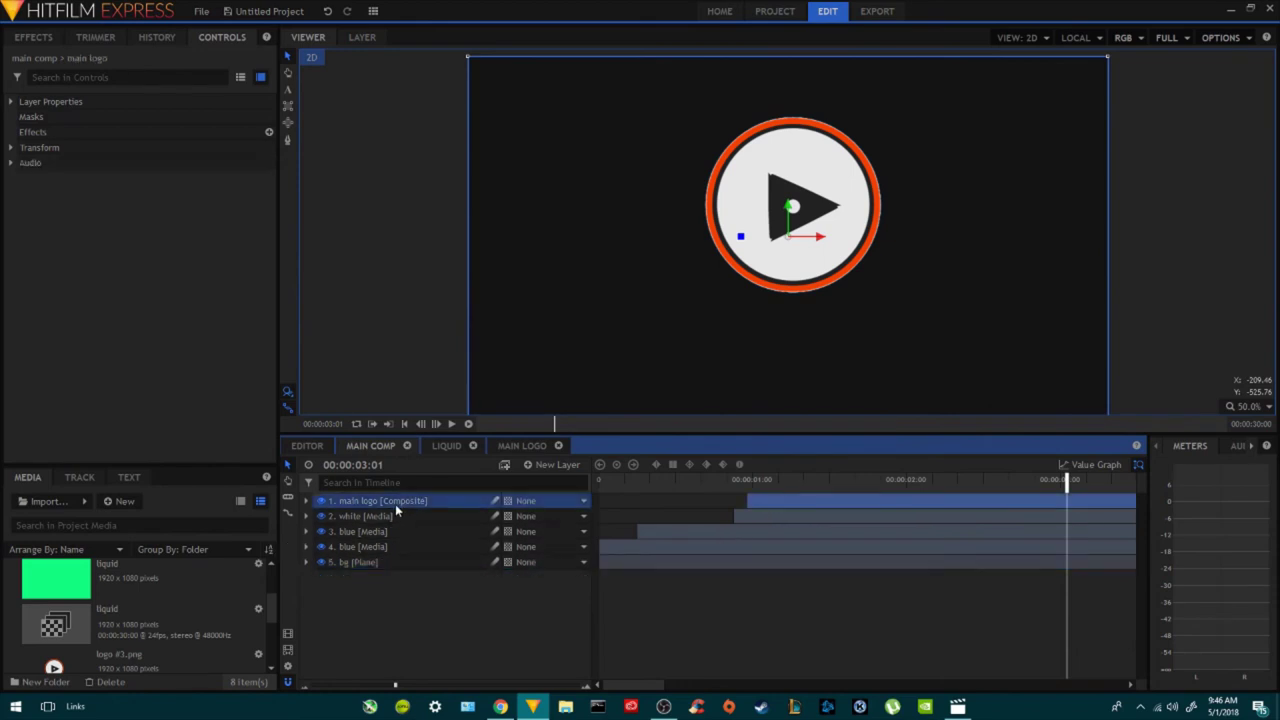
# Shift the main logo, white and both blue layers down together to center the logo vertically in the frame.
pyautogui.keyDown('shift'); pyautogui.click(380, 547); pyautogui.keyUp('shift')
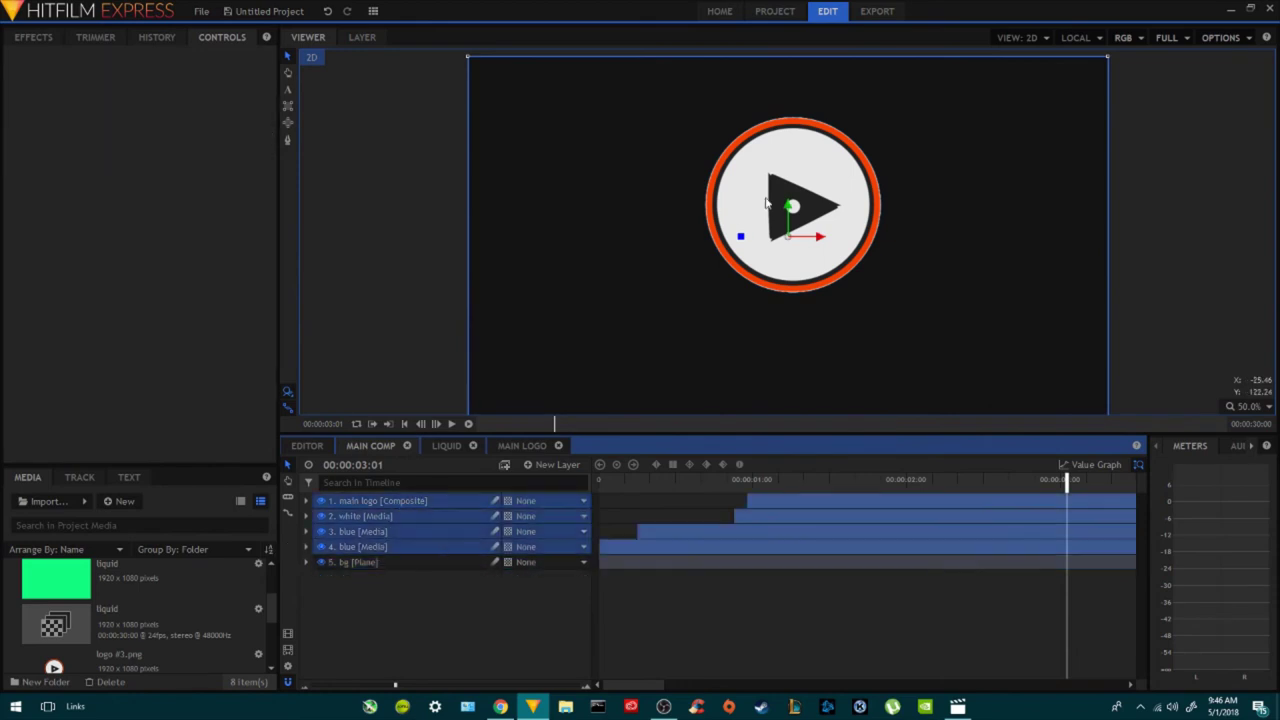
pyautogui.moveTo(783, 205); pyautogui.dragTo(786, 236)
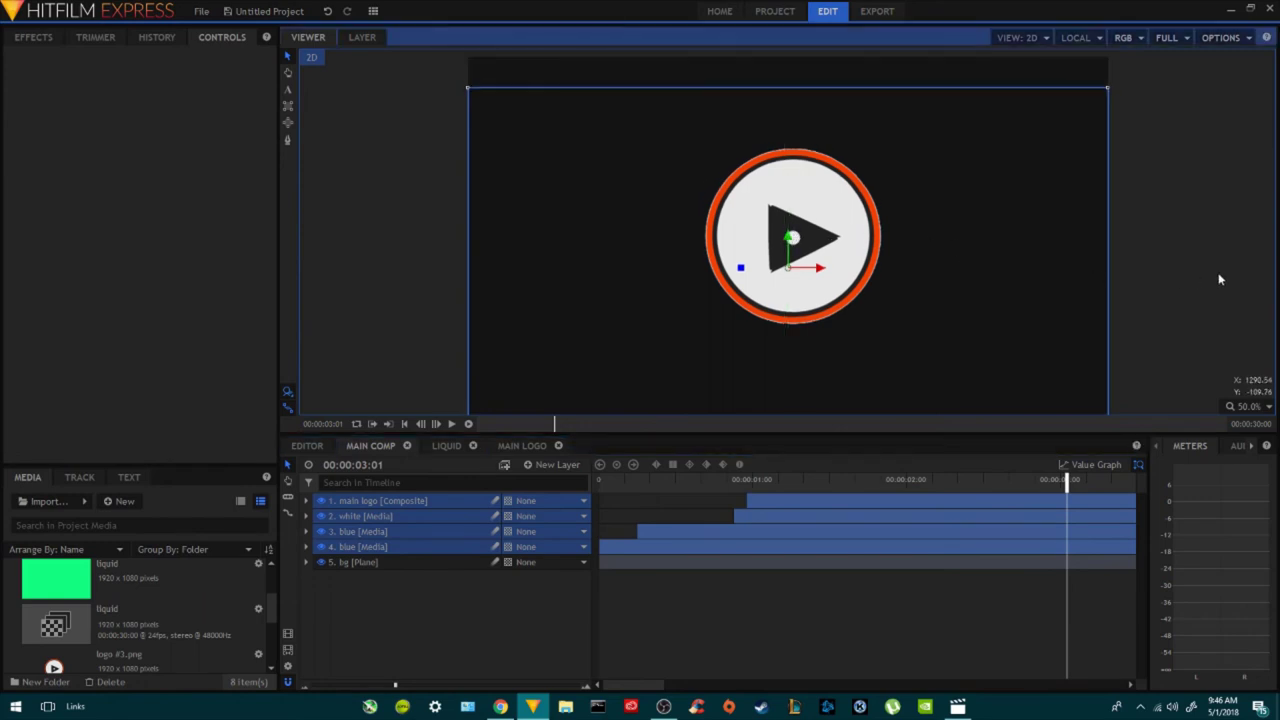
pyautogui.click(404, 584)
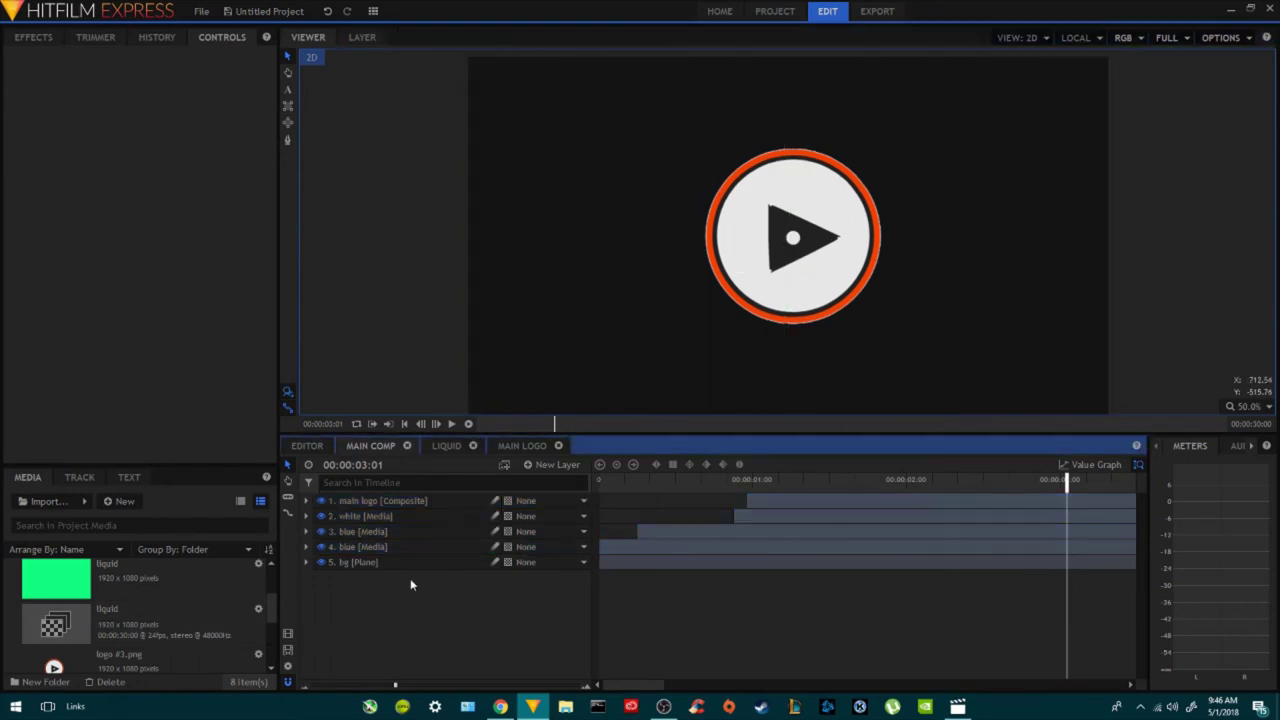
# Find the bubbles.mp4 clip among the project media and preview its animation in the Trimmer.
pyautogui.moveTo(170, 466); pyautogui.dragTo(203, 362)
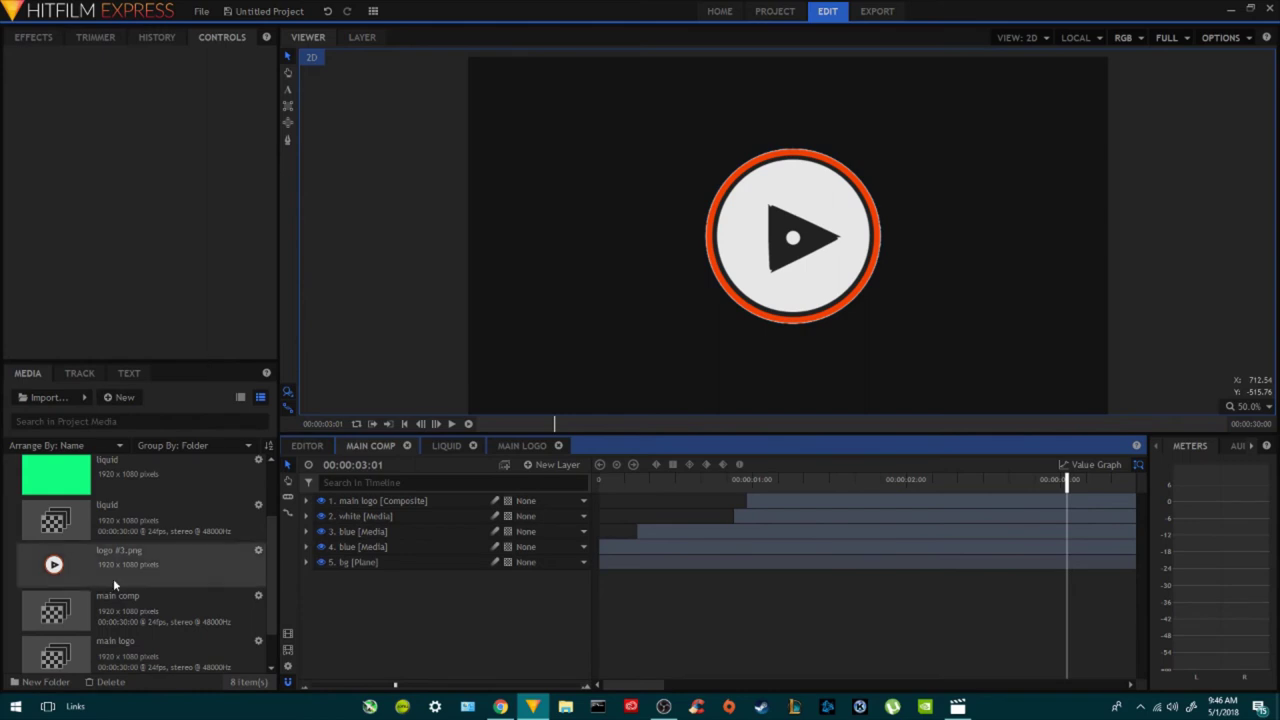
pyautogui.scroll(-3, 150, 560)
pyautogui.click(77, 651)
pyautogui.moveTo(77, 651); pyautogui.dragTo(80, 645)
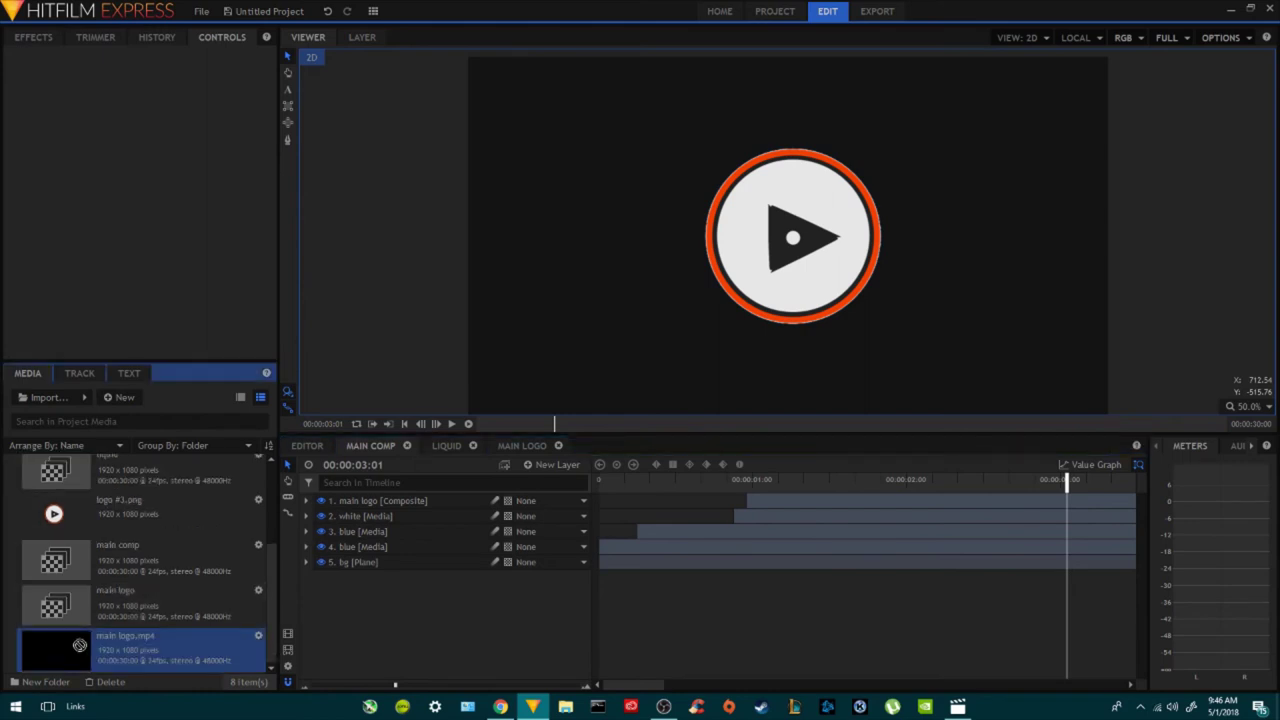
pyautogui.click(95, 37)
pyautogui.moveTo(204, 452); pyautogui.dragTo(212, 452)
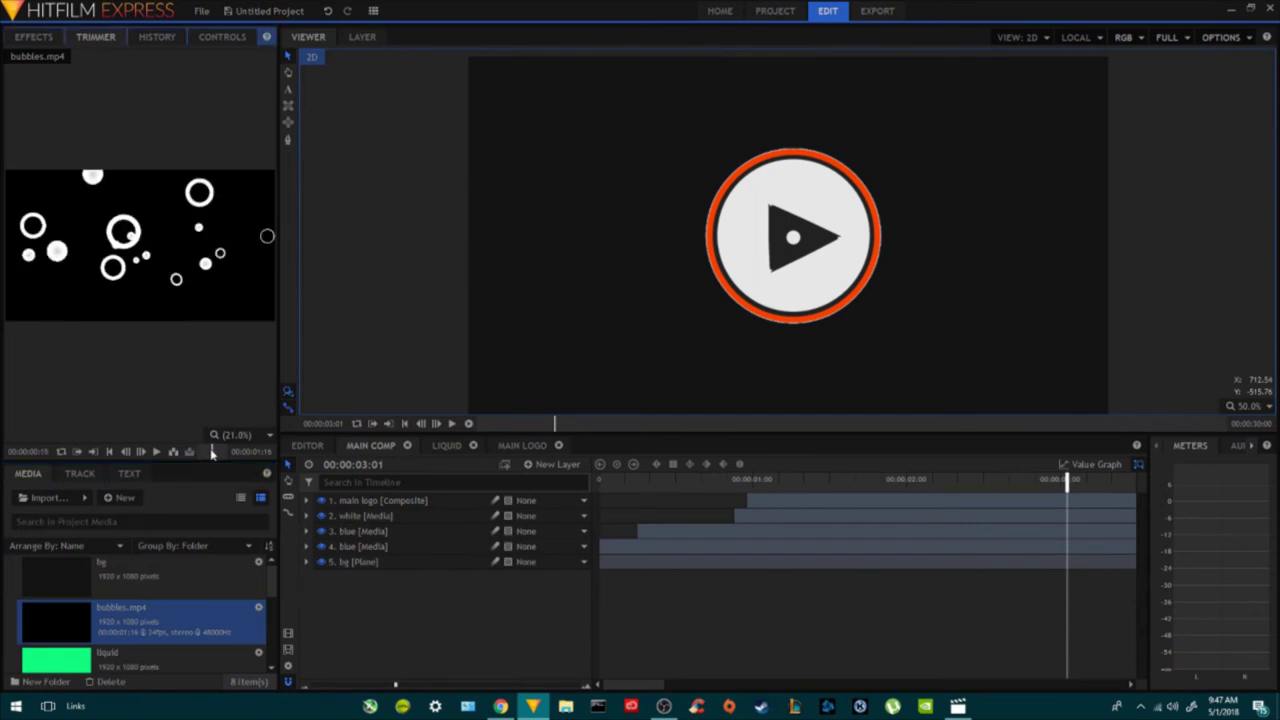
pyautogui.press('space')
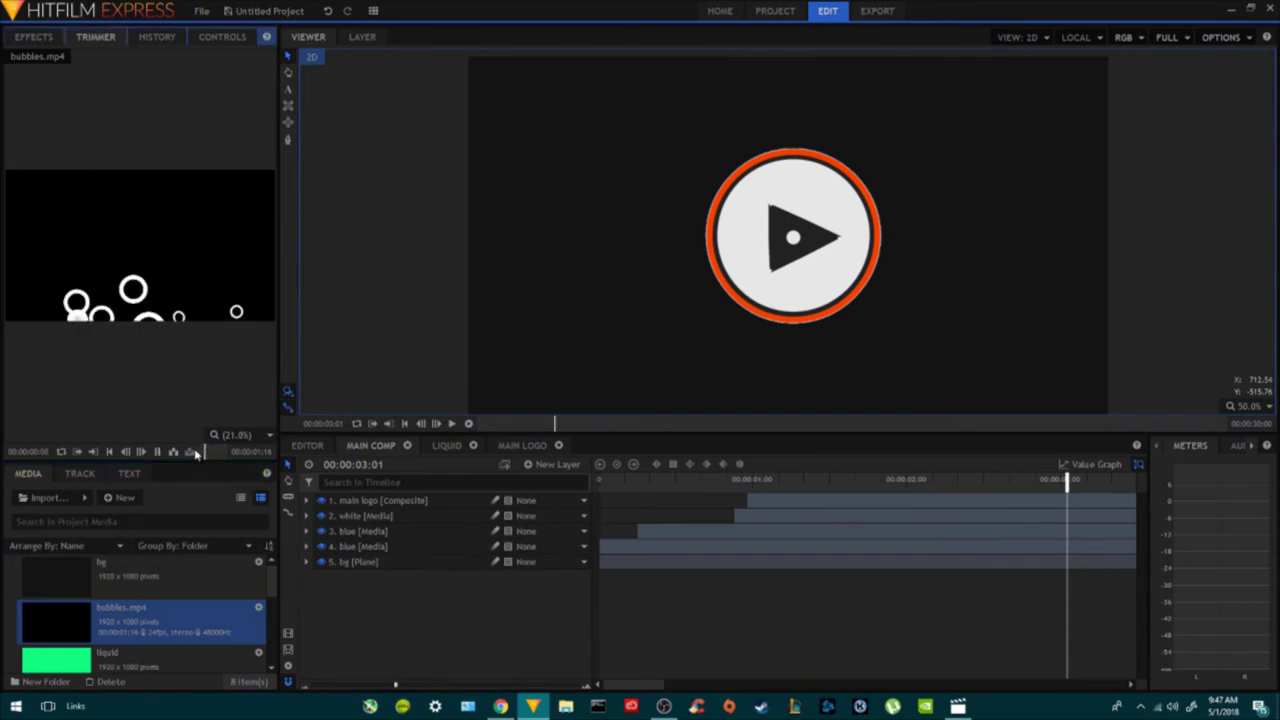
# Add bubbles.mp4 above the main logo at the start of the timeline and set its blend mode to Add.
pyautogui.moveTo(50, 622); pyautogui.dragTo(428, 503)
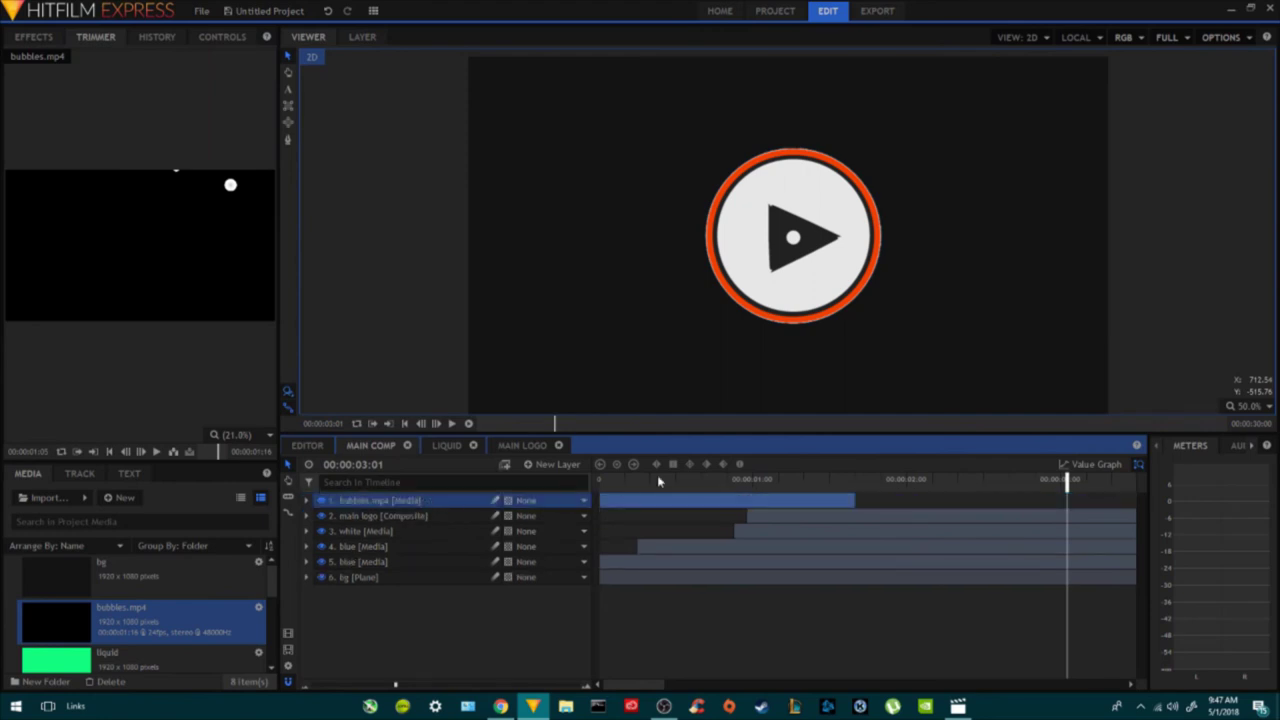
pyautogui.moveTo(607, 508)
pyautogui.mouseDown()
pyautogui.moveTo(668, 508)
pyautogui.moveTo(594, 506)
pyautogui.moveTo(621, 509)
pyautogui.mouseUp()
pyautogui.rightClick(414, 503)
pyautogui.moveTo(440, 154)
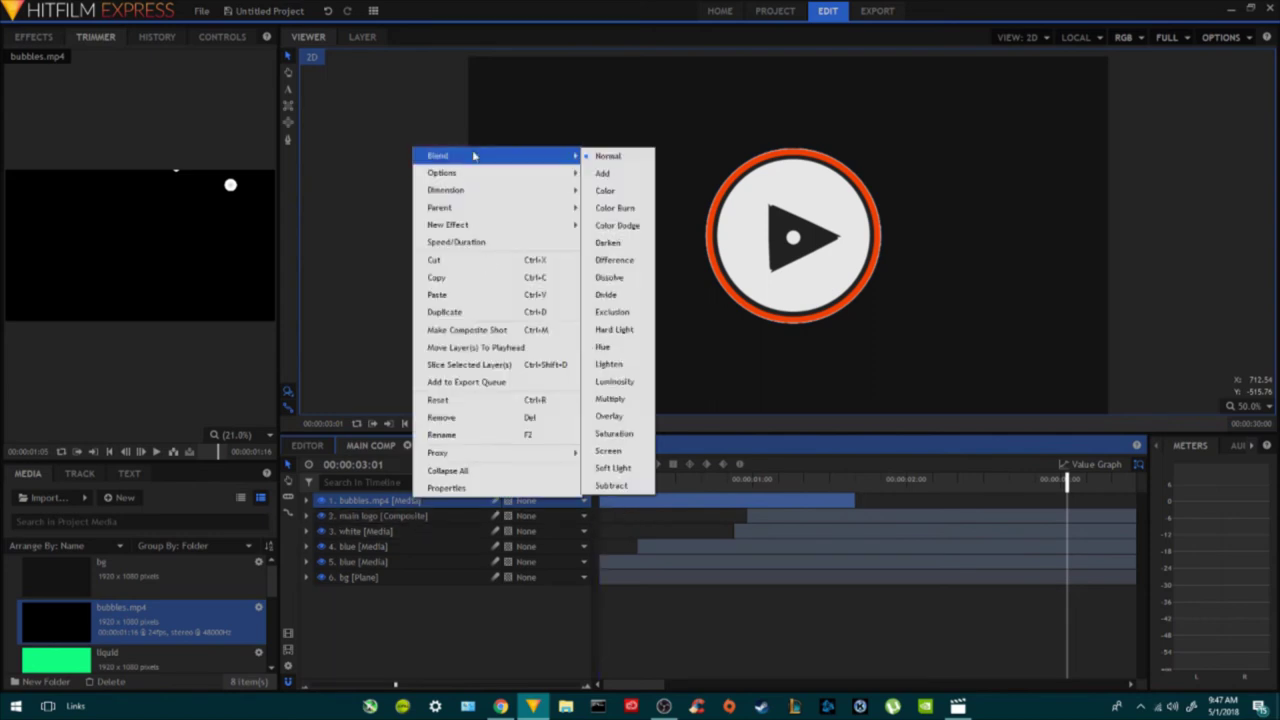
pyautogui.click(540, 172)
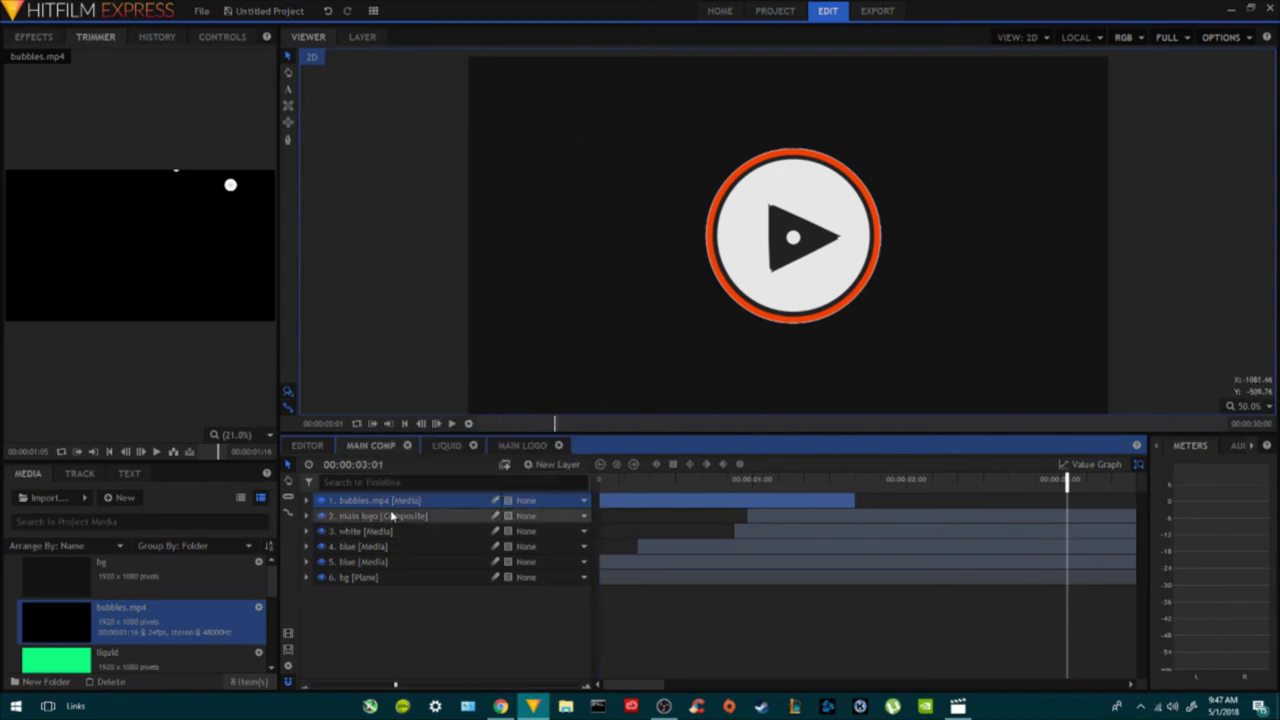
# Scale the bubbles layer down around the logo and delay its start to about 00:00:01:01.
pyautogui.moveTo(603, 480); pyautogui.dragTo(701, 480)
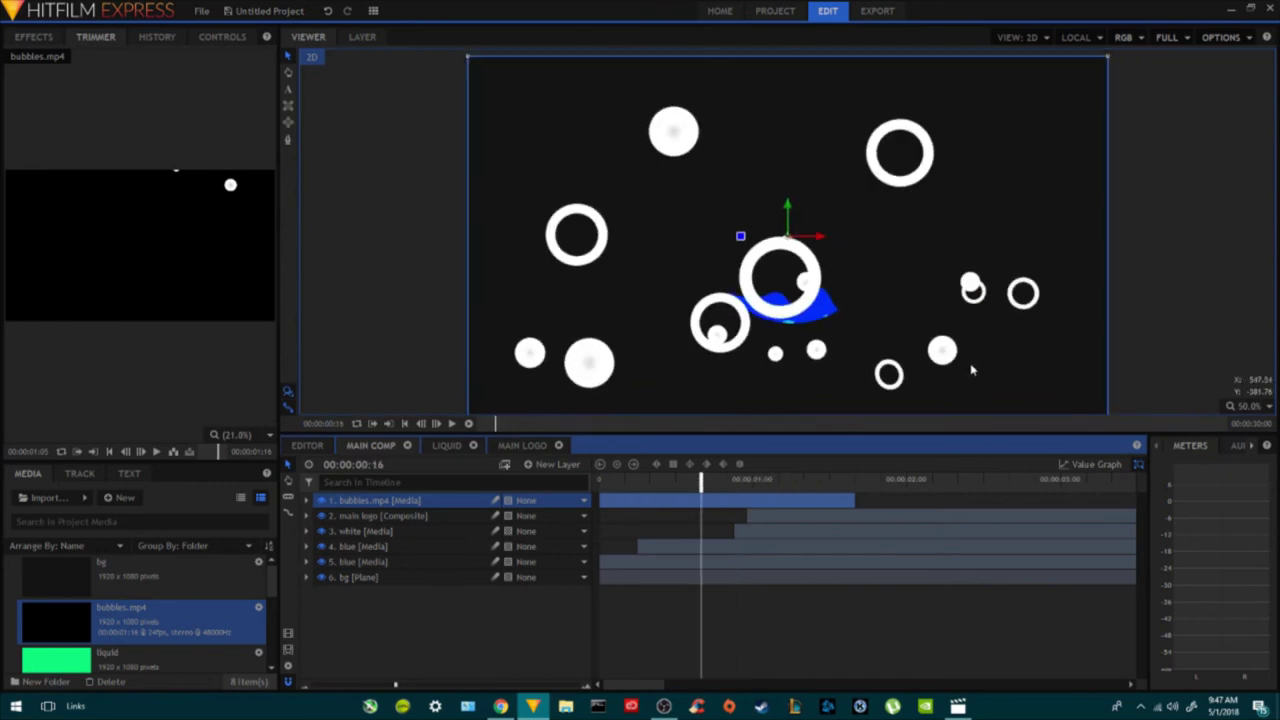
pyautogui.scroll(-2, 1022, 370)
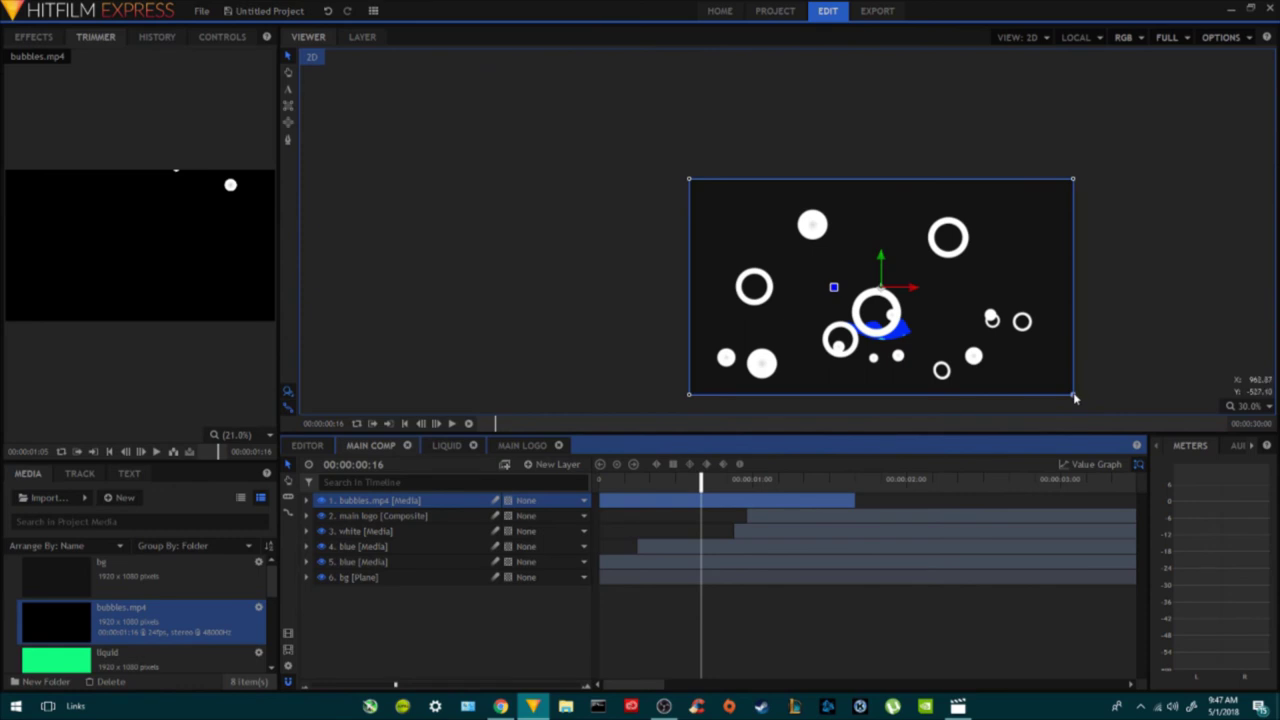
pyautogui.moveTo(1075, 398); pyautogui.dragTo(1058, 397)
pyautogui.click(424, 502)
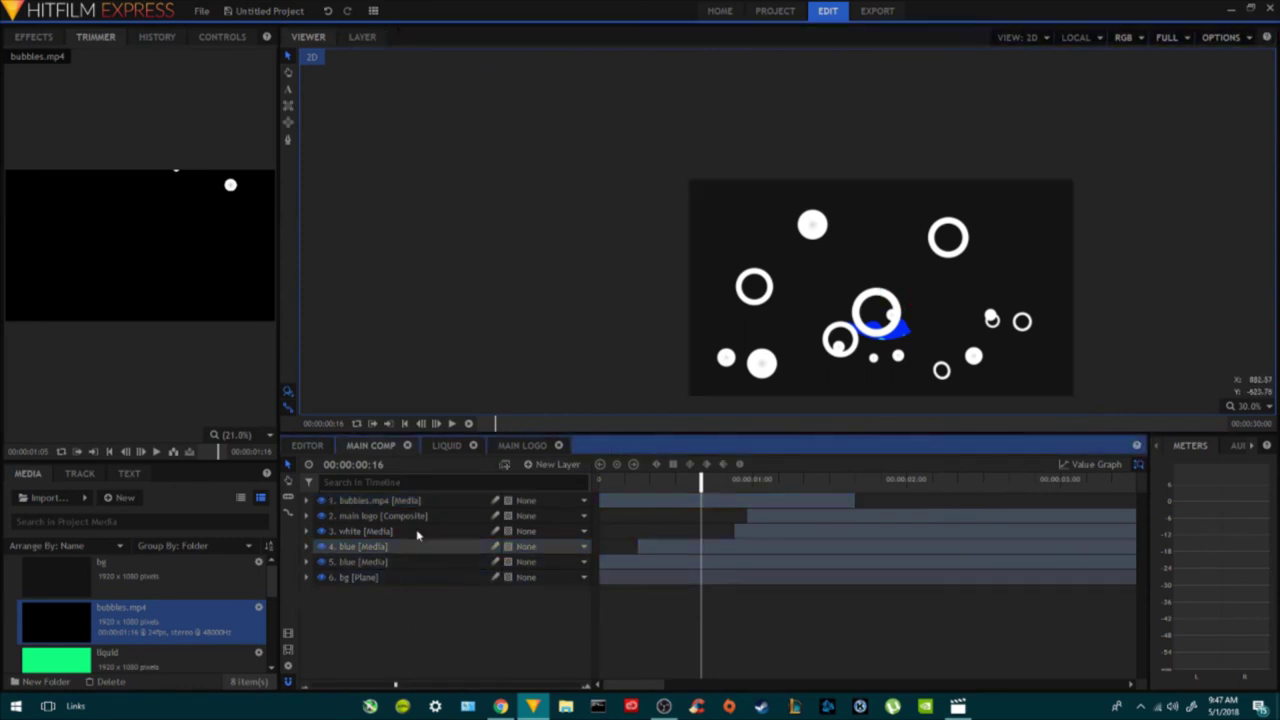
pyautogui.moveTo(1075, 398); pyautogui.dragTo(996, 370)
pyautogui.moveTo(734, 481); pyautogui.dragTo(868, 485)
pyautogui.moveTo(753, 507); pyautogui.dragTo(797, 519)
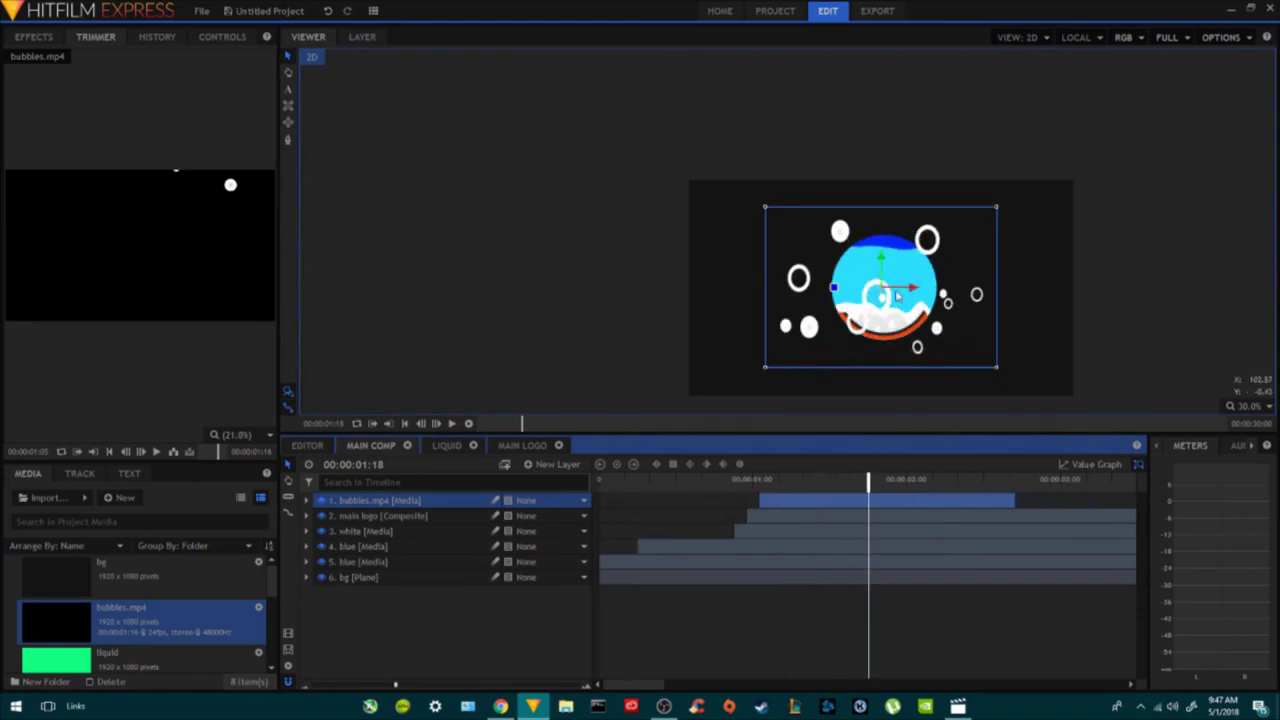
# Fit the composition in the viewer and shrink the bubbles layer further so the bubbles gather around the logo.
pyautogui.click(1258, 408)
pyautogui.click(1256, 568)
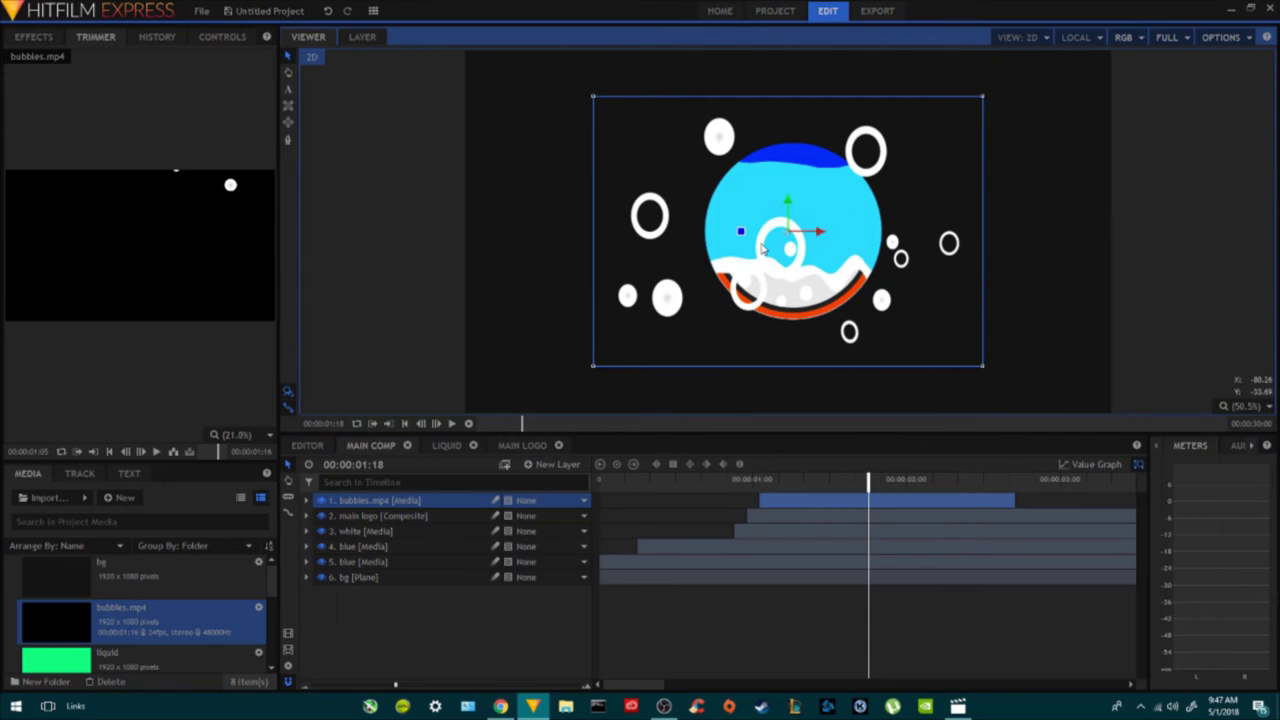
pyautogui.moveTo(982, 368); pyautogui.dragTo(935, 330)
pyautogui.moveTo(941, 410); pyautogui.dragTo(932, 325)
pyautogui.click(400, 508)
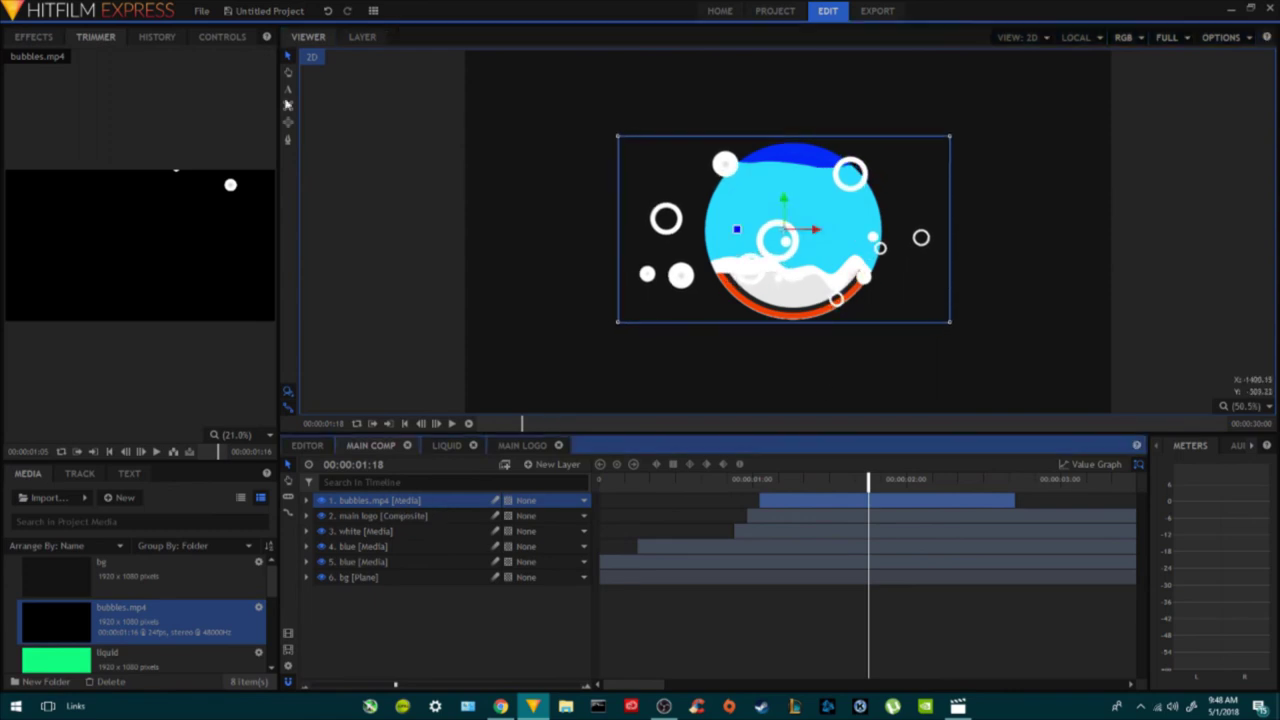
# Draw an elliptical mask on the bubbles layer and fit it to the logo's circular outline.
pyautogui.click(290, 123)
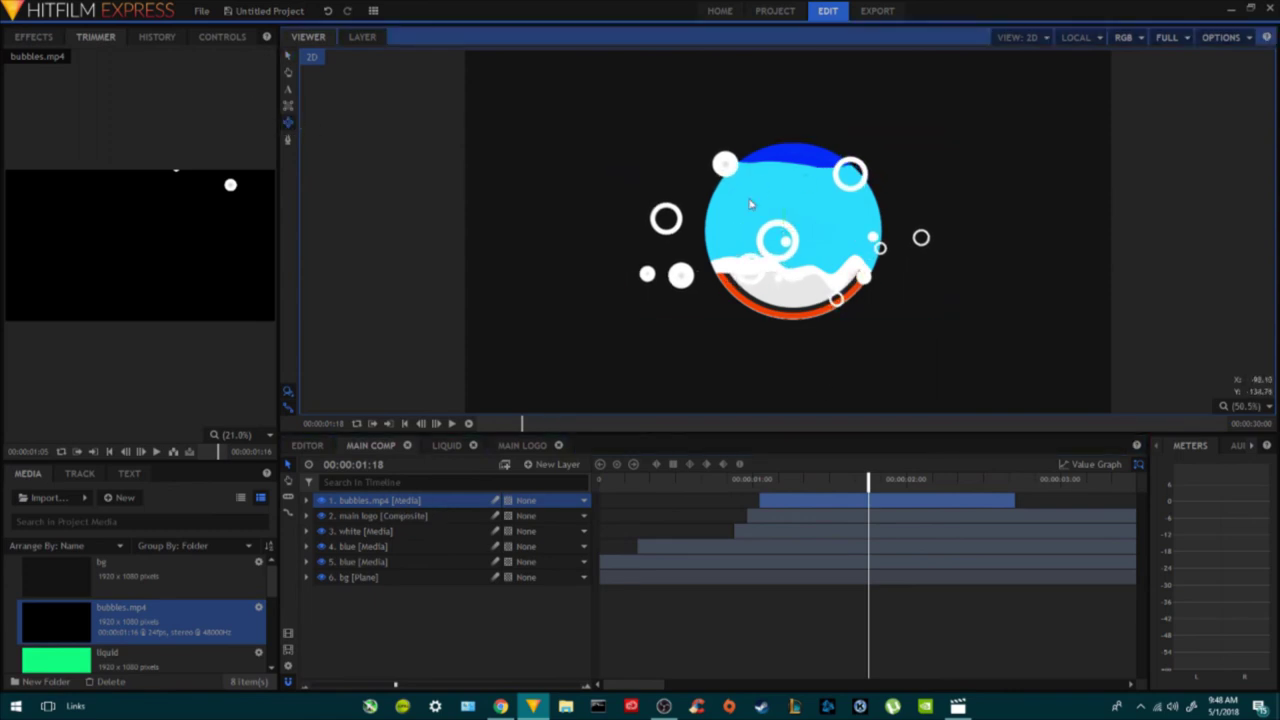
pyautogui.click(376, 504)
pyautogui.moveTo(752, 168); pyautogui.dragTo(895, 346)
pyautogui.click(289, 58)
pyautogui.moveTo(857, 246); pyautogui.dragTo(812, 230)
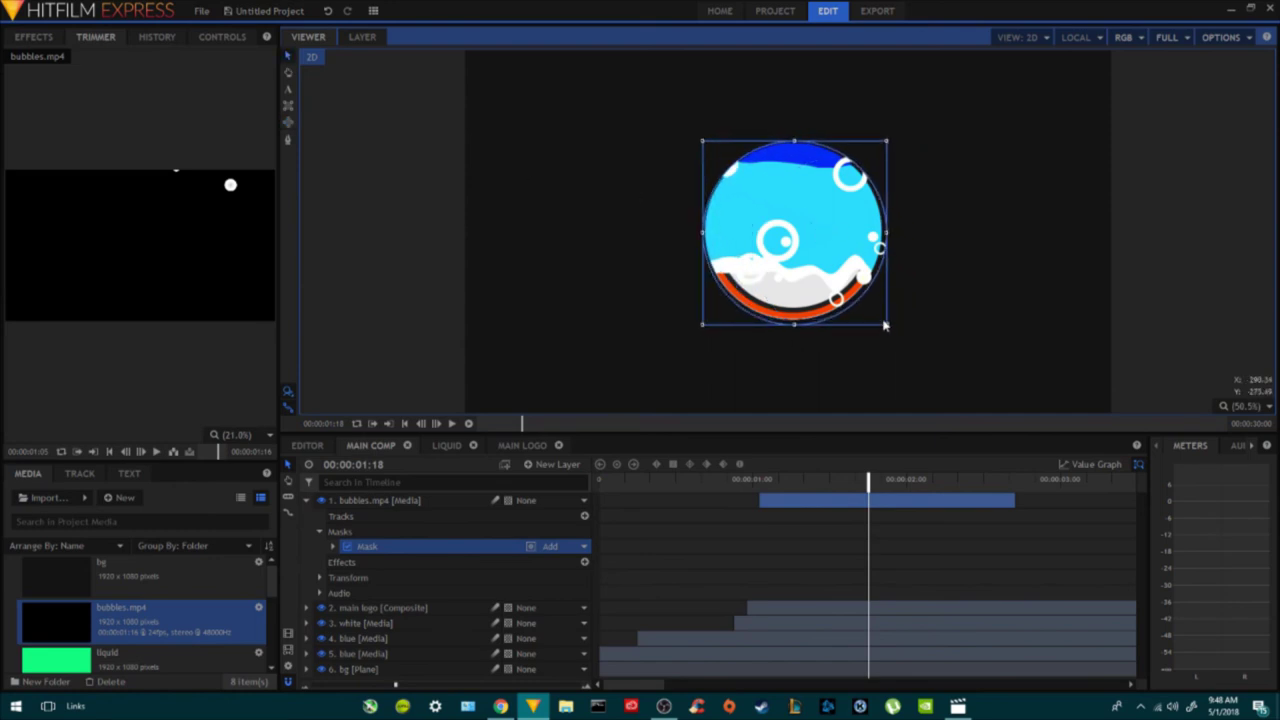
pyautogui.moveTo(884, 324); pyautogui.dragTo(880, 318)
# Play back the masked bubbles and move the bubbles clip back to the start of the timeline.
pyautogui.click(726, 484)
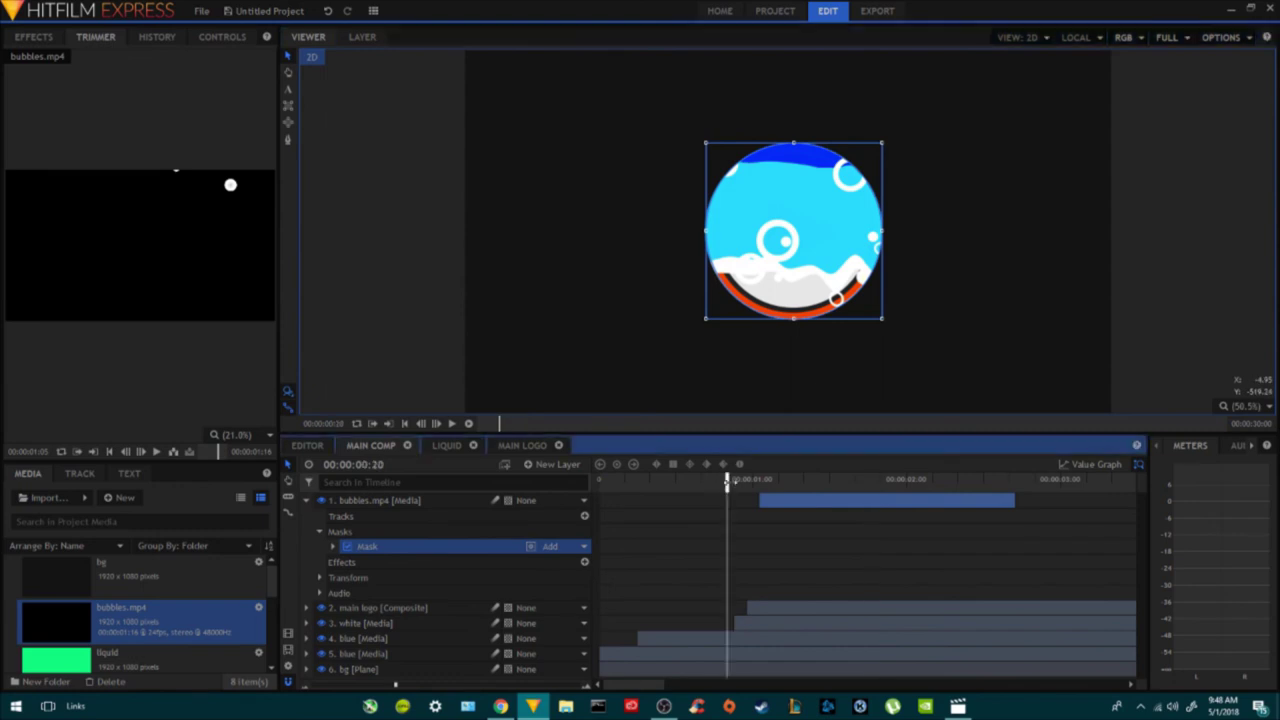
pyautogui.press('space')
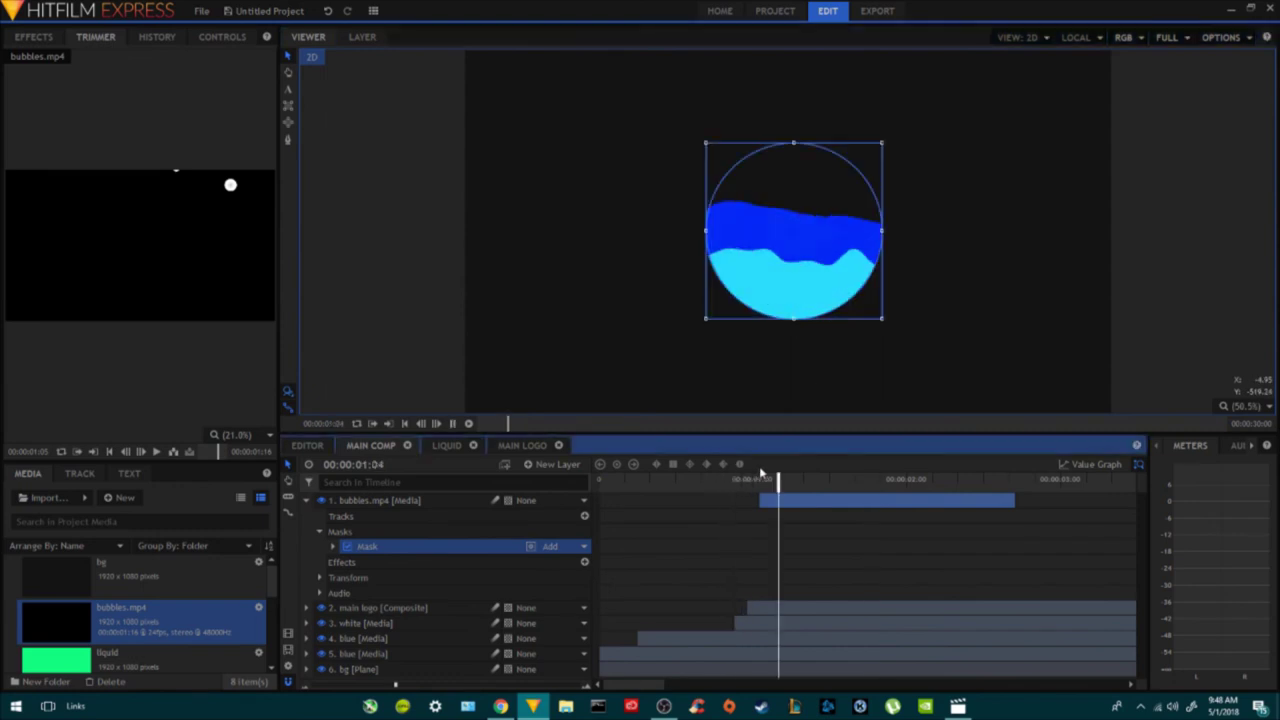
pyautogui.press('space')
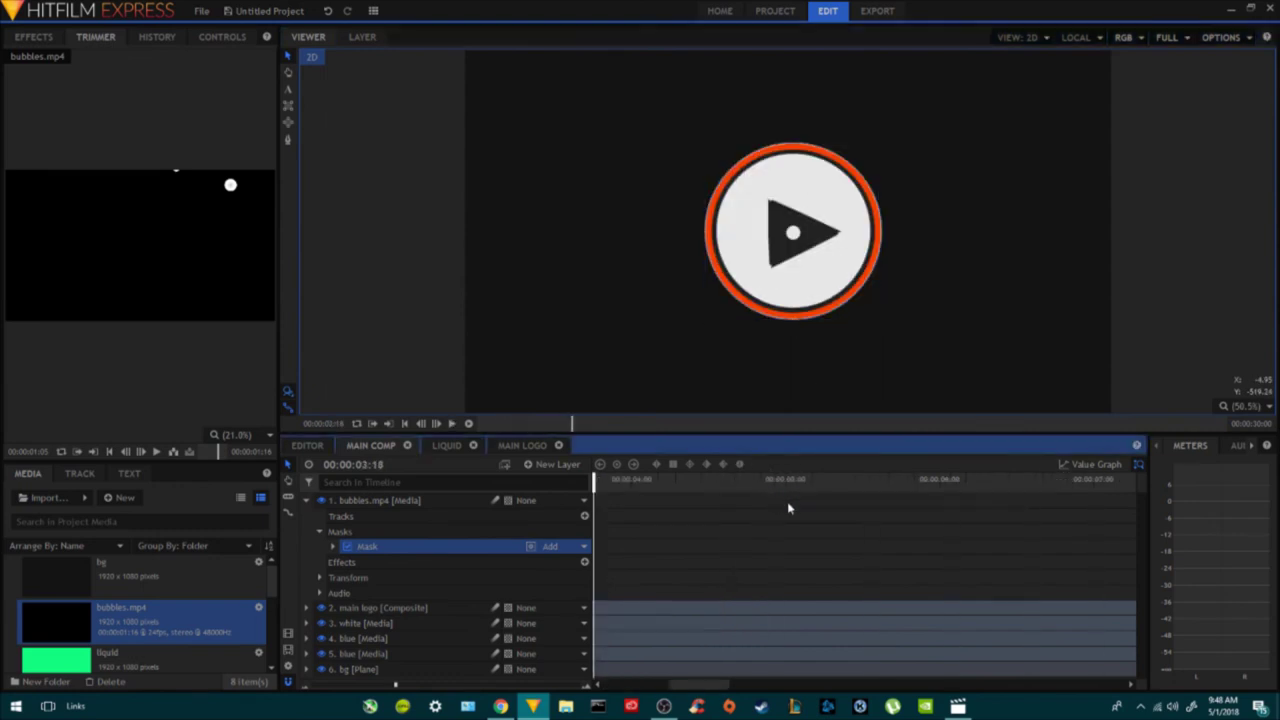
pyautogui.moveTo(692, 682); pyautogui.dragTo(632, 682)
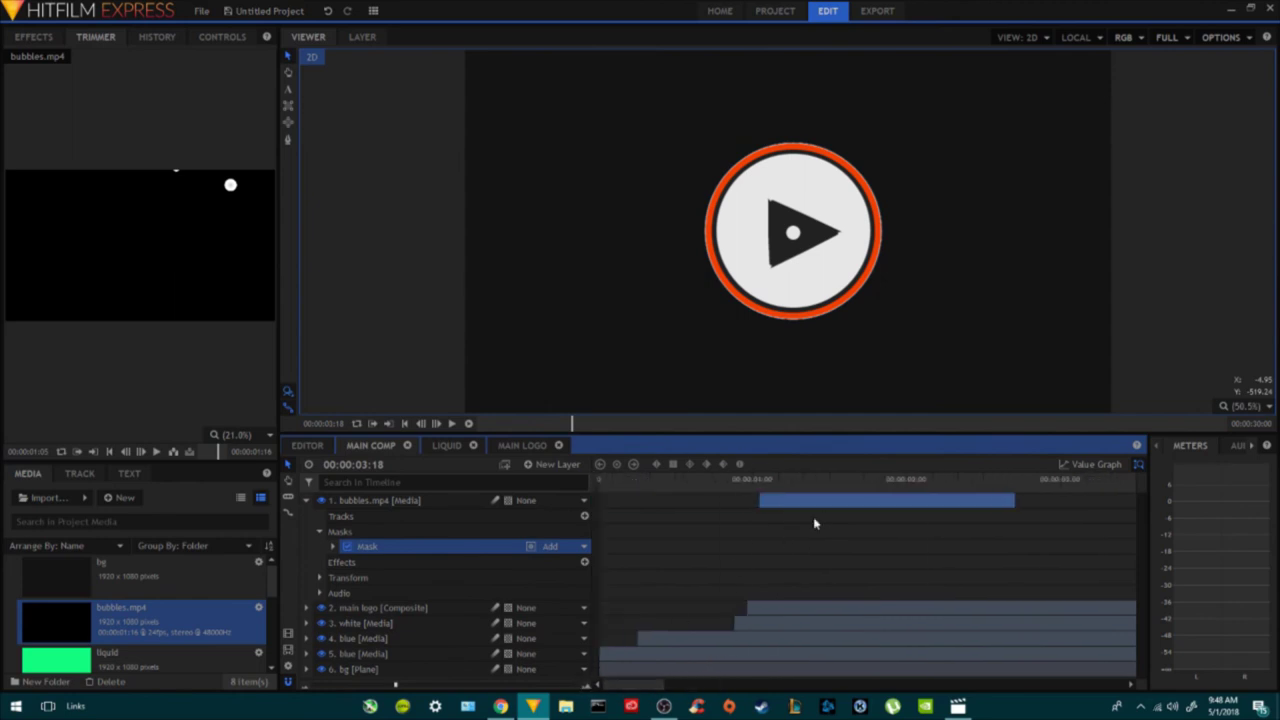
pyautogui.click(816, 503)
pyautogui.moveTo(820, 503)
pyautogui.mouseDown()
pyautogui.moveTo(657, 503)
pyautogui.moveTo(668, 506)
pyautogui.moveTo(600, 488)
pyautogui.moveTo(838, 486)
pyautogui.mouseUp()
pyautogui.press('Right')
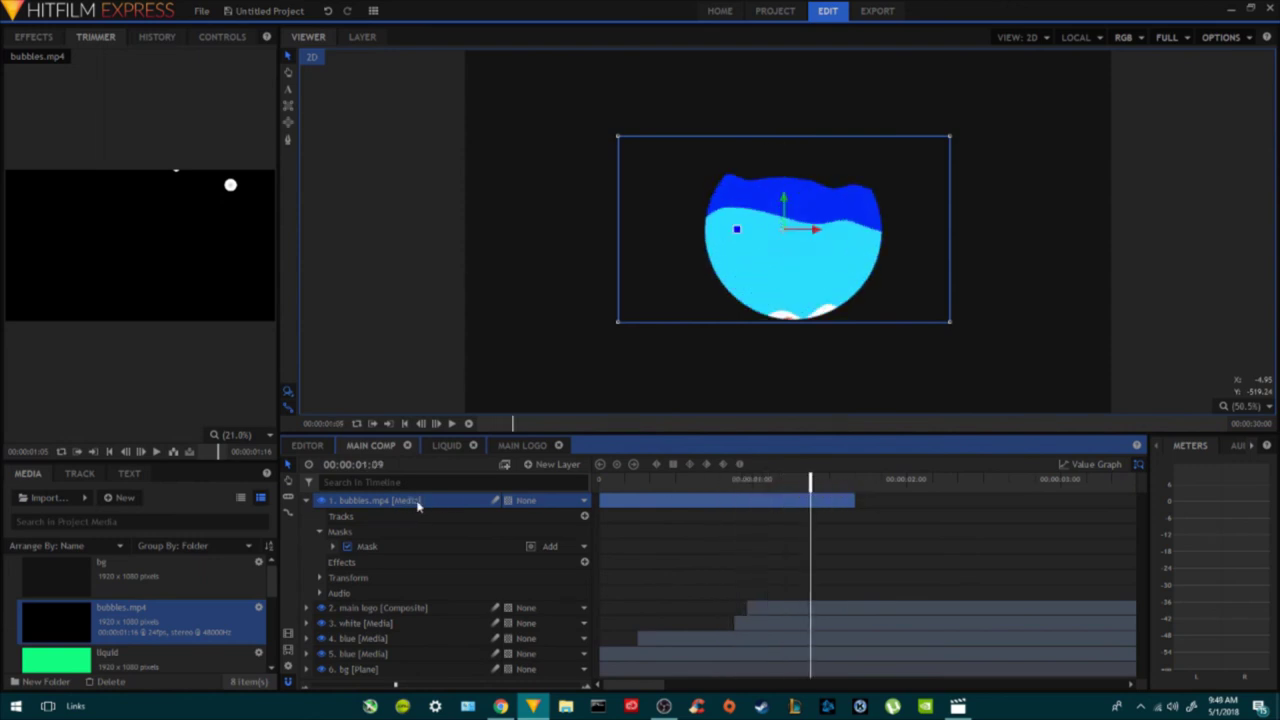
# Duplicate the masked bubbles layer and start the copy at about 00:00:01:03.
pyautogui.hotkey('ctrl', 'd')
pyautogui.moveTo(670, 503); pyautogui.dragTo(920, 481)
pyautogui.click(306, 500)
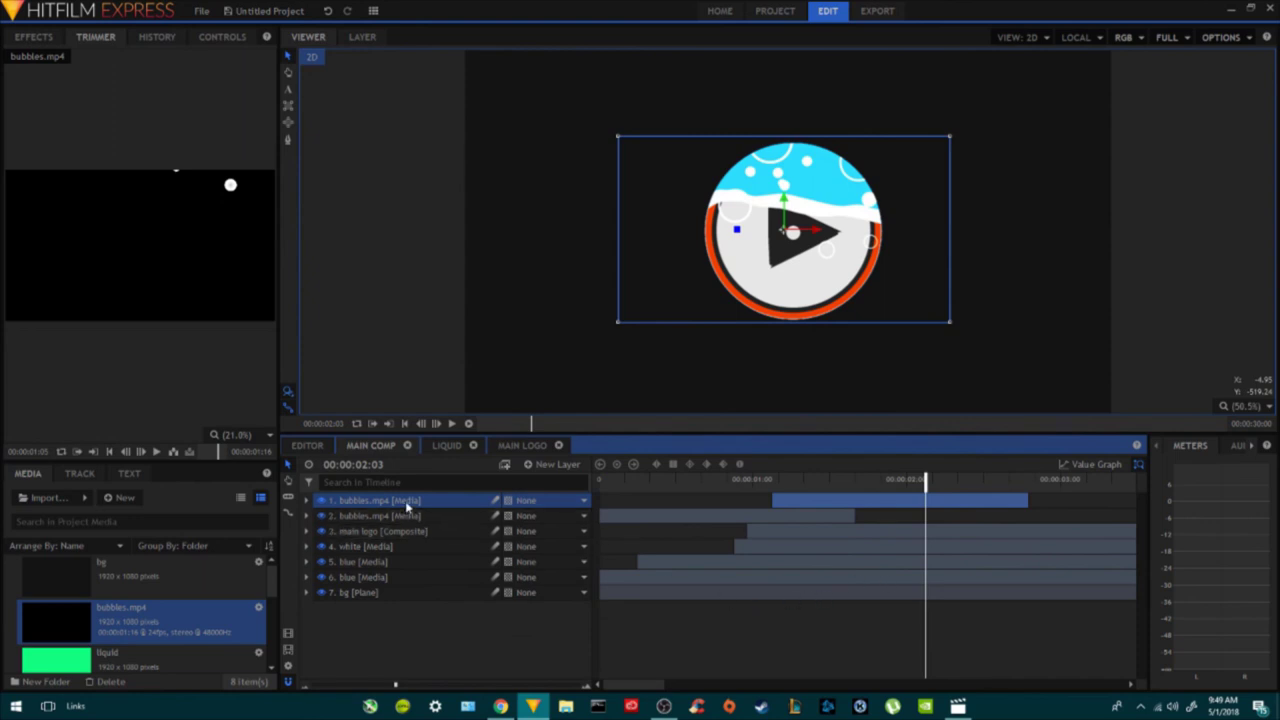
# Duplicate the second bubbles layer and start the new copy at about 00:00:02:04.
pyautogui.hotkey('ctrl', 'd')
pyautogui.moveTo(829, 505); pyautogui.dragTo(1123, 510)
pyautogui.click(938, 481)
pyautogui.moveTo(938, 488)
pyautogui.mouseDown()
pyautogui.moveTo(951, 488)
pyautogui.moveTo(938, 488)
pyautogui.mouseUp()
pyautogui.moveTo(1109, 502); pyautogui.dragTo(975, 514)
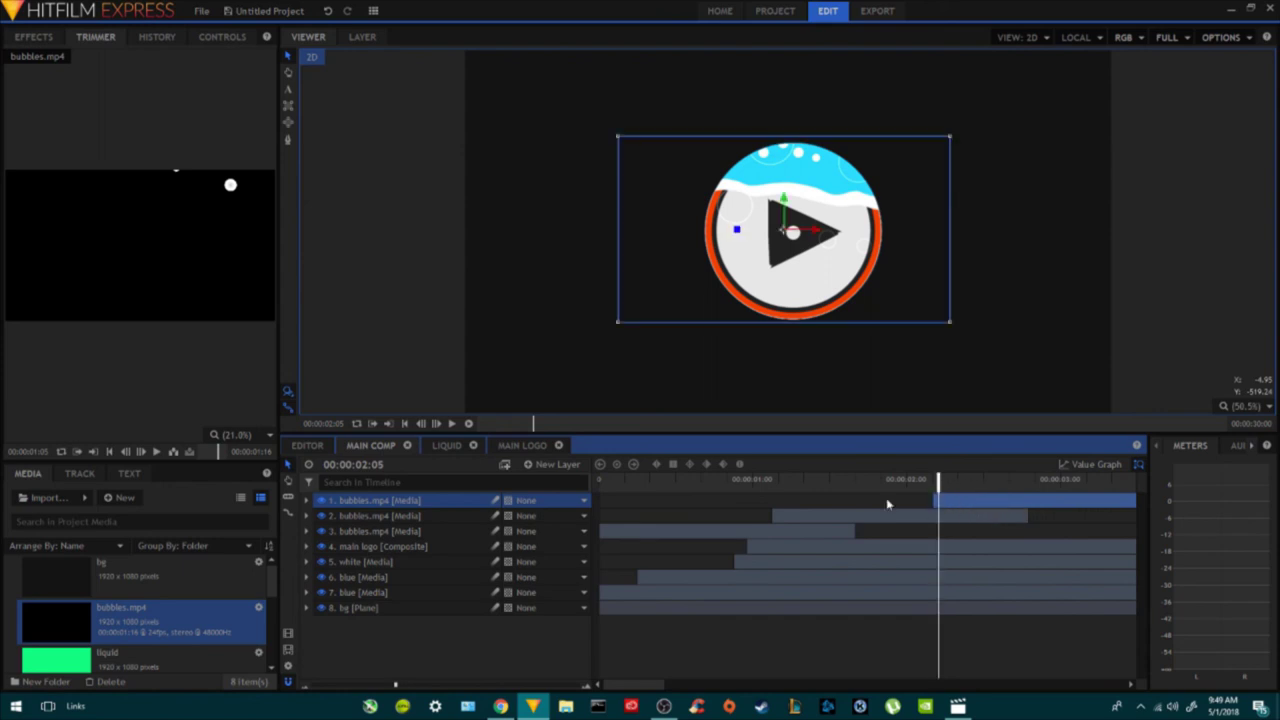
# Show more of the timeline and play the logo reveal from the start to about 00:00:04:01.
pyautogui.click(366, 686)
pyautogui.moveTo(366, 686)
pyautogui.mouseDown()
pyautogui.moveTo(334, 686)
pyautogui.moveTo(349, 686)
pyautogui.mouseUp()
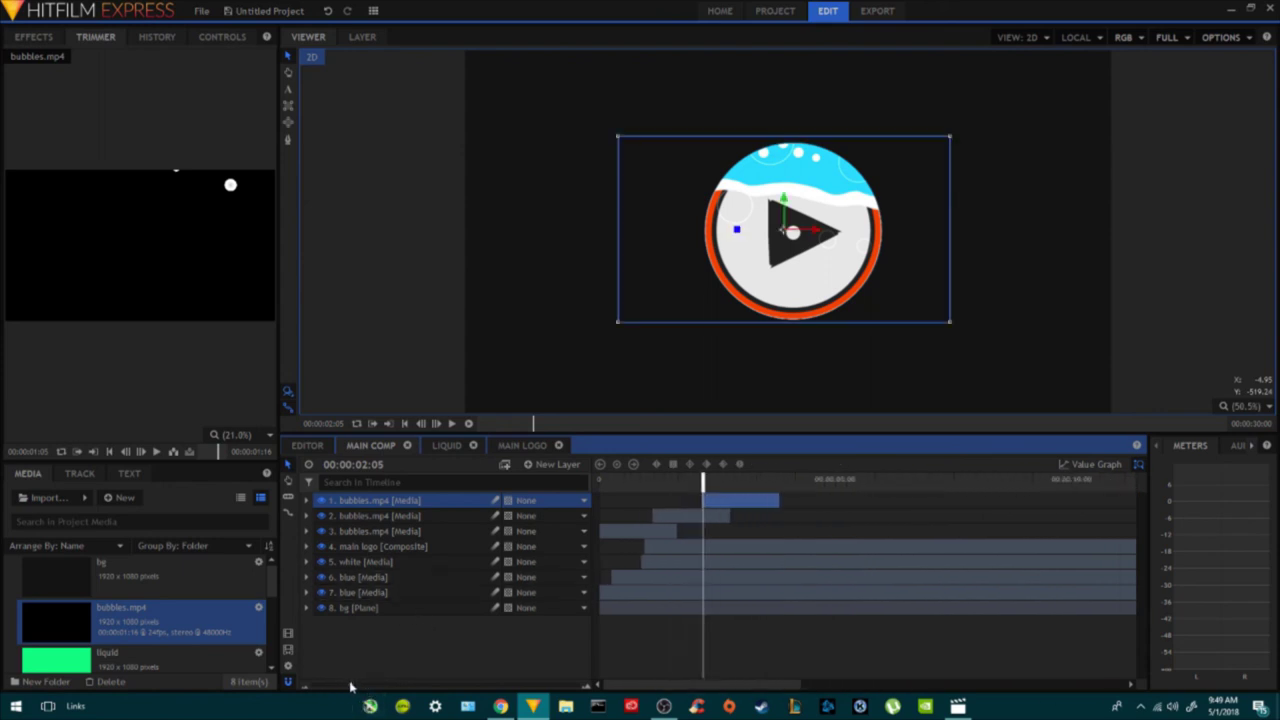
pyautogui.click(507, 424)
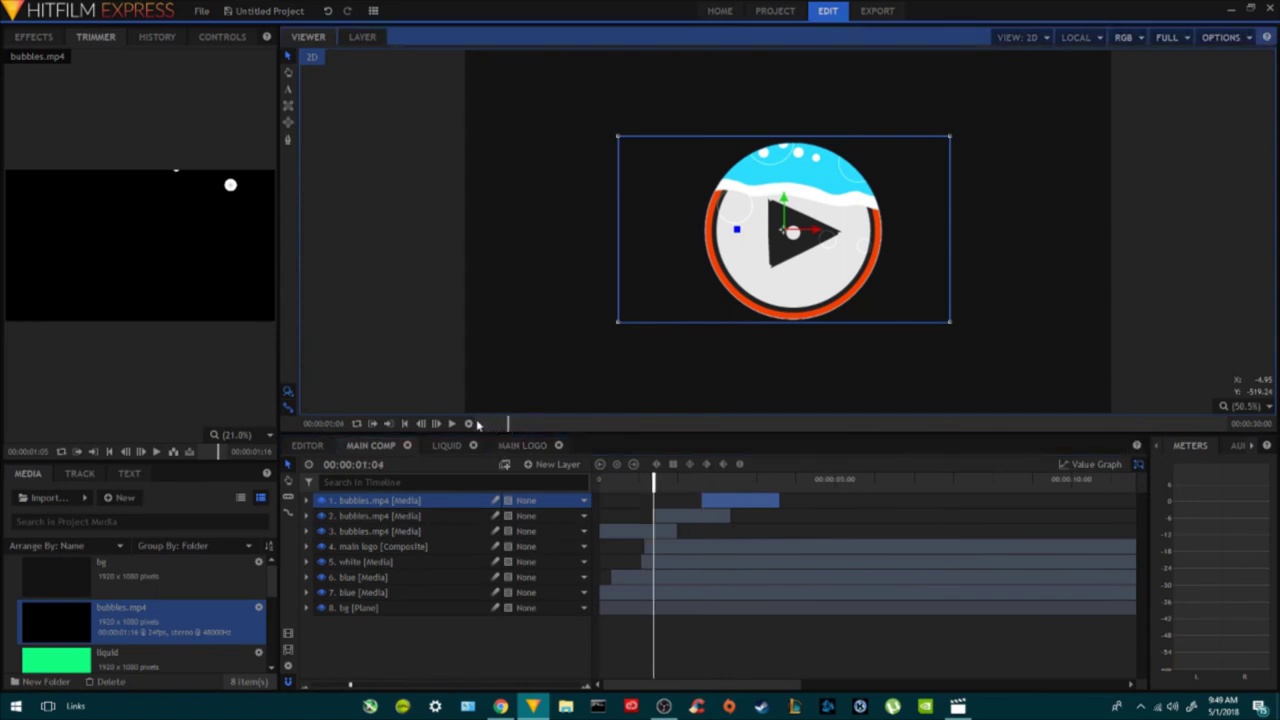
pyautogui.click(478, 424)
pyautogui.press('space')
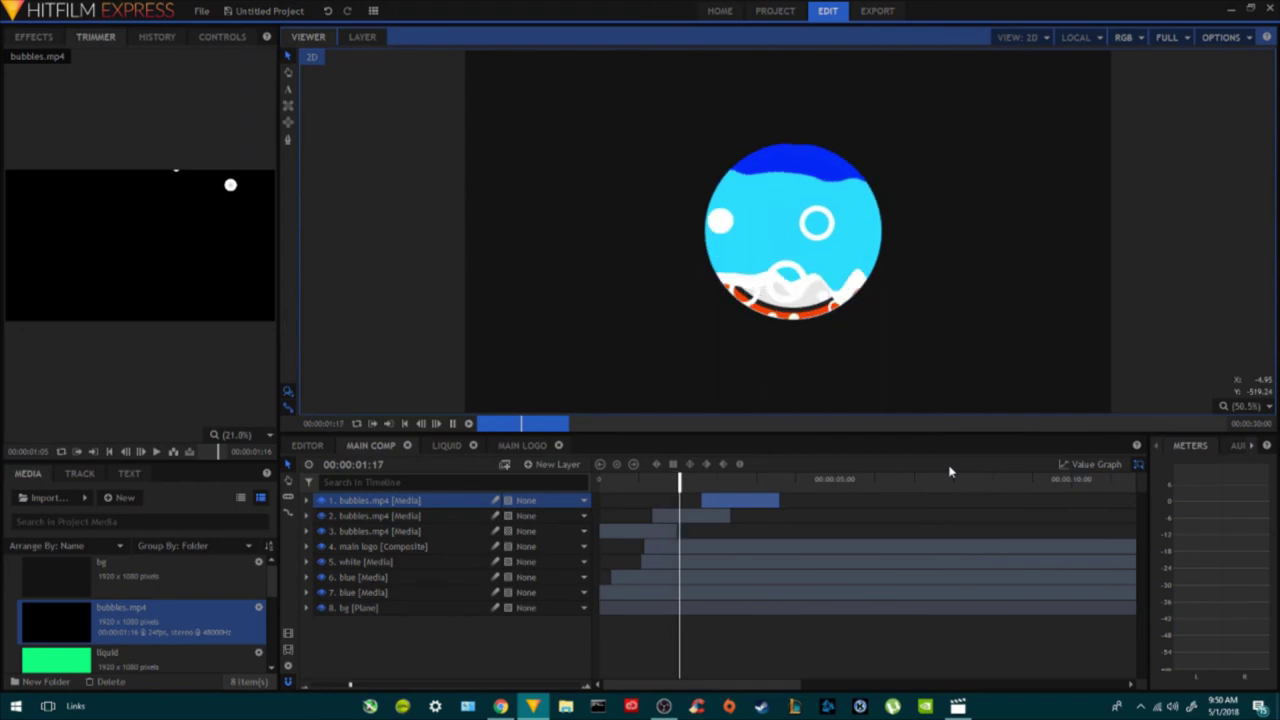
pyautogui.press('space')
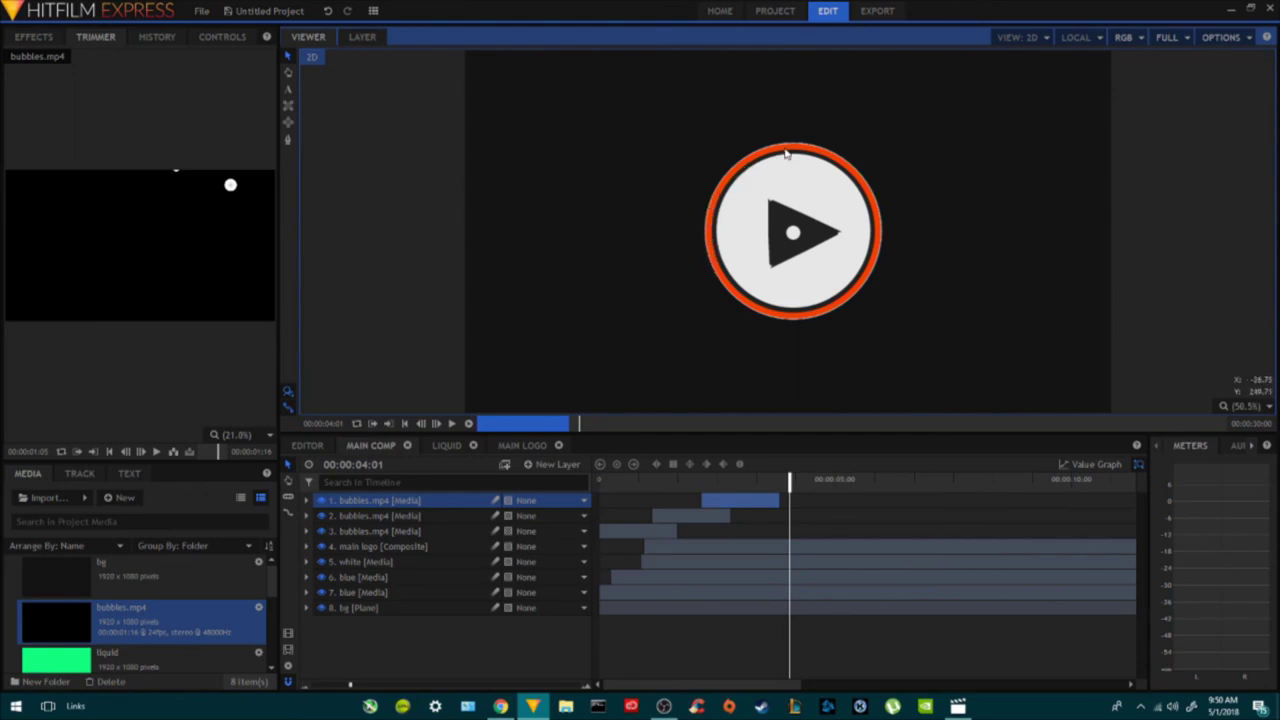
# Scale the main logo composite layer up very slightly, keeping its proportions and centre.
pyautogui.click(372, 547)
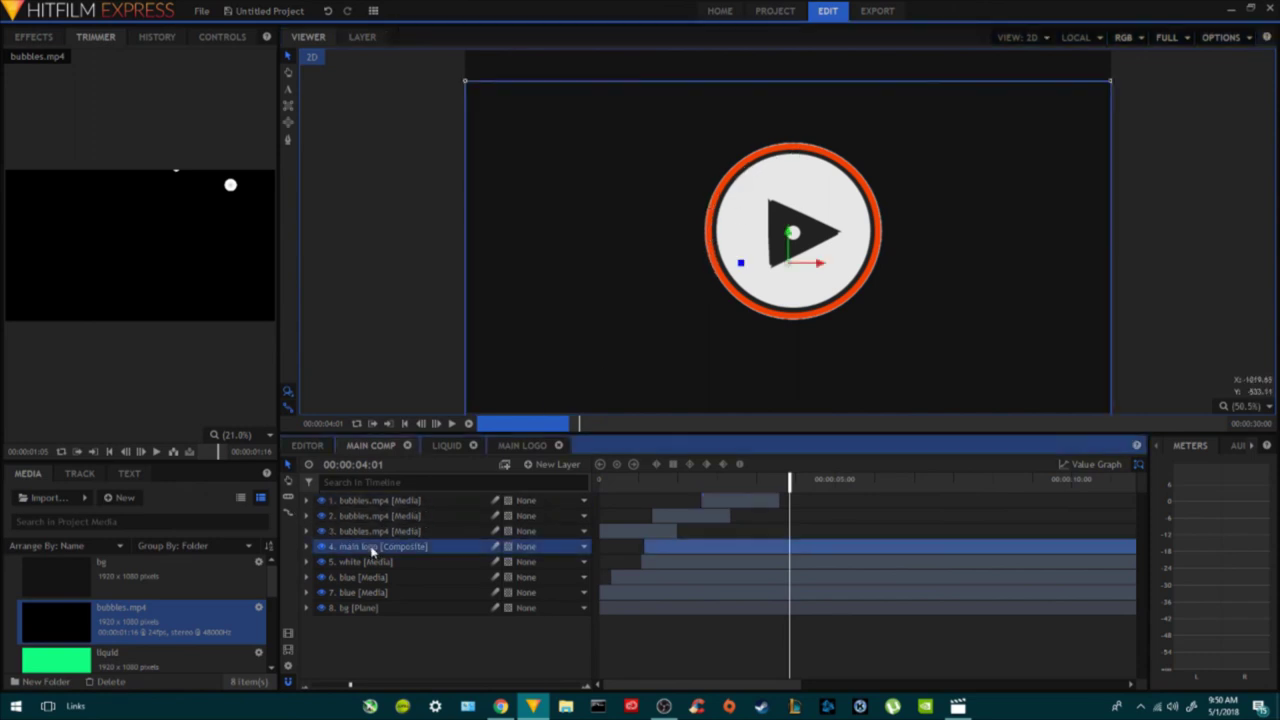
pyautogui.click(1110, 85)
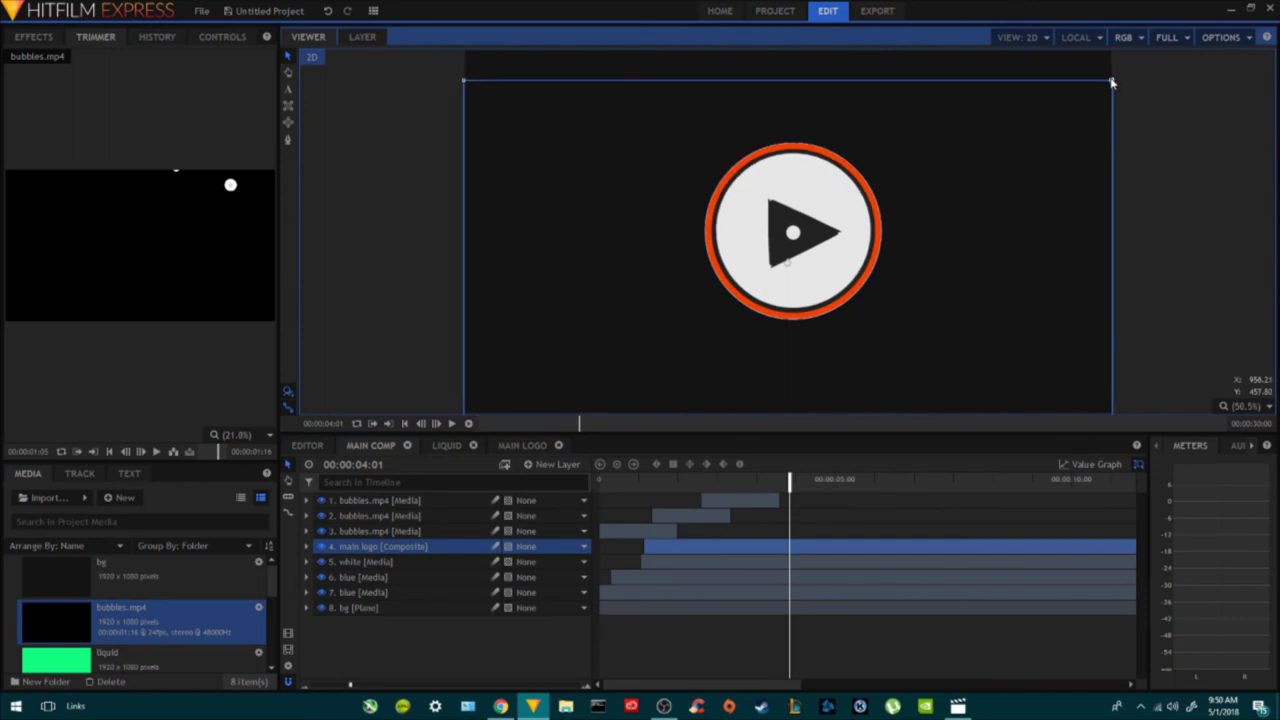
pyautogui.moveTo(1112, 83); pyautogui.dragTo(1115, 83)
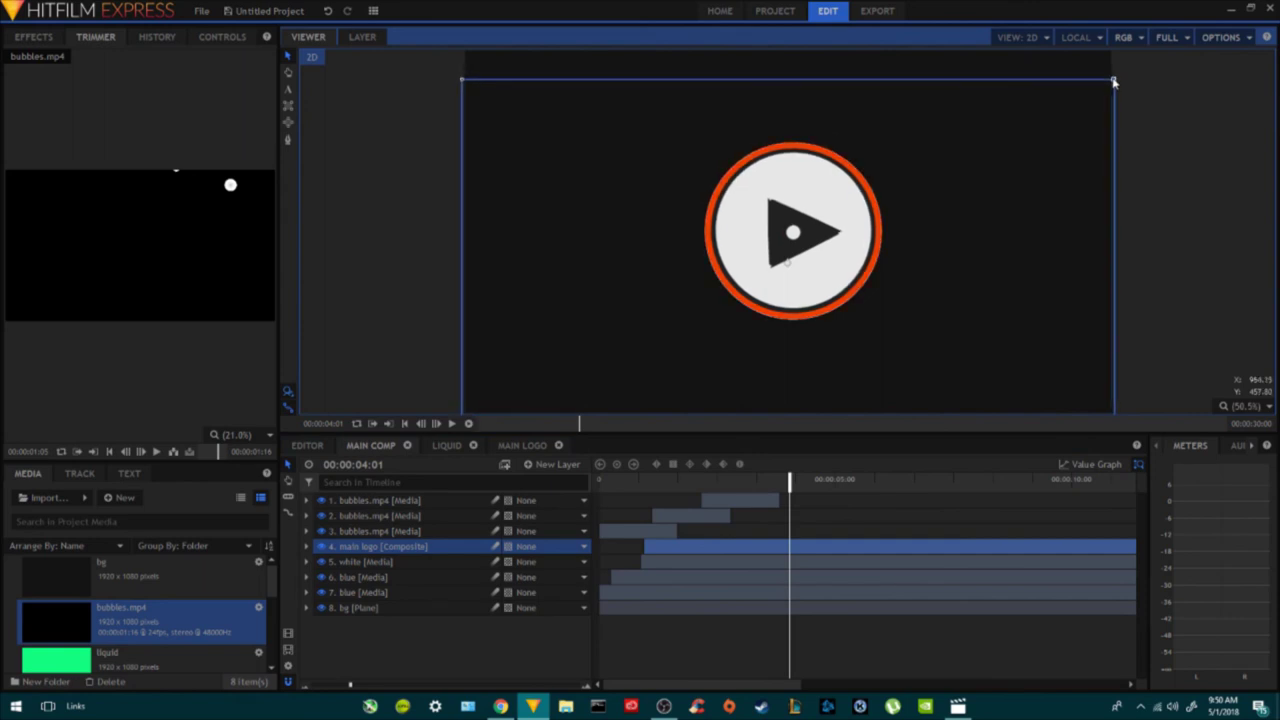
# Run a RAM preview of the logo reveal, make the timeline area slightly taller, and return the playhead to 00:00:00:00.
pyautogui.click(468, 424)
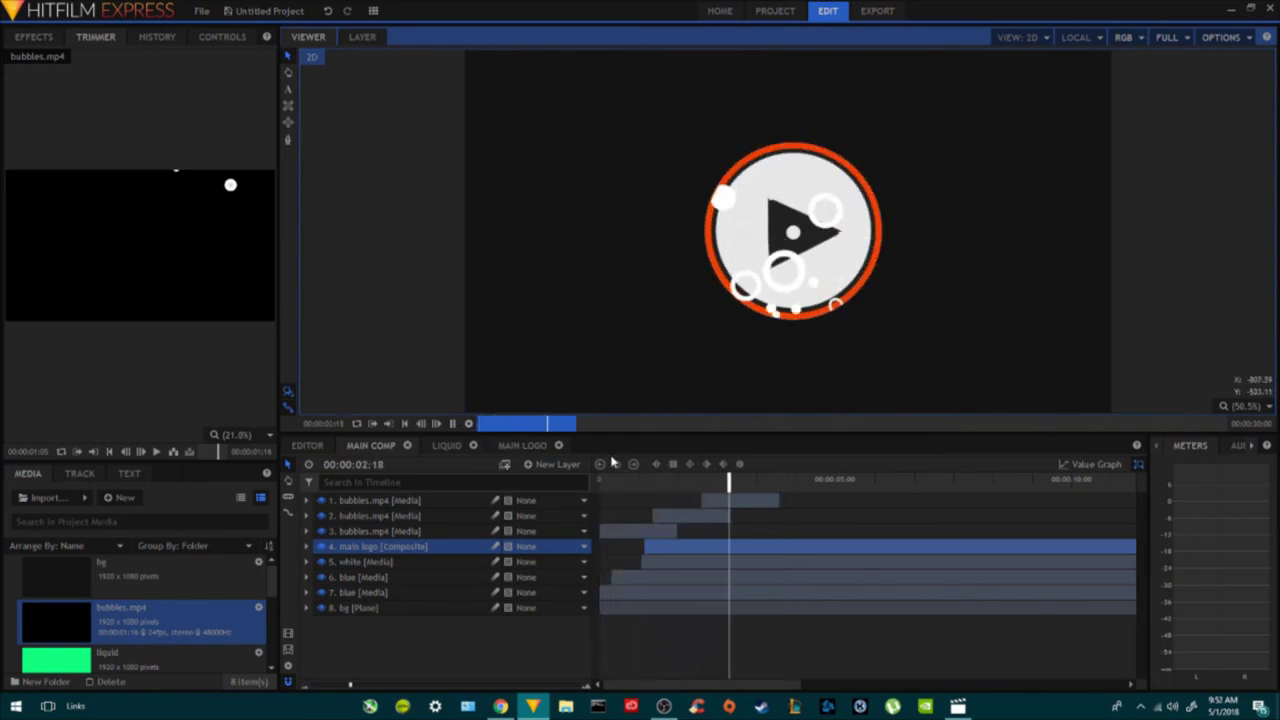
pyautogui.press('space')
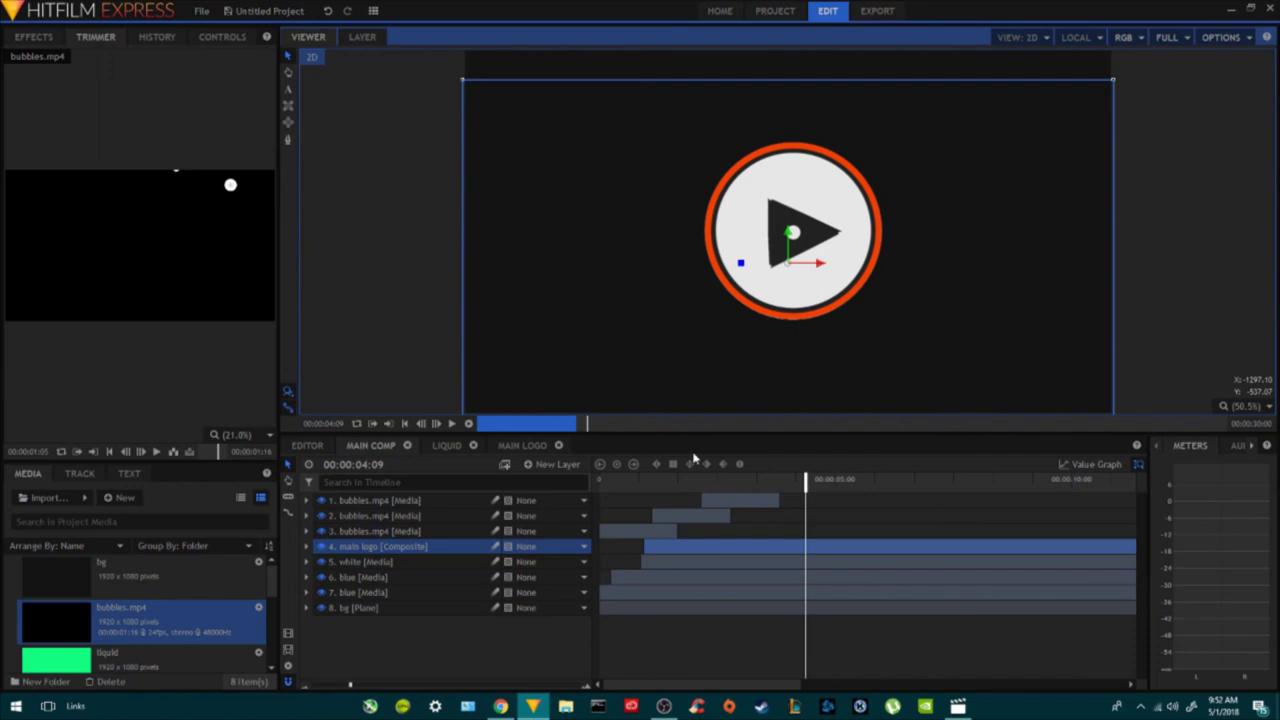
pyautogui.moveTo(691, 434); pyautogui.dragTo(689, 422)
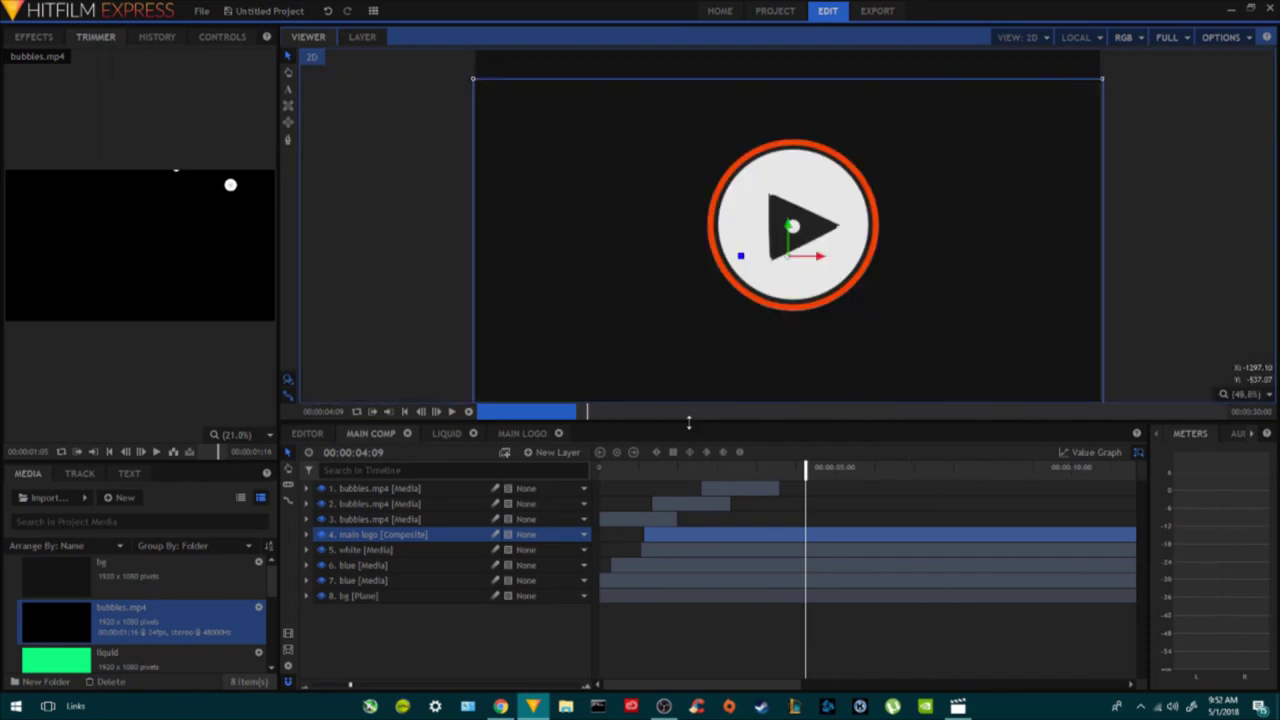
pyautogui.click(645, 478)
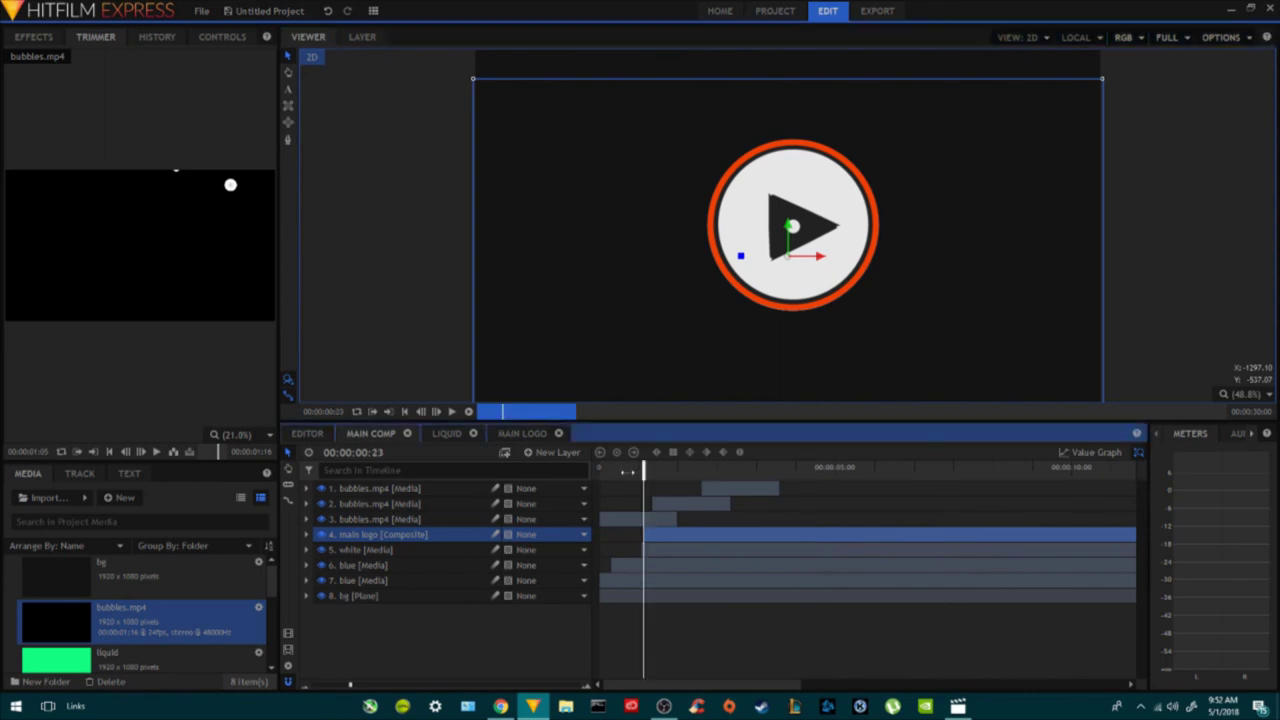
pyautogui.press('Home')
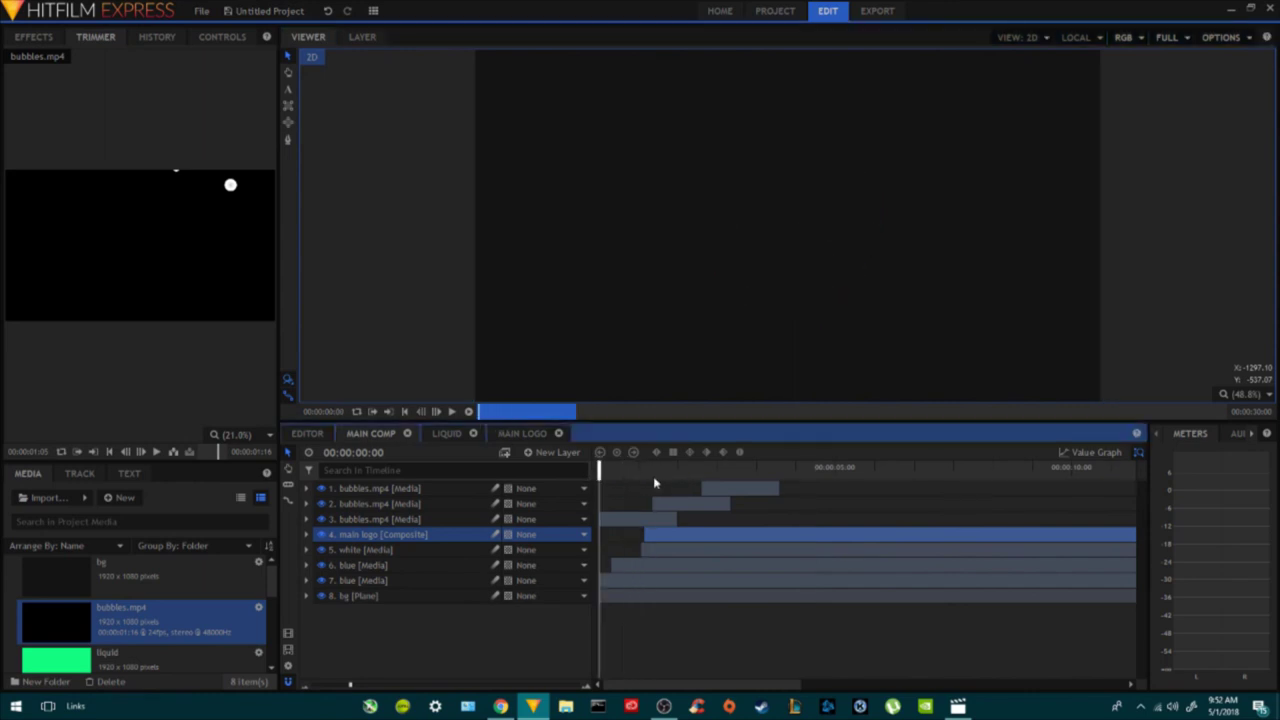